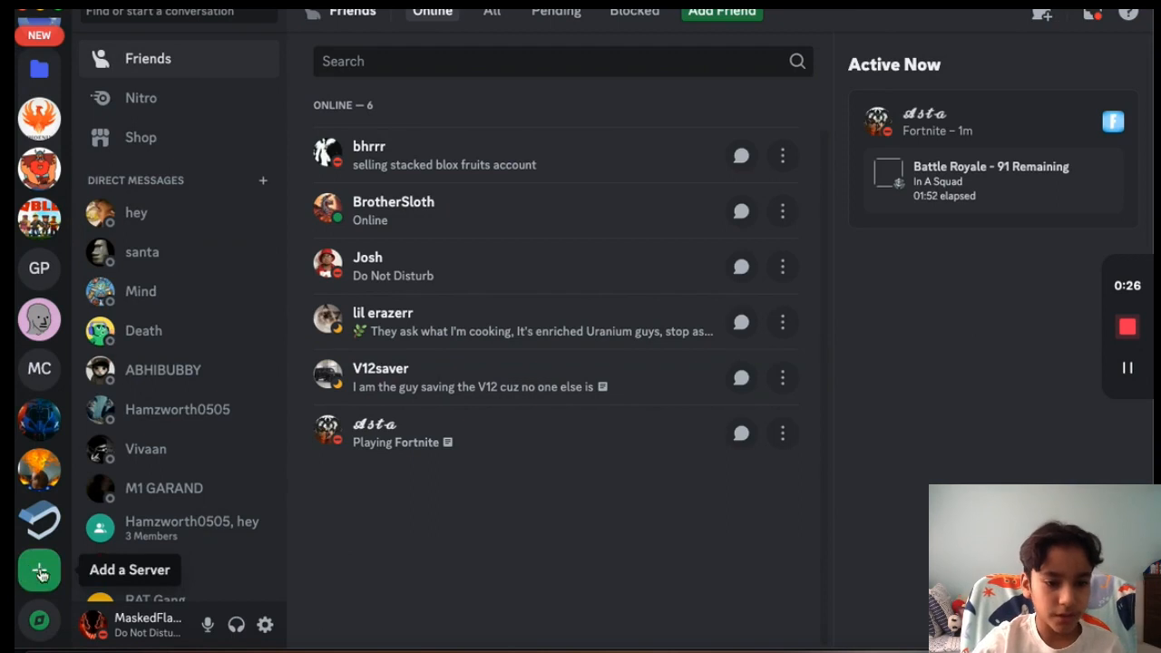
- Open the add-server dialog and examine the templates offered and the form for joining a server by invite
scroll(44, 577, up, 5)
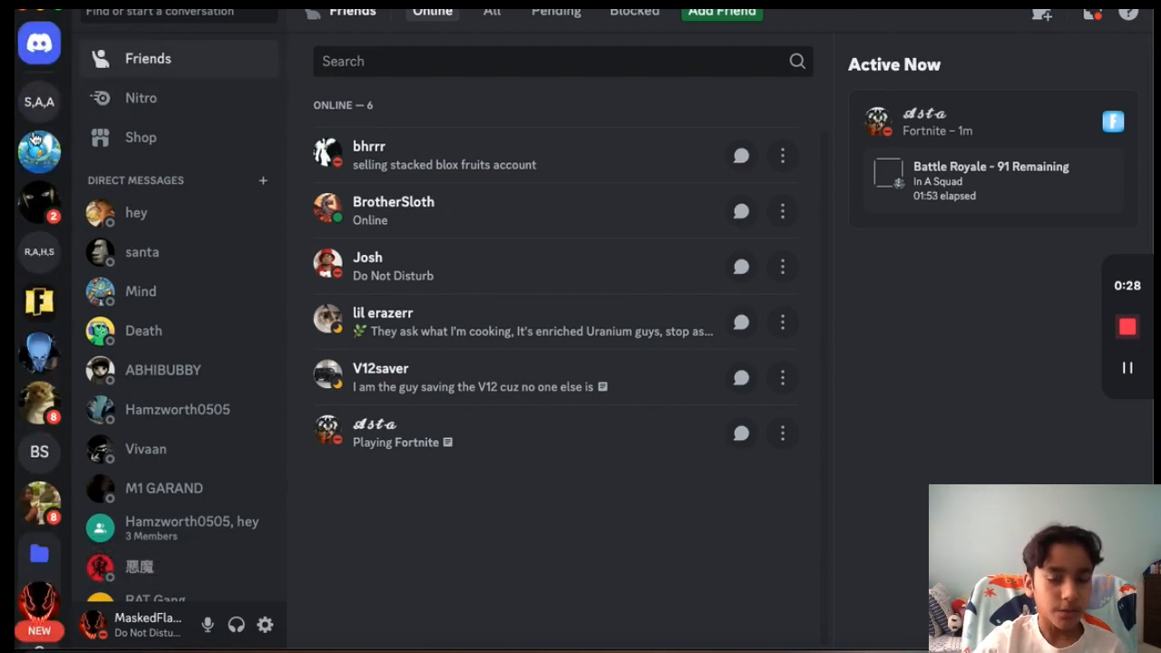
scroll(25, 415, down, 5)
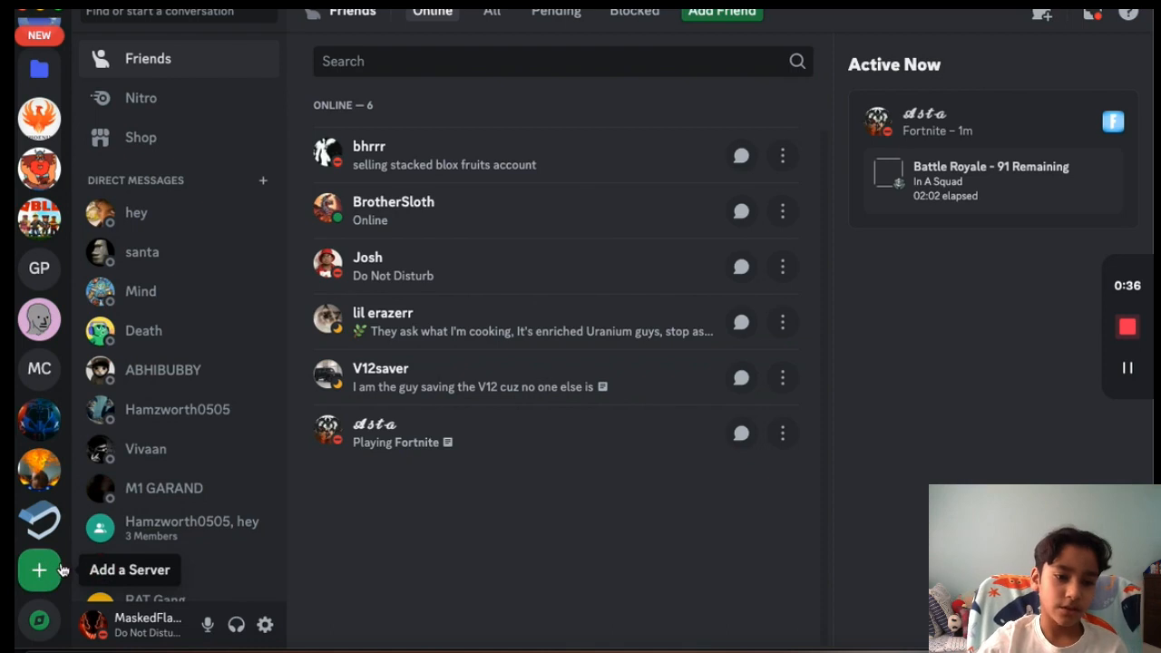
click(39, 570)
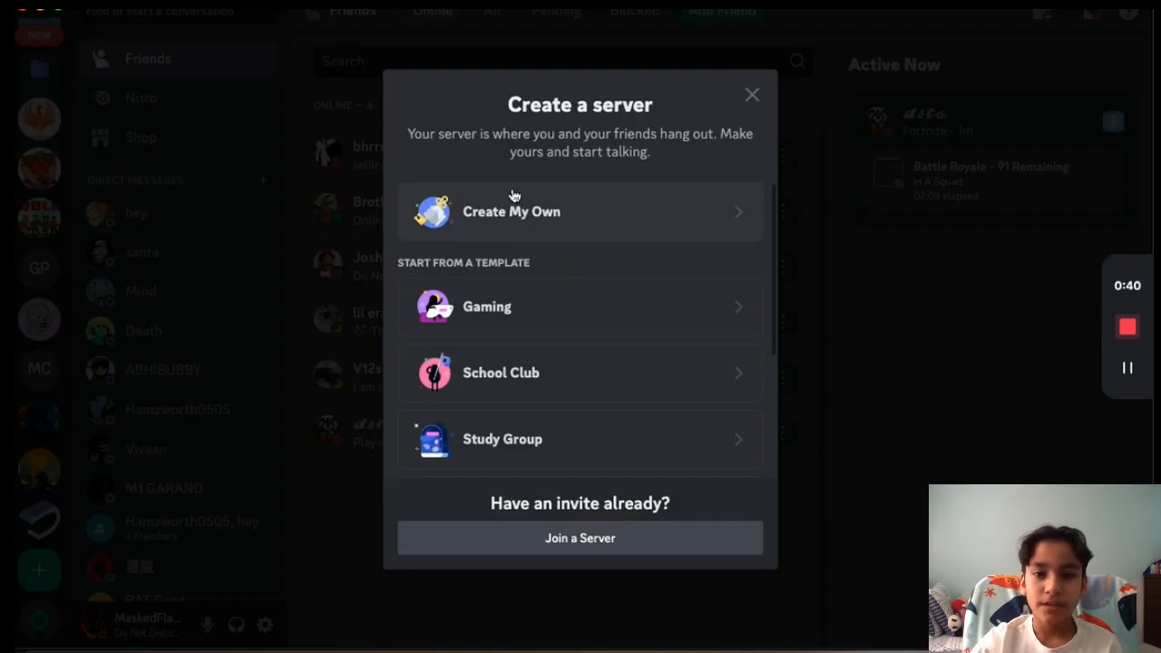
scroll(641, 368, down, 3)
scroll(641, 368, up, 3)
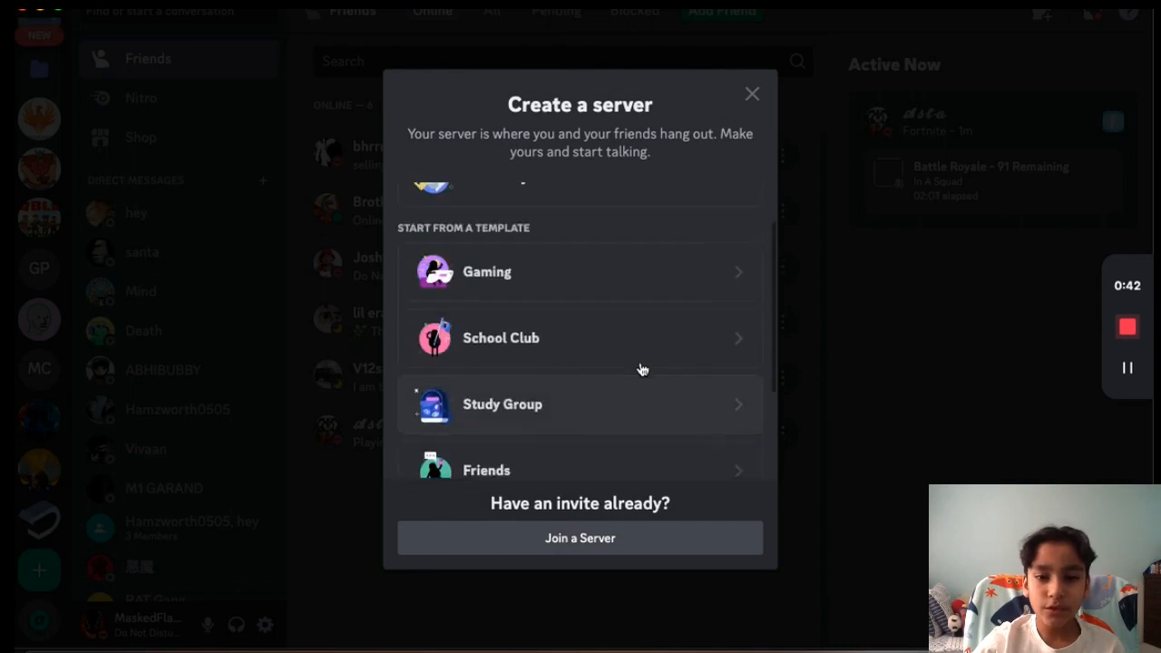
scroll(640, 369, down, 3)
scroll(641, 369, up, 3)
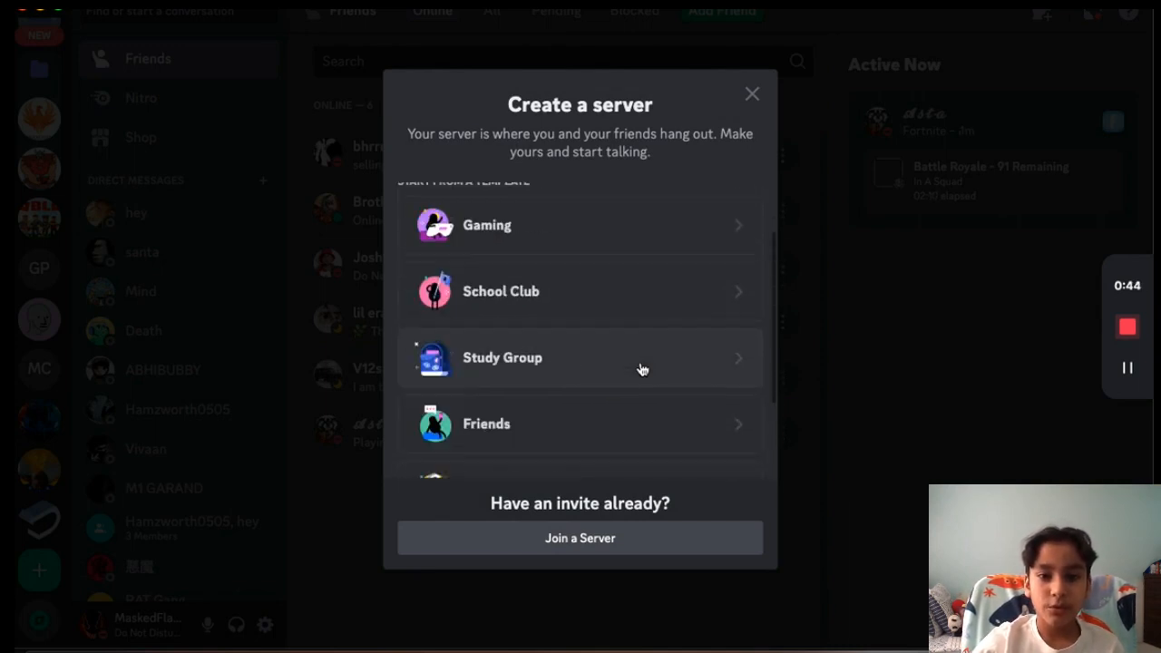
scroll(578, 393, down, 3)
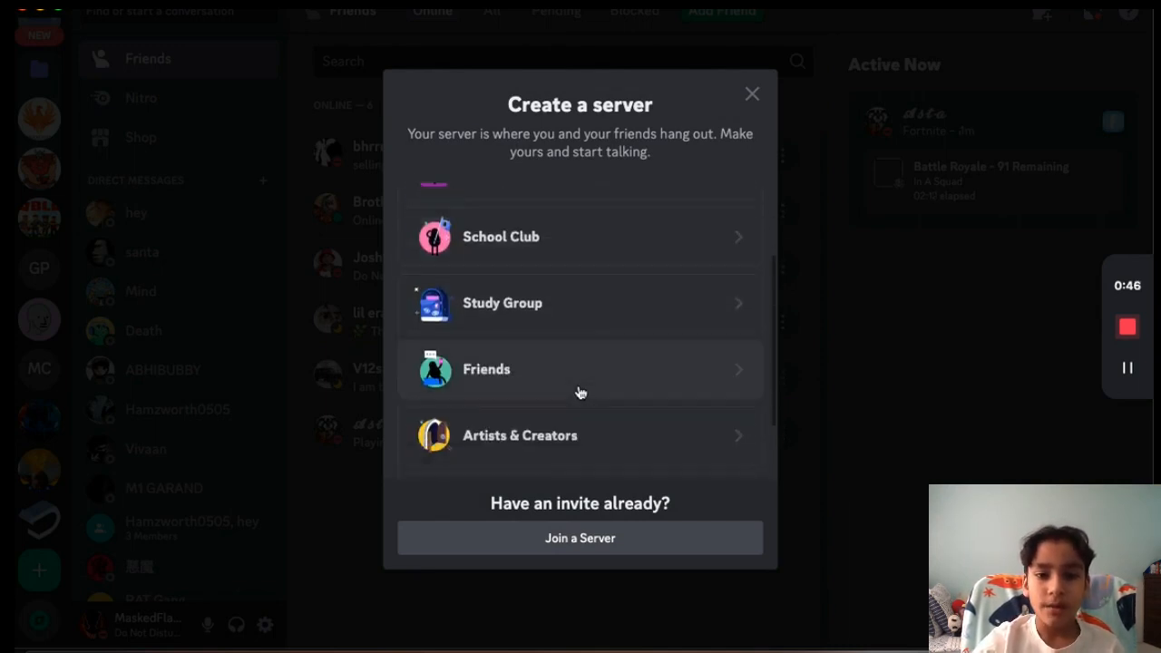
scroll(578, 393, up, 1)
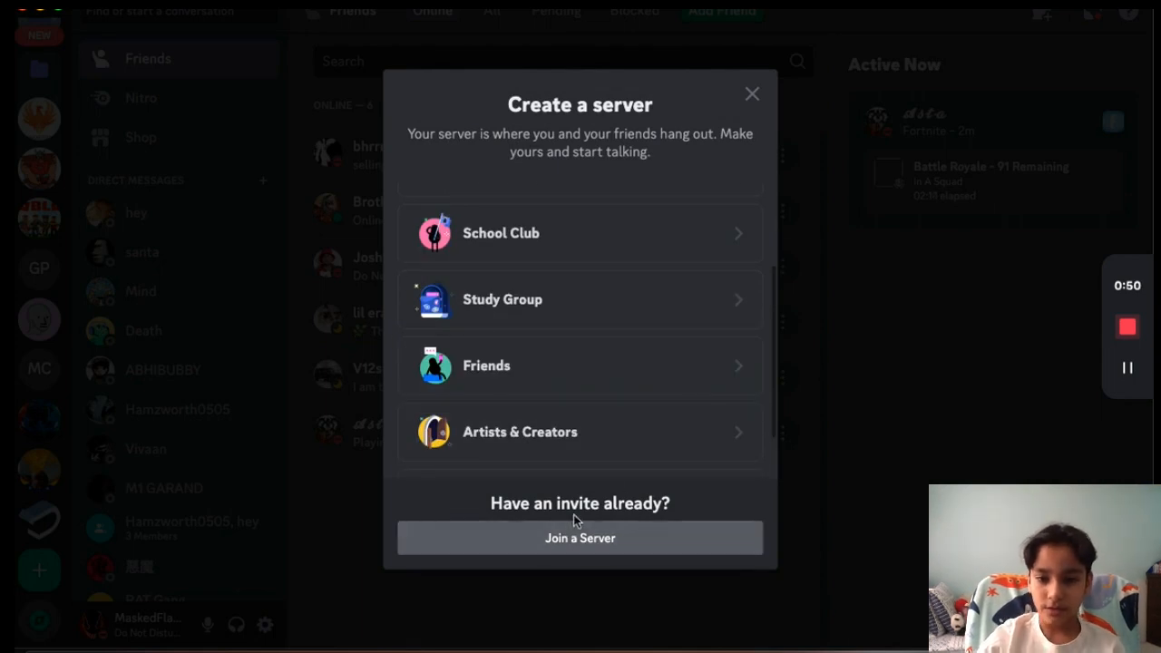
click(599, 536)
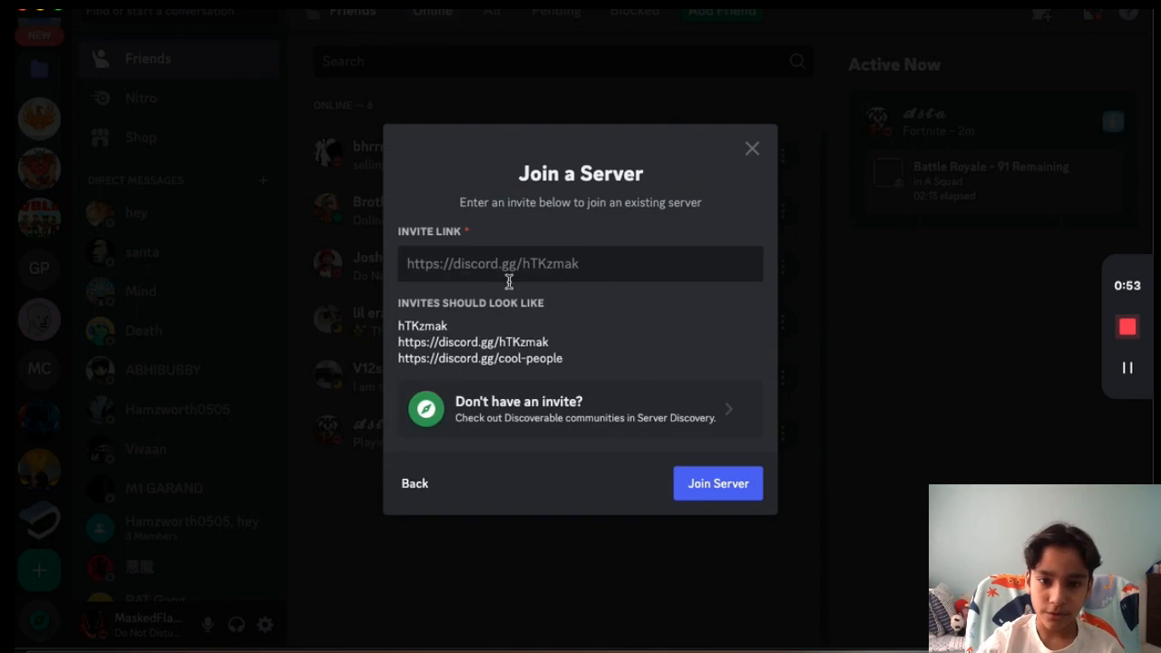
click(752, 147)
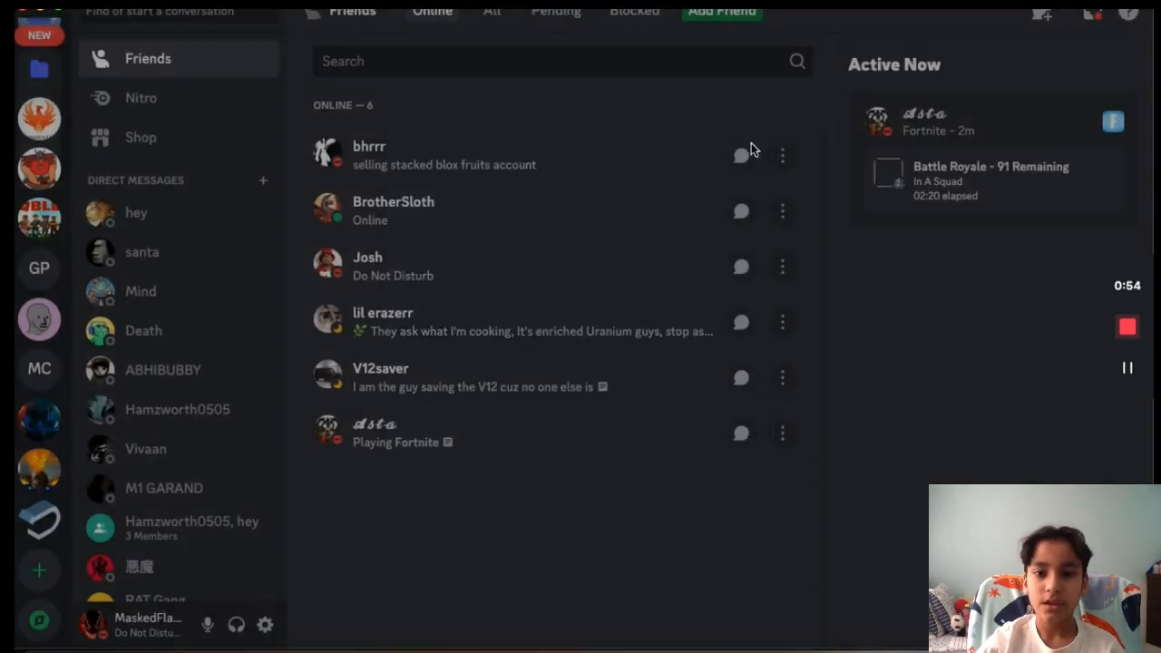
- Reopen the add-server dialog and look through the creation options from Create My Own to the Local Community template
click(41, 571)
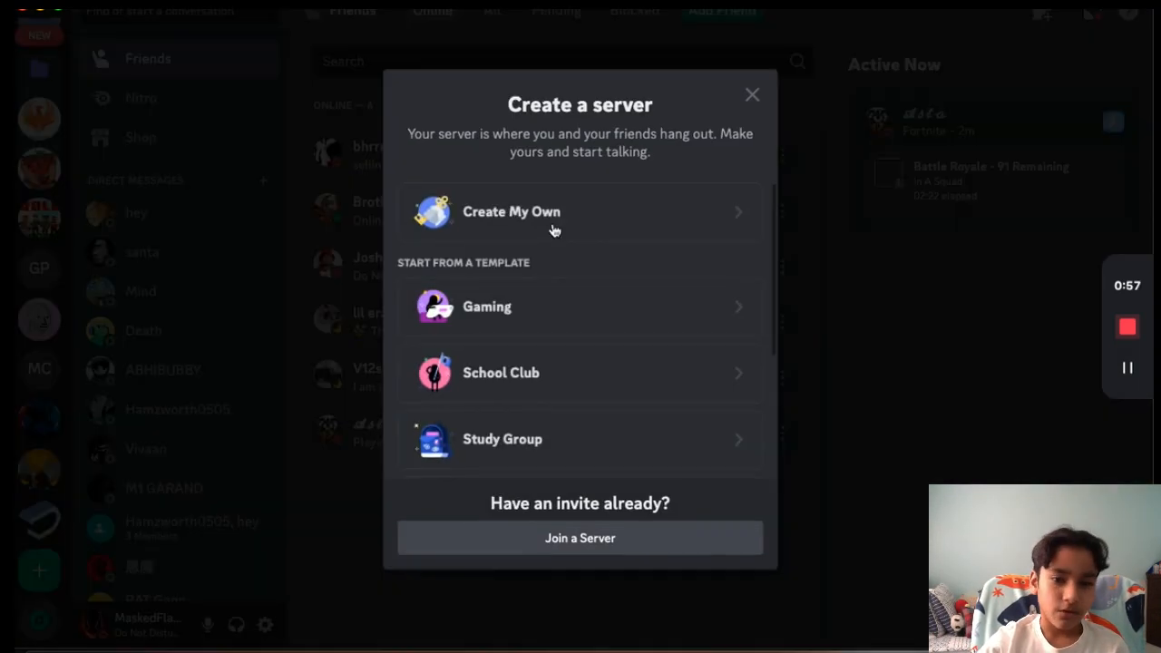
scroll(489, 436, down, 3)
scroll(592, 401, up, 5)
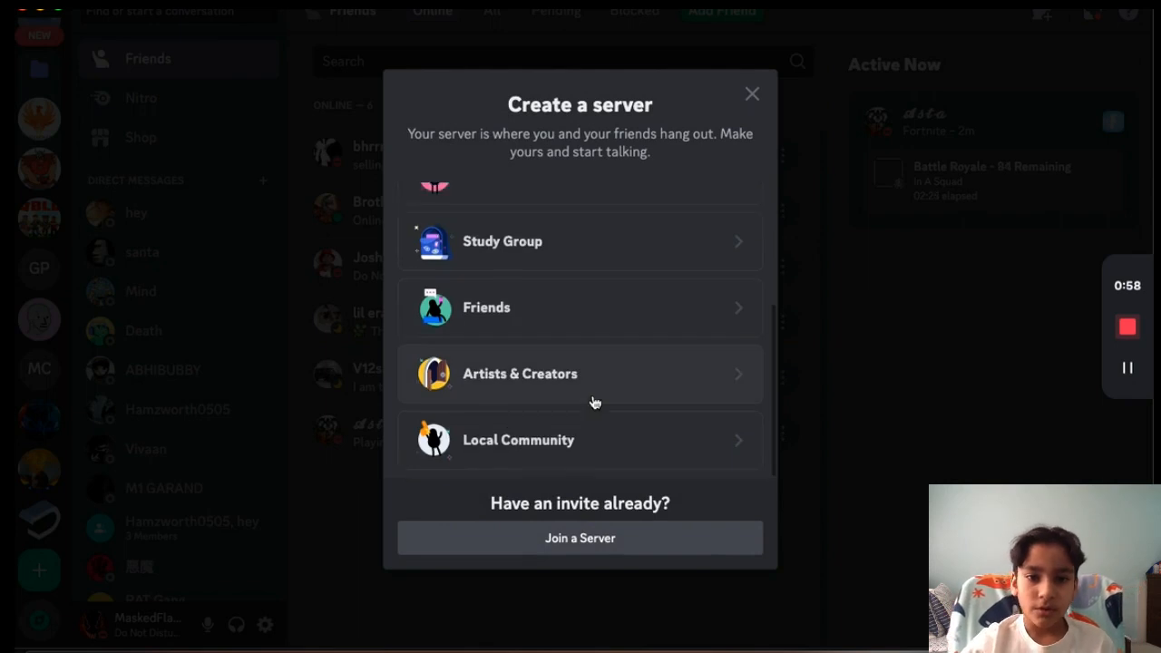
scroll(591, 402, down, 2)
scroll(592, 401, up, 2)
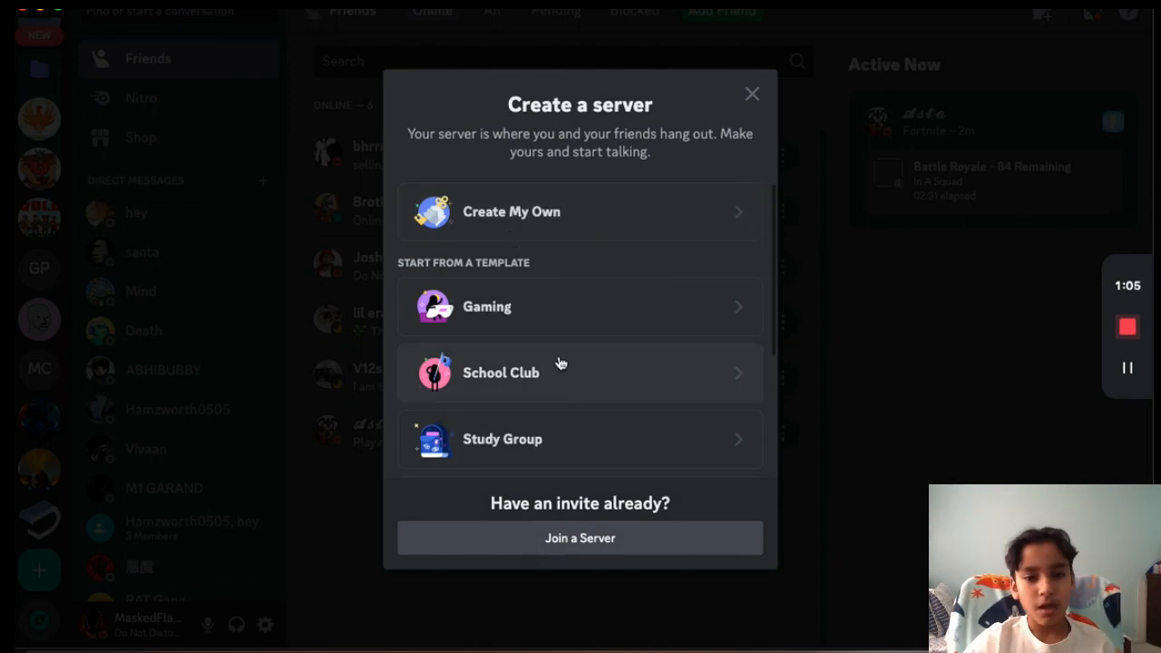
scroll(552, 339, down, 1)
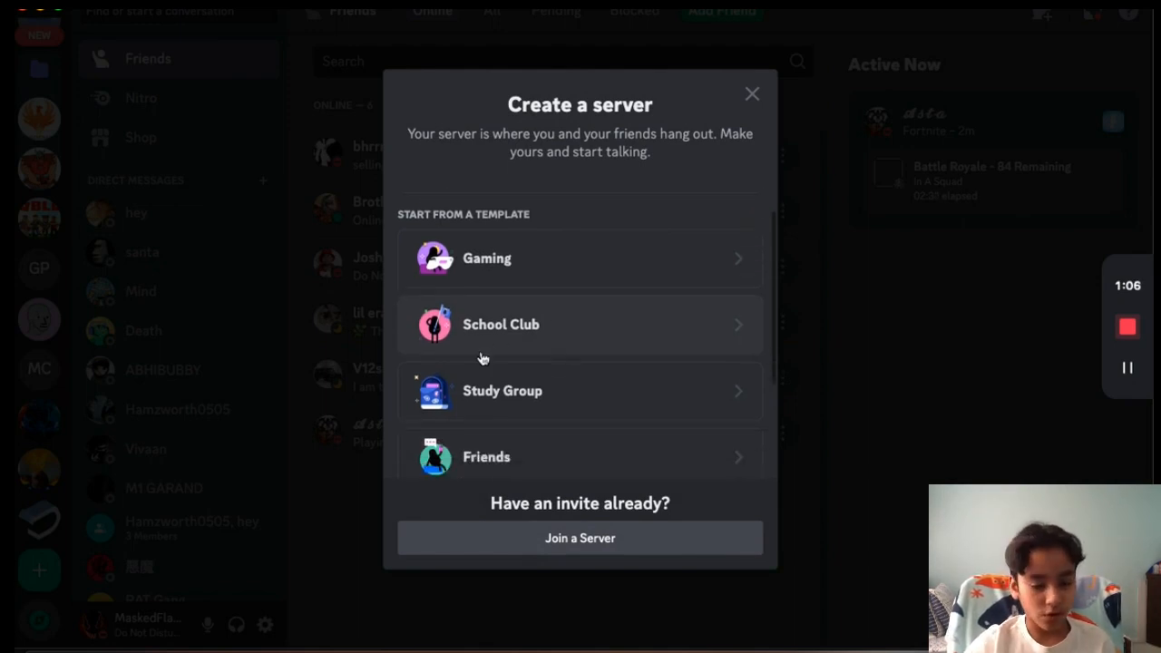
scroll(554, 362, down, 1)
scroll(537, 381, down, 2)
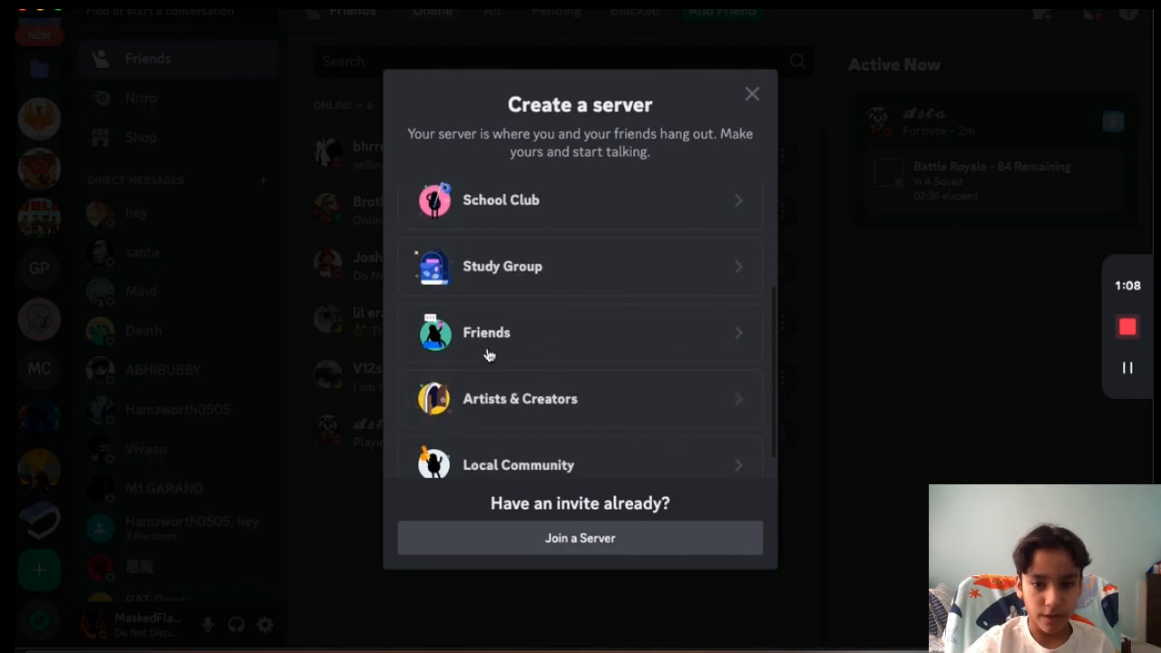
scroll(520, 422, down, 1)
scroll(519, 424, up, 4)
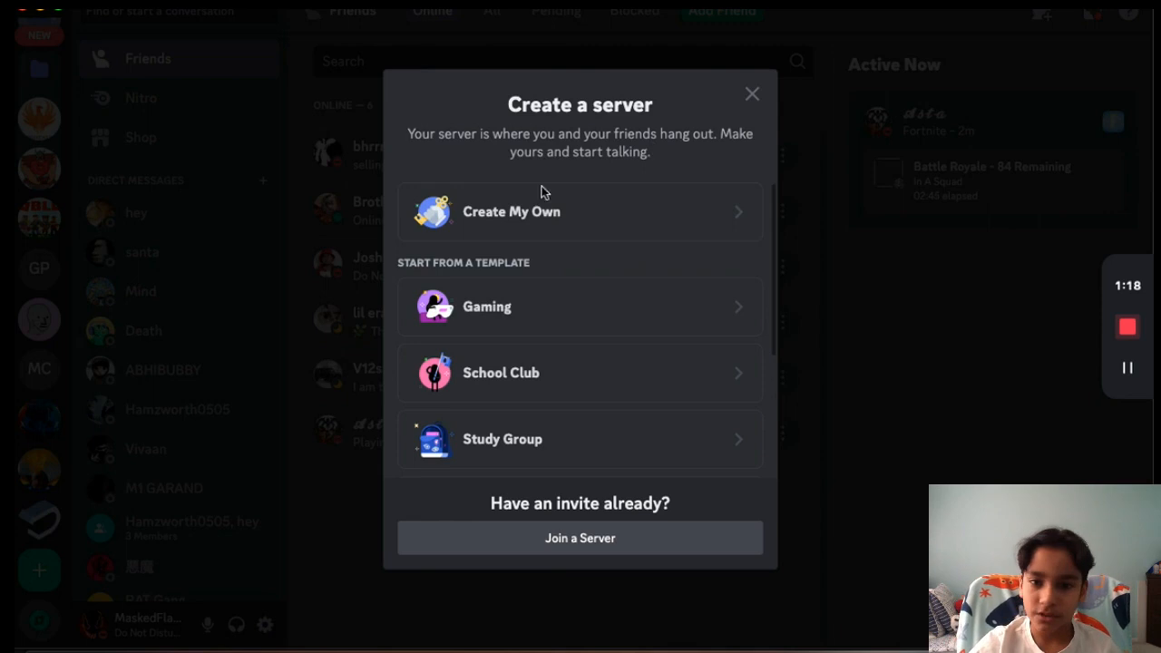
- Start a server of your own for a club or community and name it "Youtube Example"
click(516, 227)
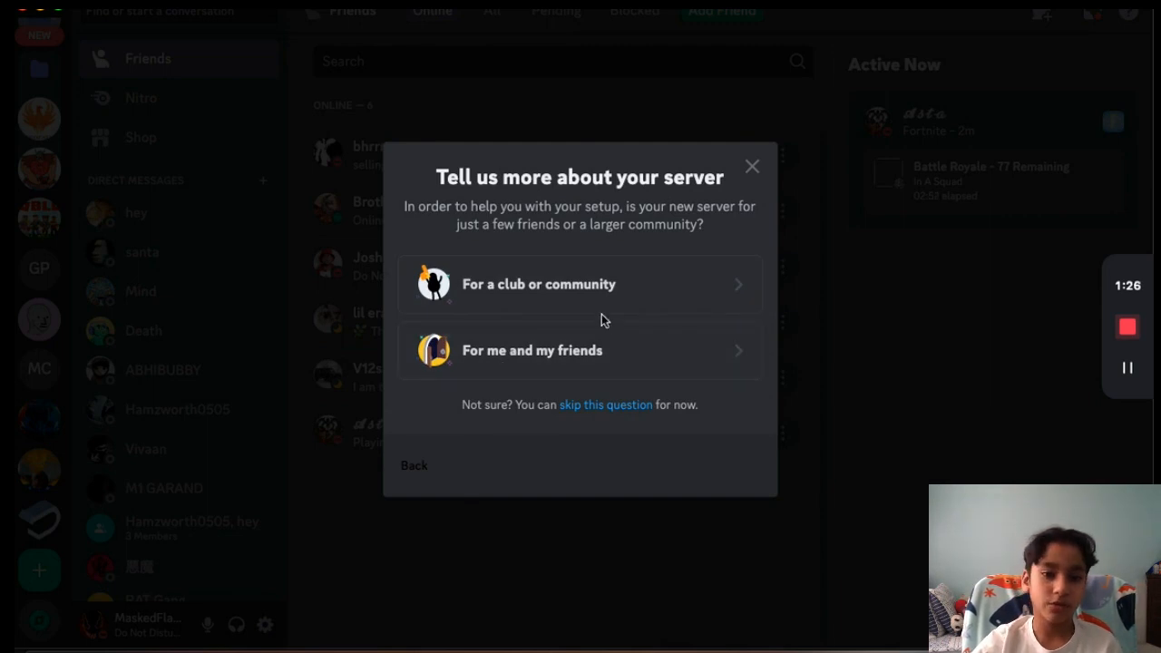
click(595, 290)
click(620, 388)
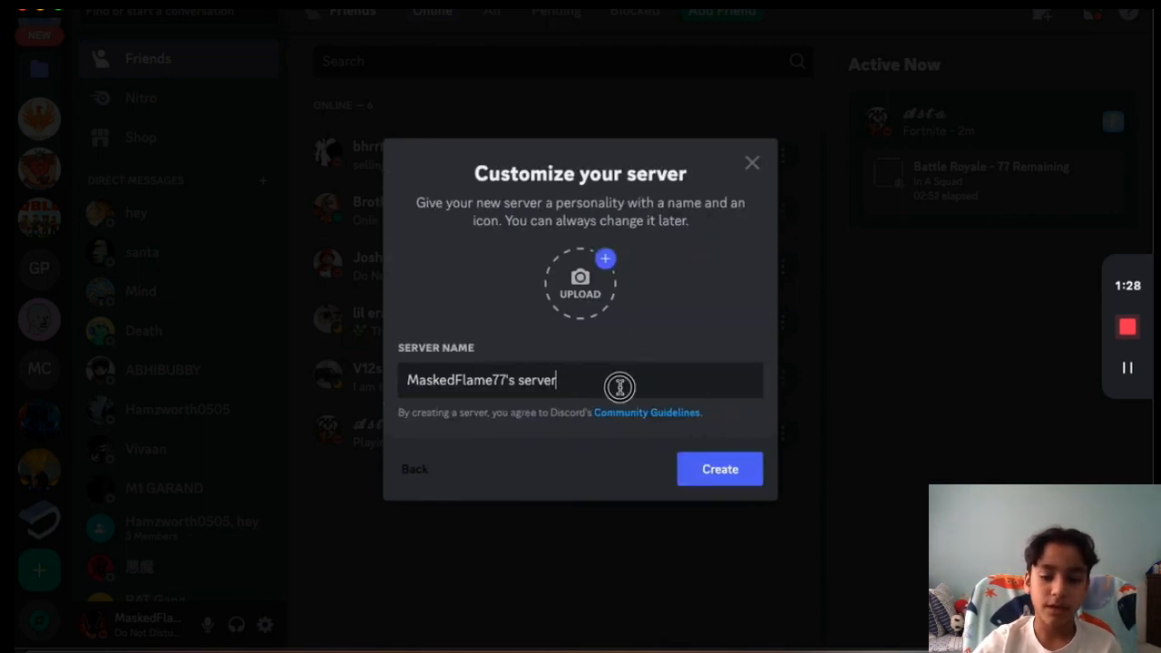
drag(620, 387, 358, 332)
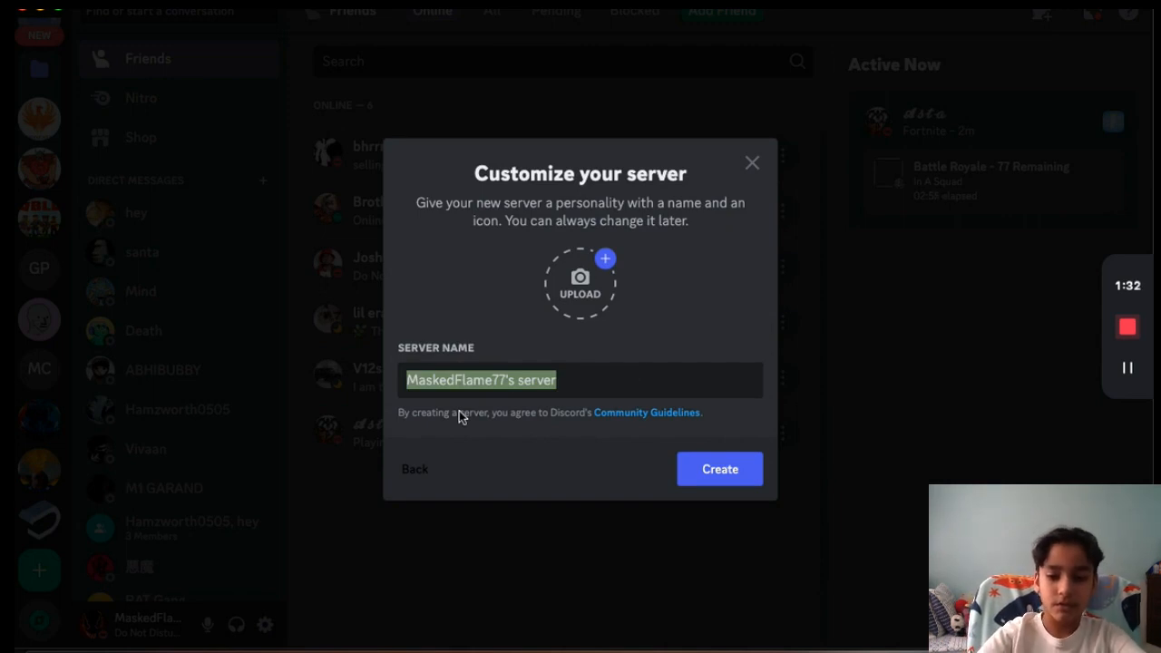
text(Youtube)
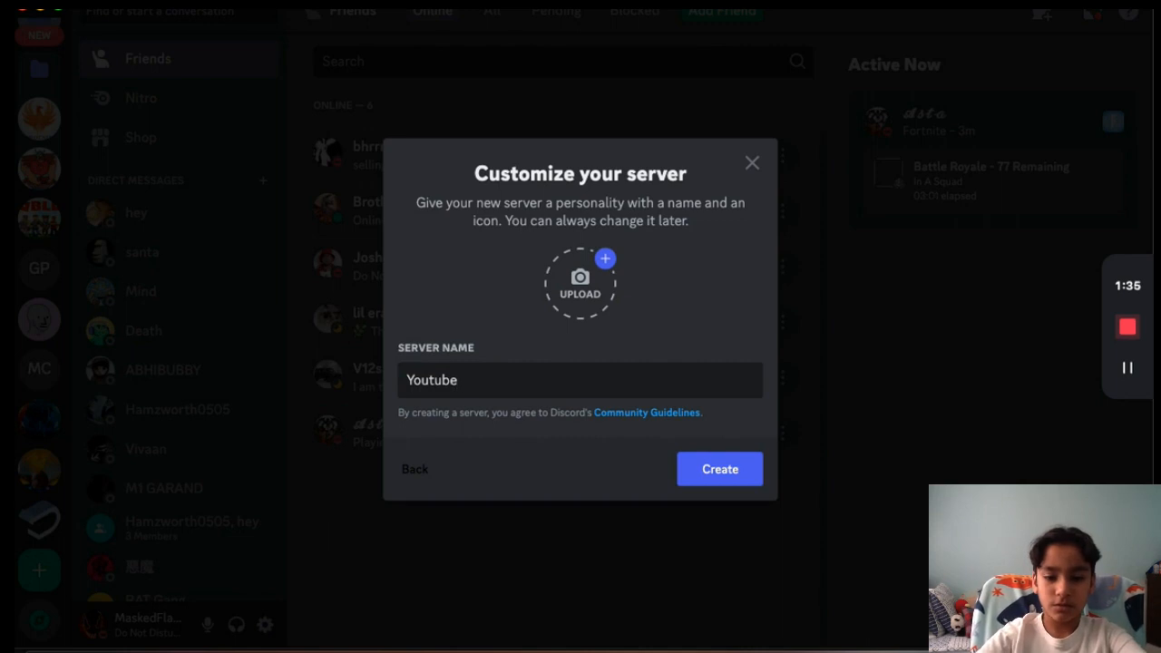
text( Example)
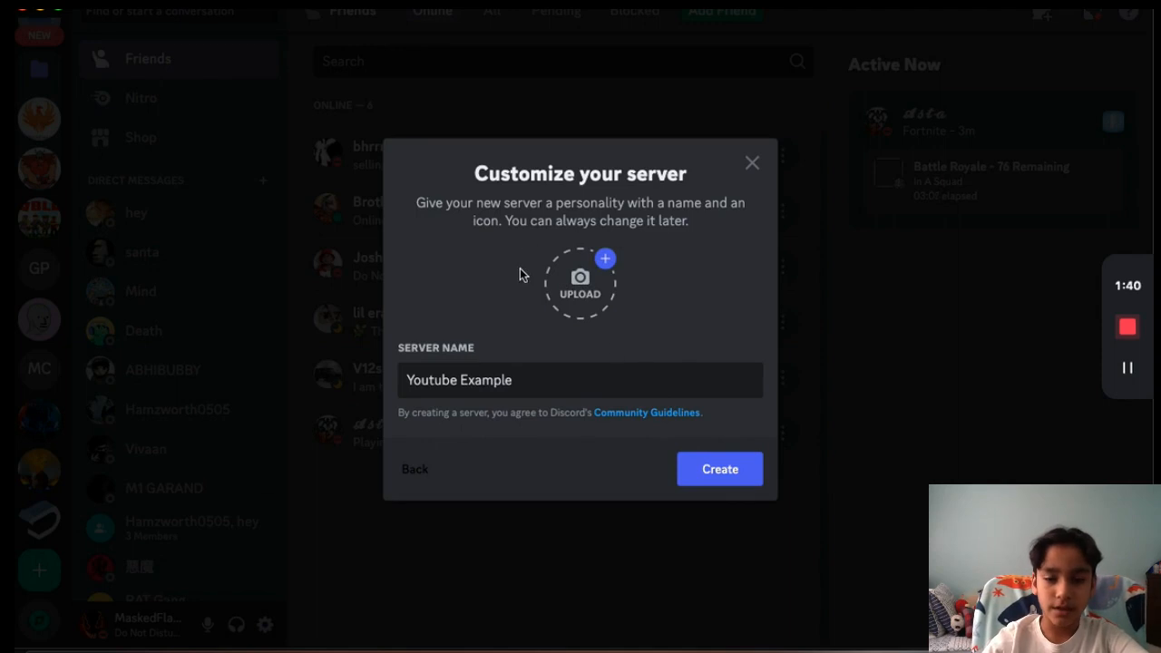
- Create the Youtube Example server without uploading an icon
click(572, 282)
click(807, 439)
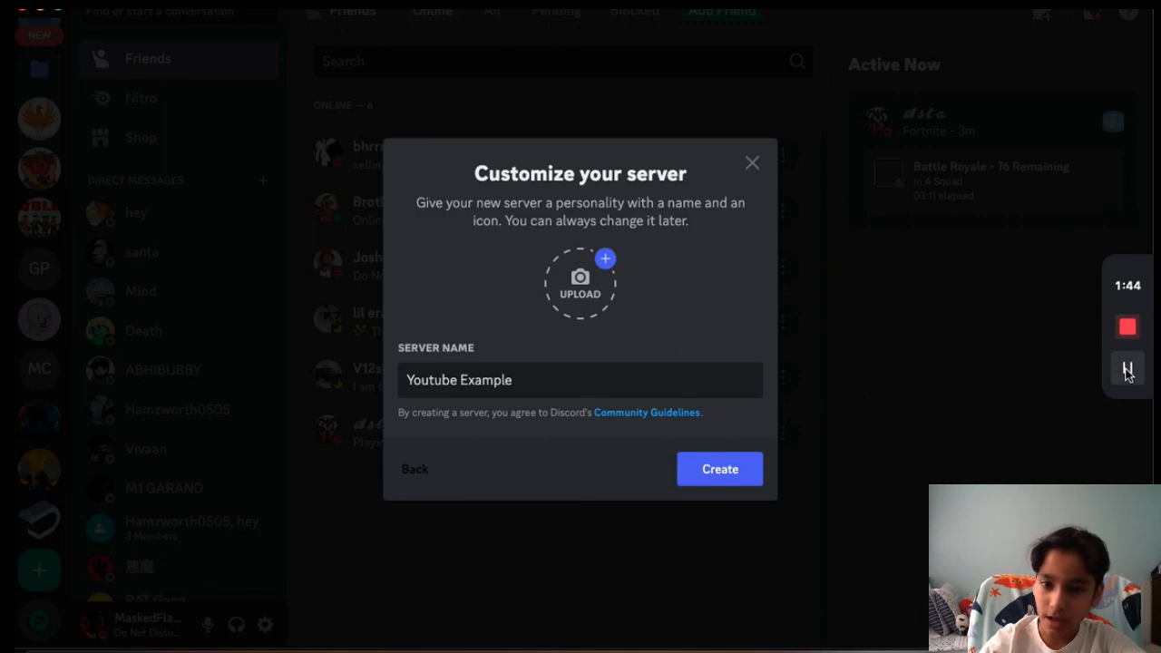
click(1128, 370)
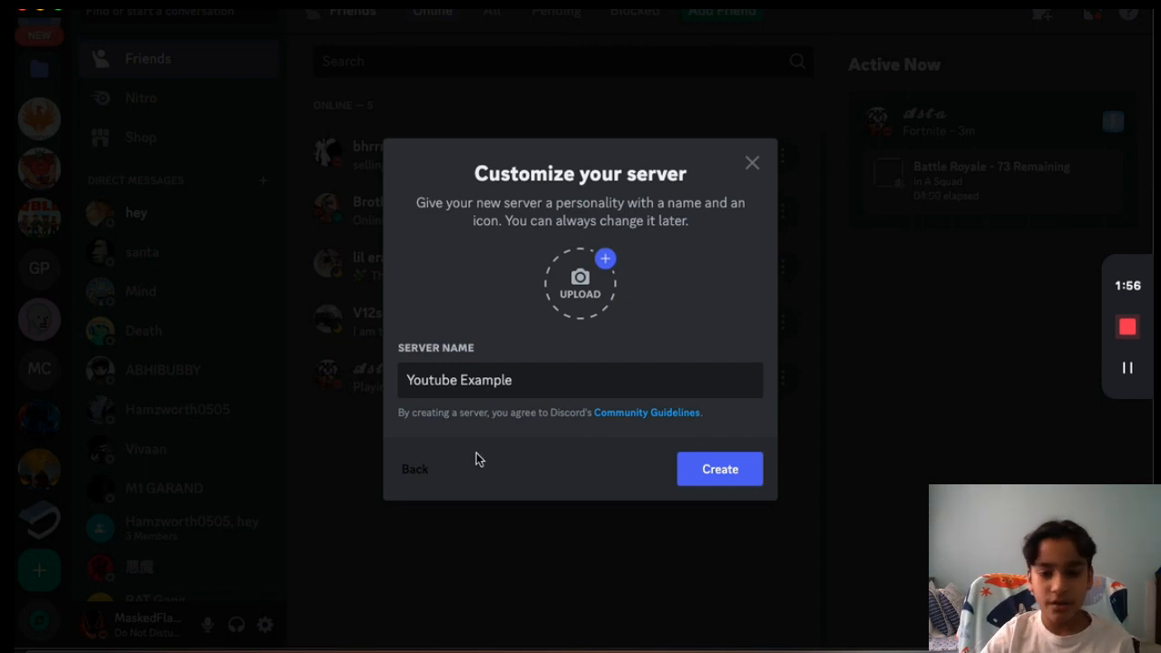
click(722, 471)
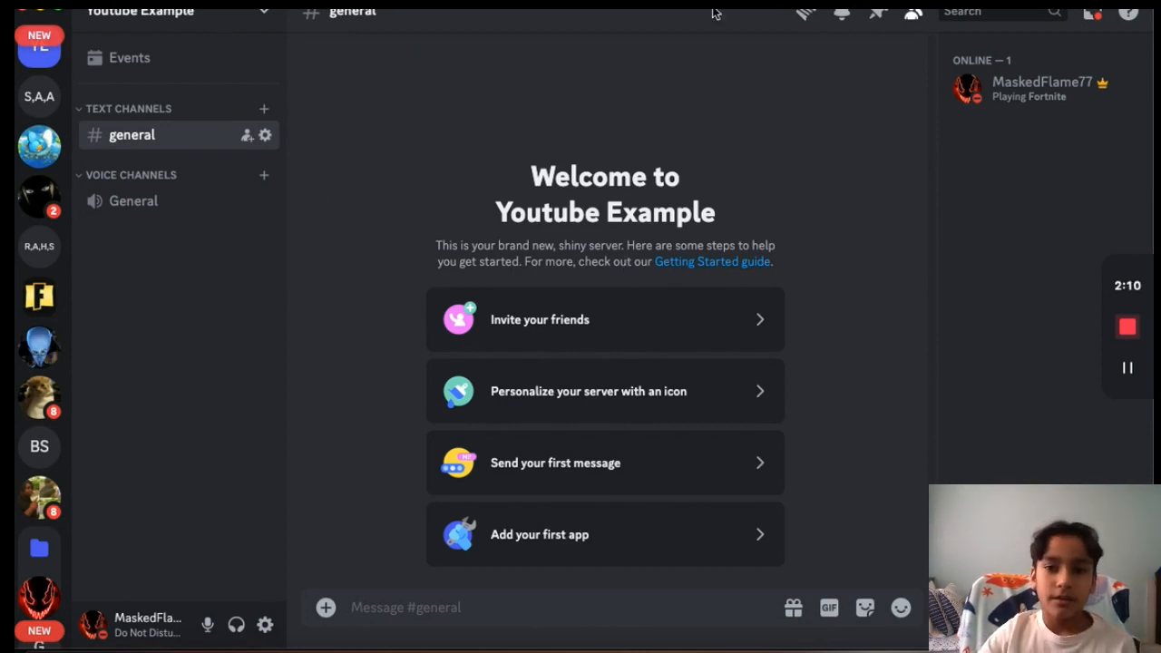
- Create a public text channel named "rules" in the Text Channels category
click(265, 109)
click(764, 132)
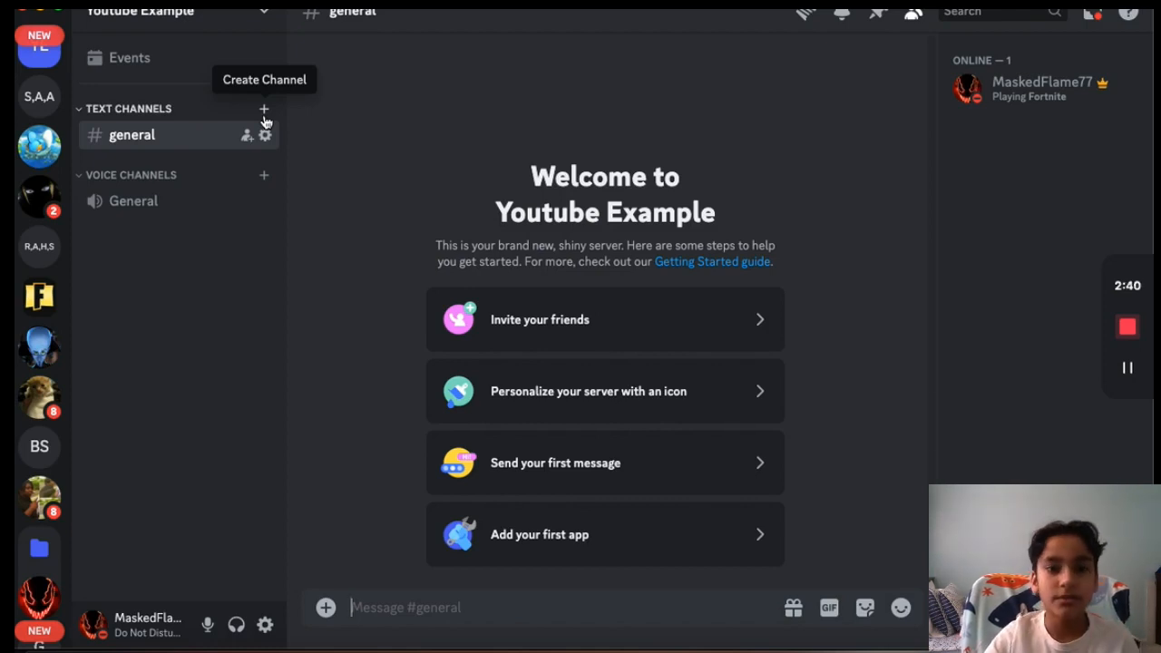
click(264, 110)
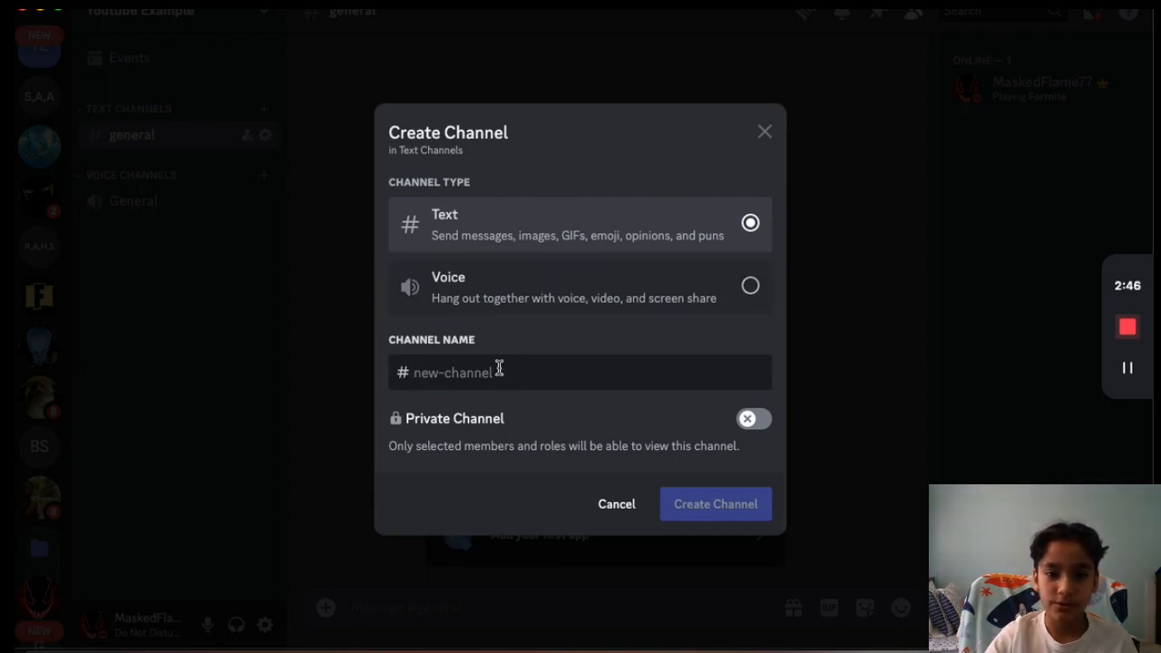
text(rules)
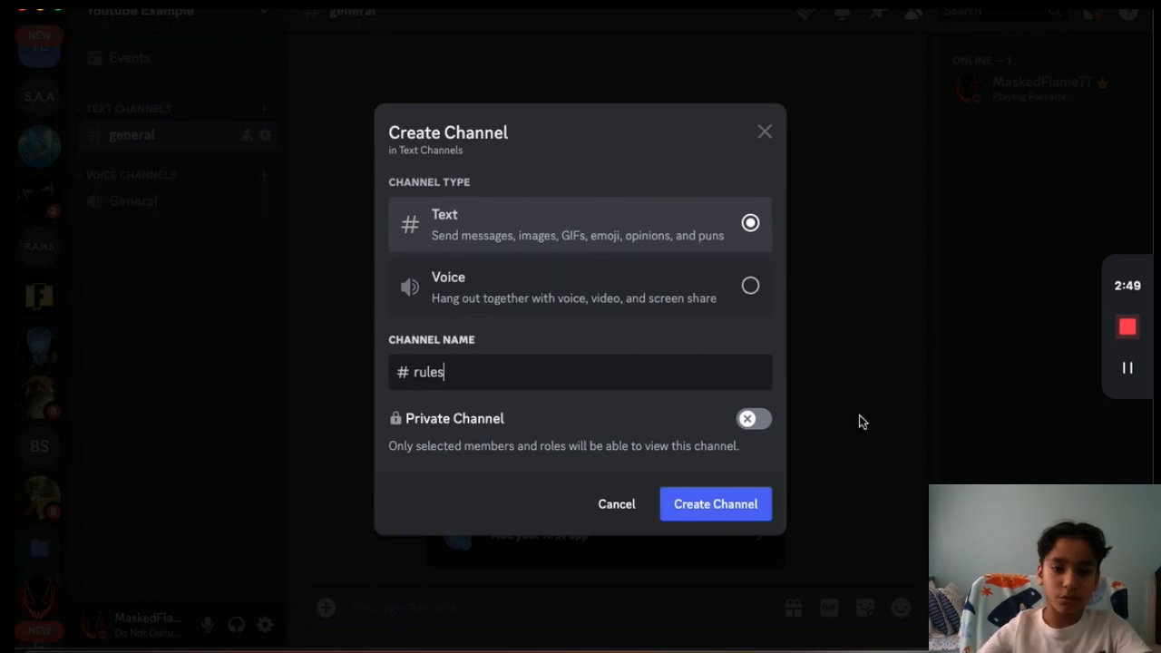
click(739, 514)
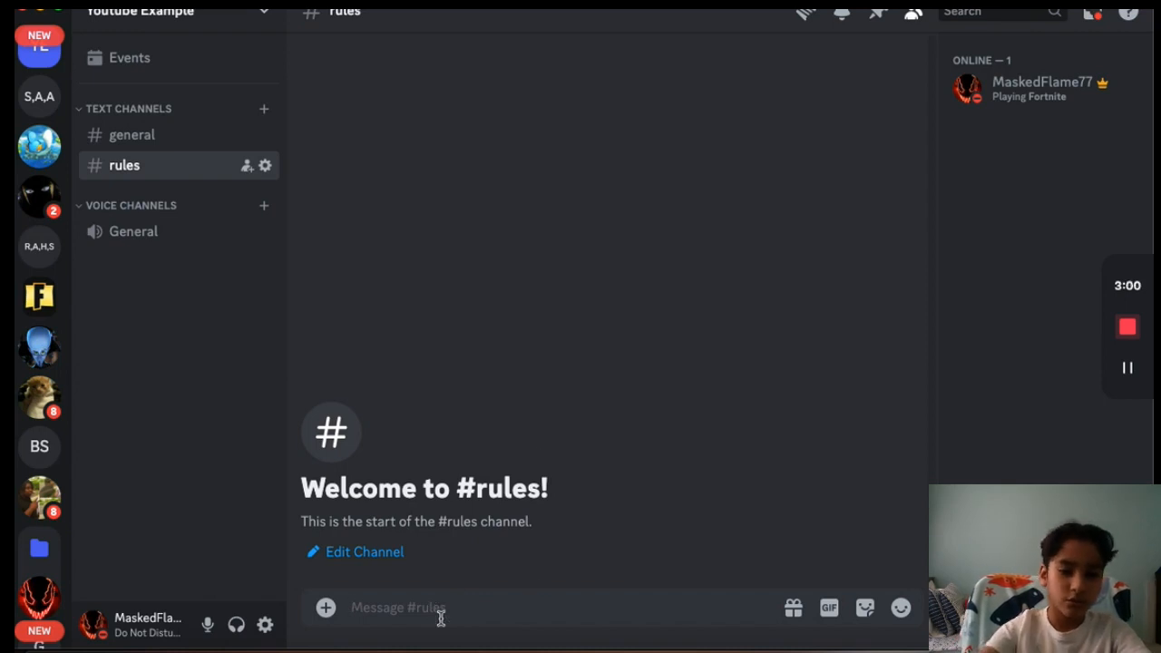
- Post "If you want to help keep this server a better place, make sure to follow the rules!" in the rules channel
text(If you want to)
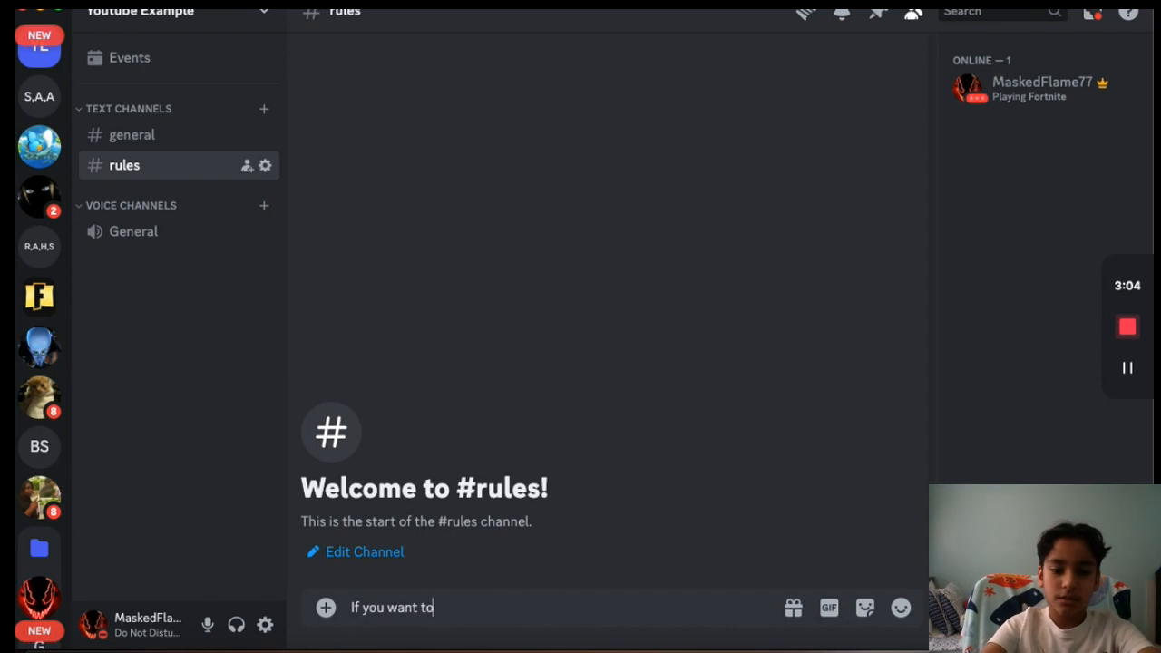
text( help keep this server a v)
key(BackSpace)
text(better place,)
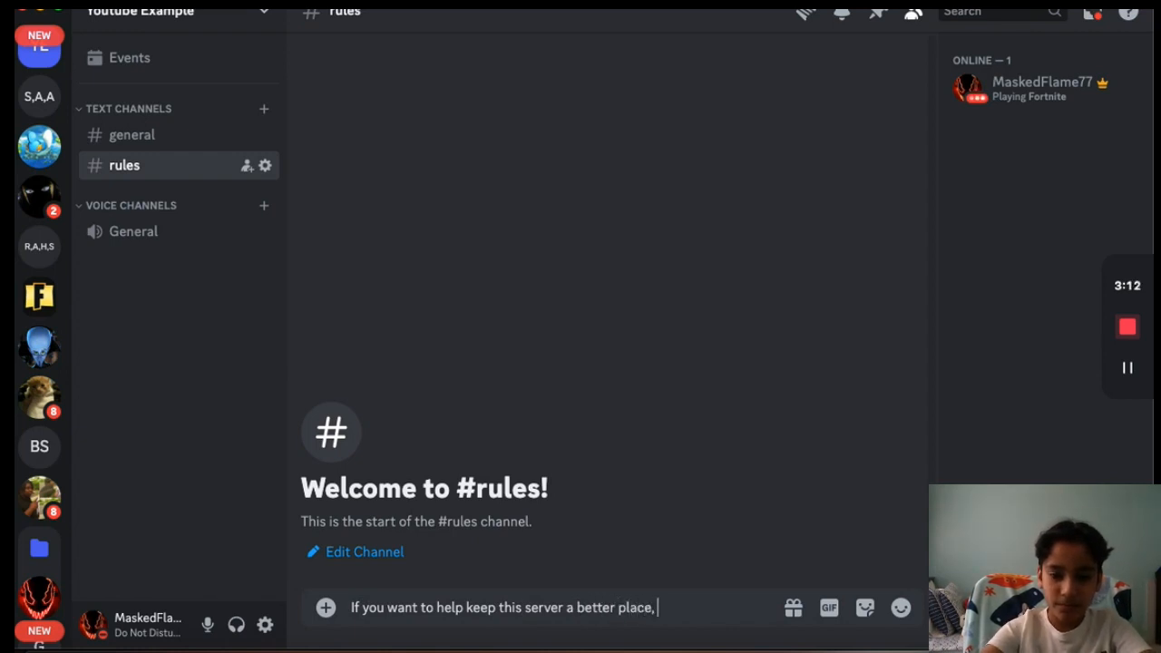
text( make sur)
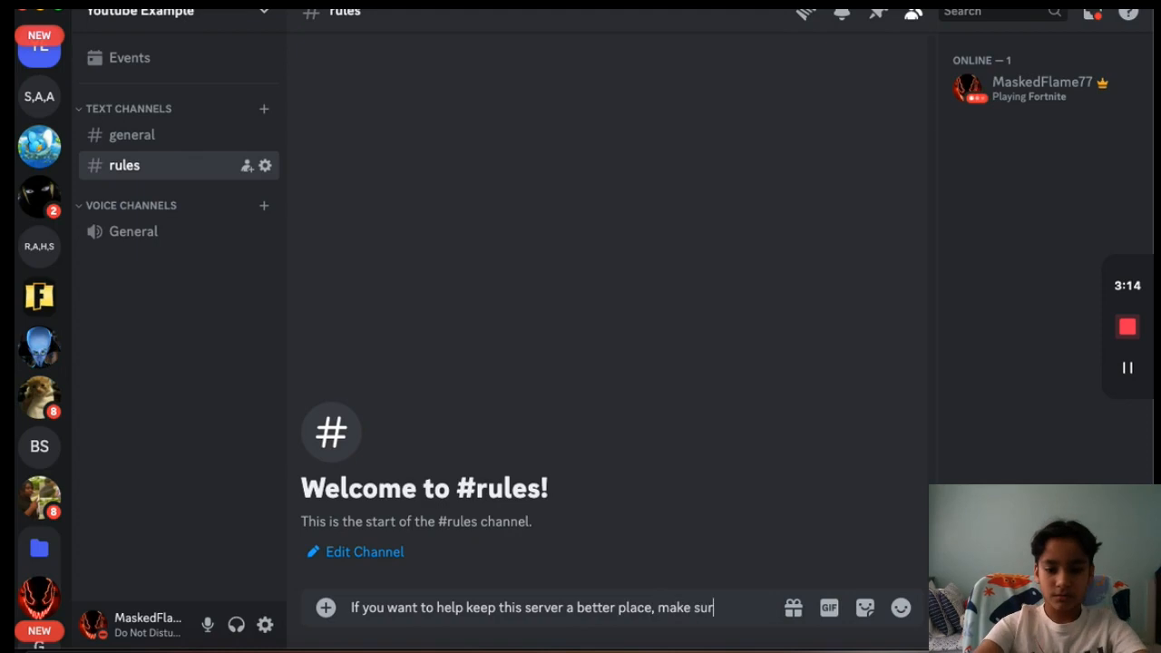
text(e to do)
text(olo)
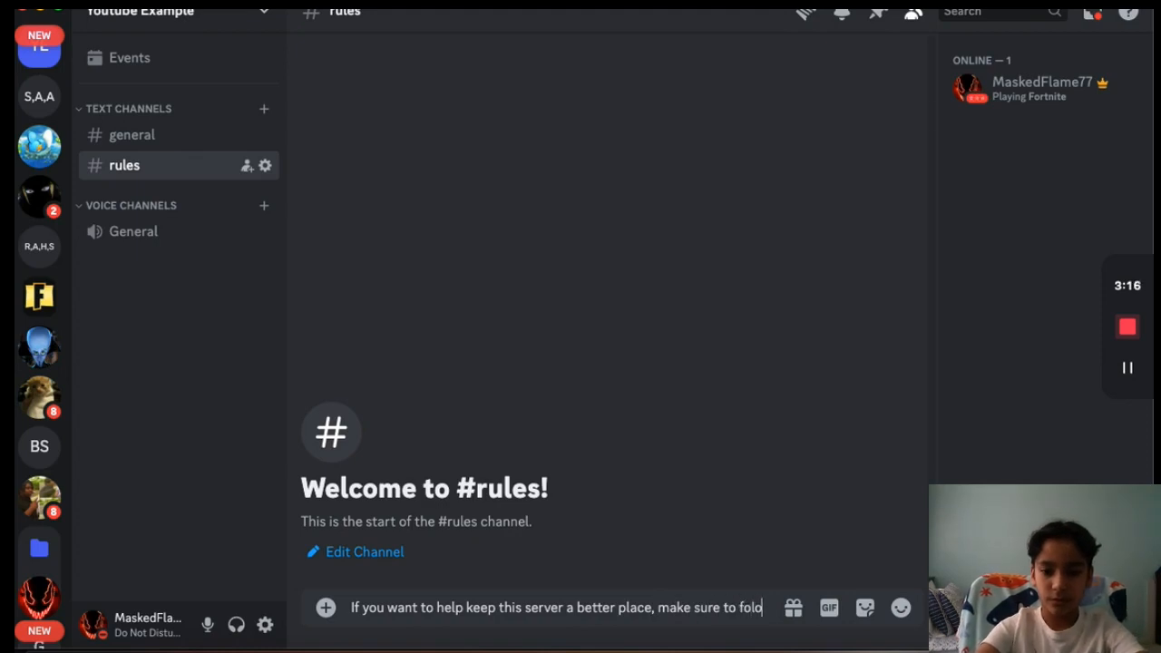
key(BackSpace)
text(low the)
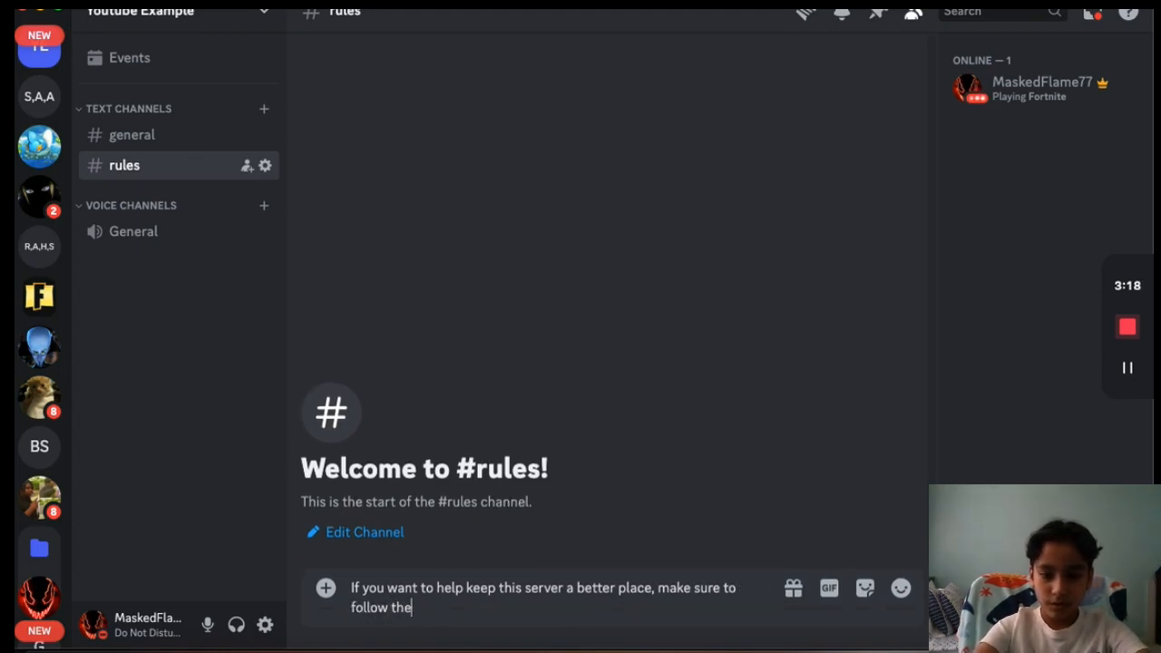
text( rules!)
key(Return)
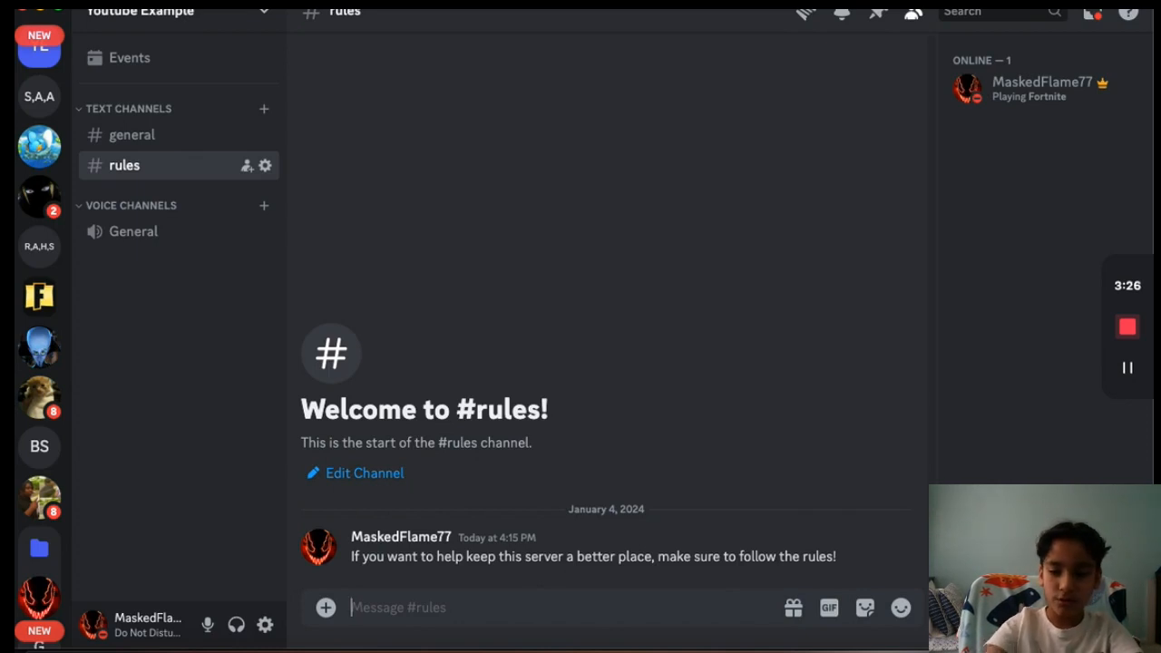
- Post a message in the rules channel with a bold "Rules:" heading and the lines 1 and 2 beneath it
text(**)
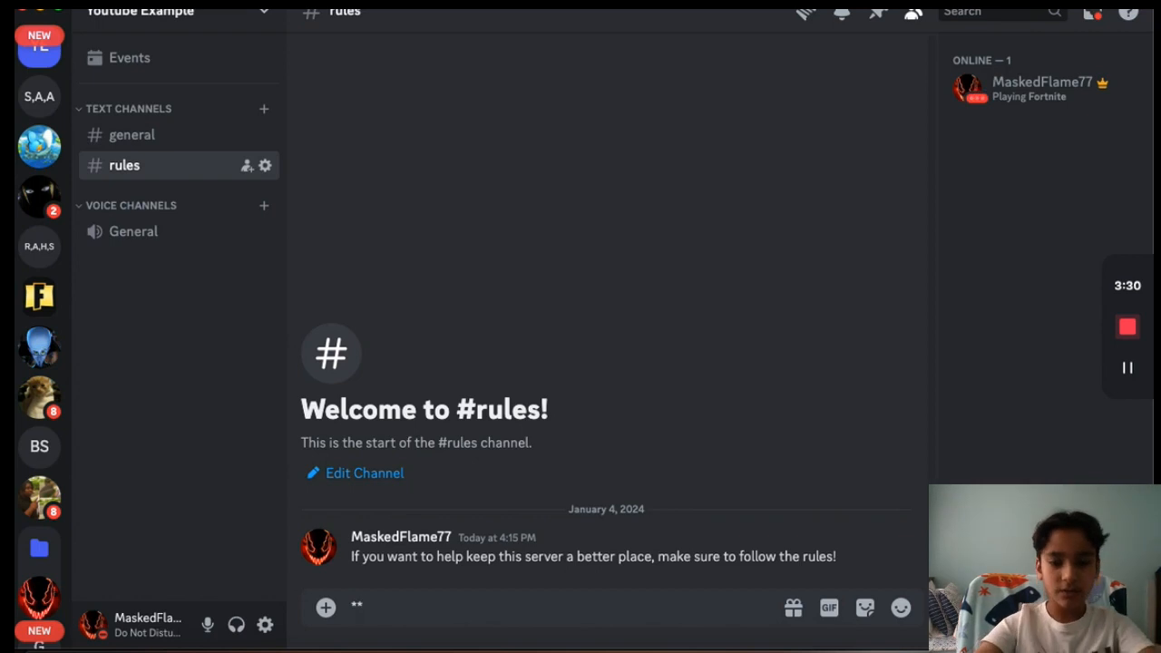
text(**)
click(399, 608)
text(:L)
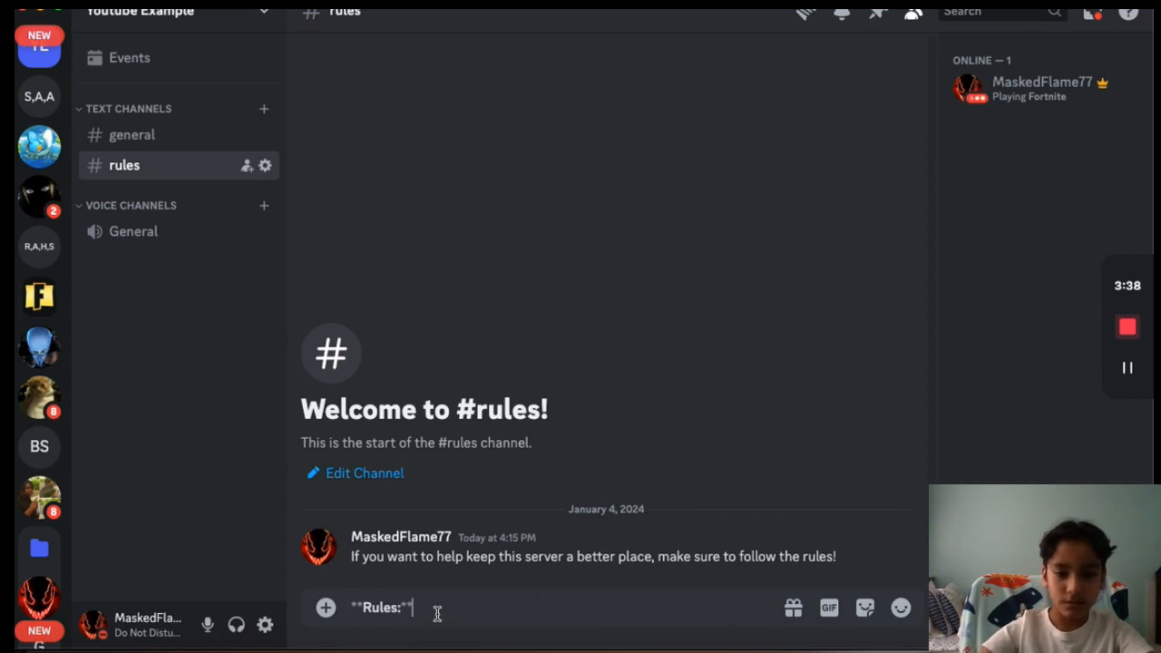
key(shift+Return)
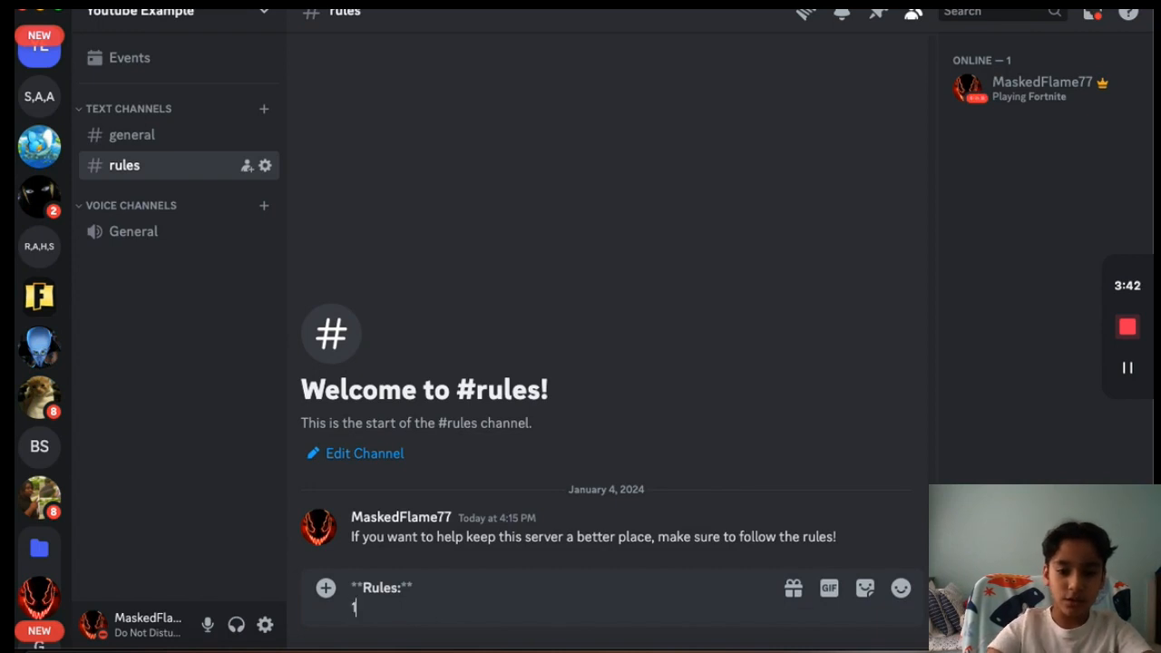
text(1)
key(shift+Return)
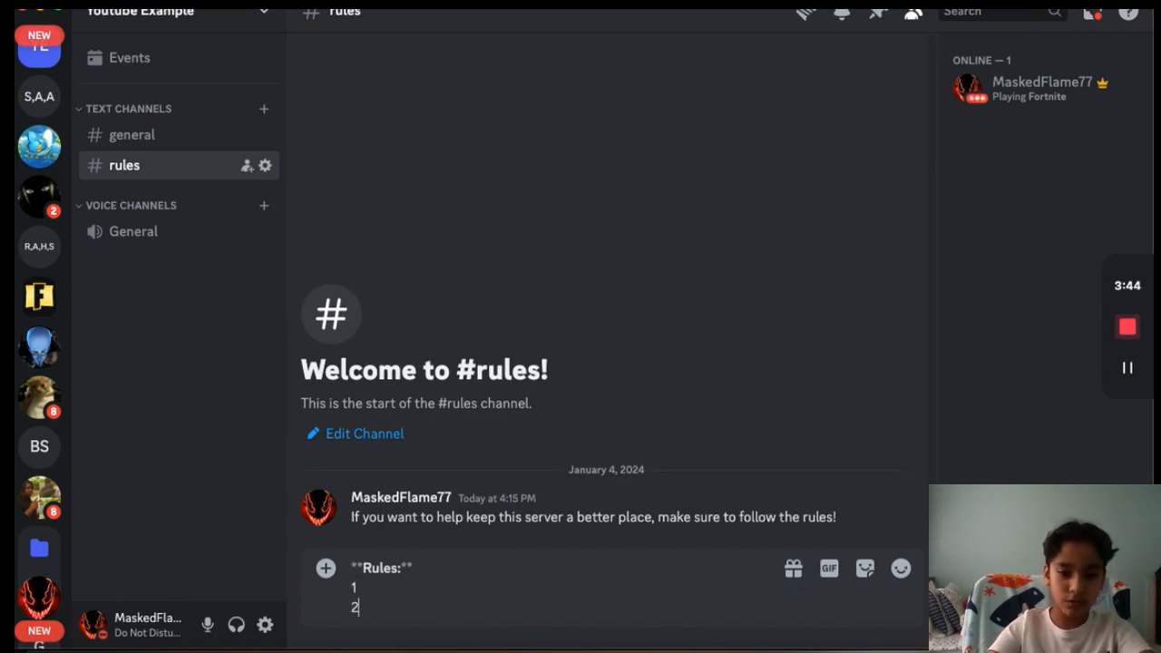
key(Return)
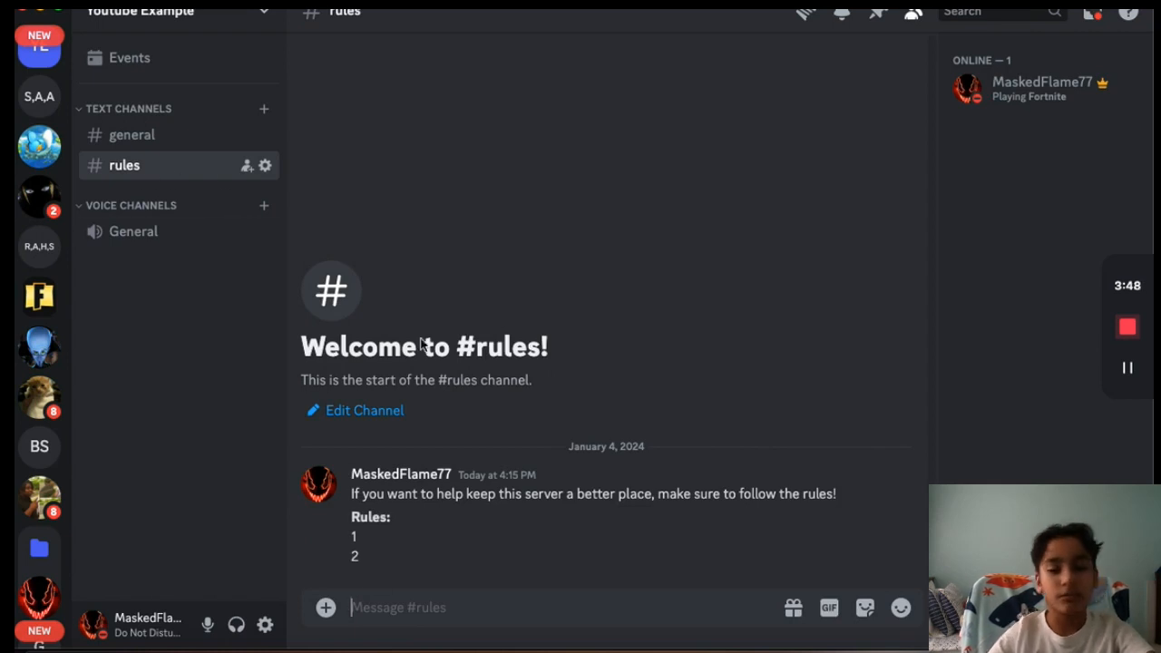
click(392, 420)
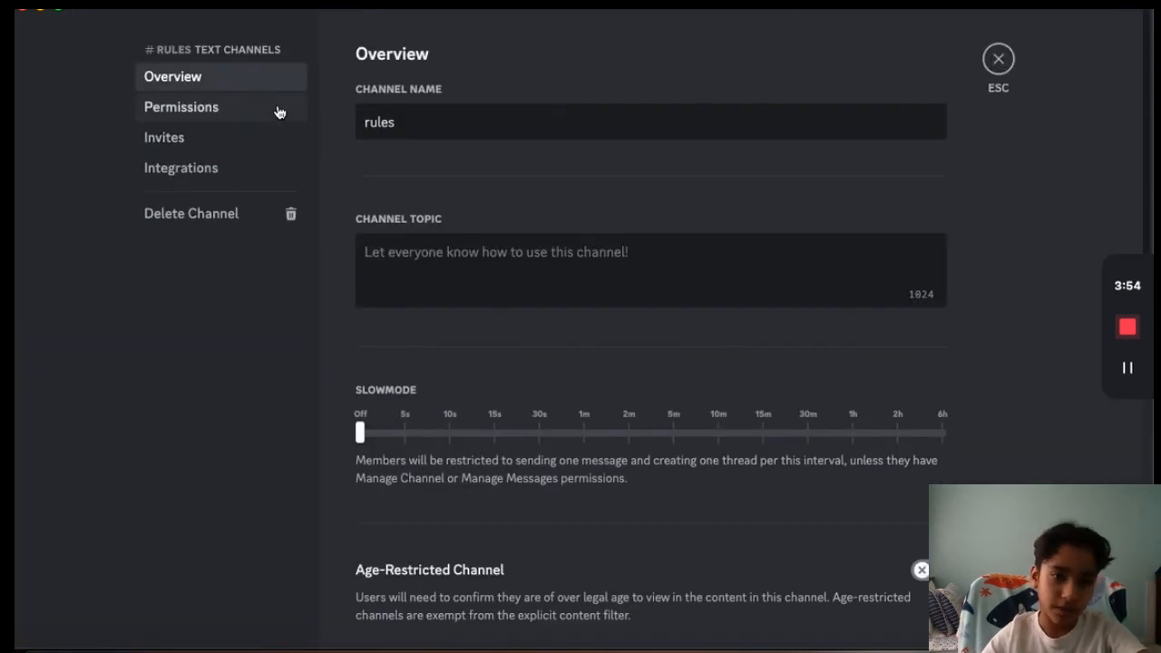
click(277, 110)
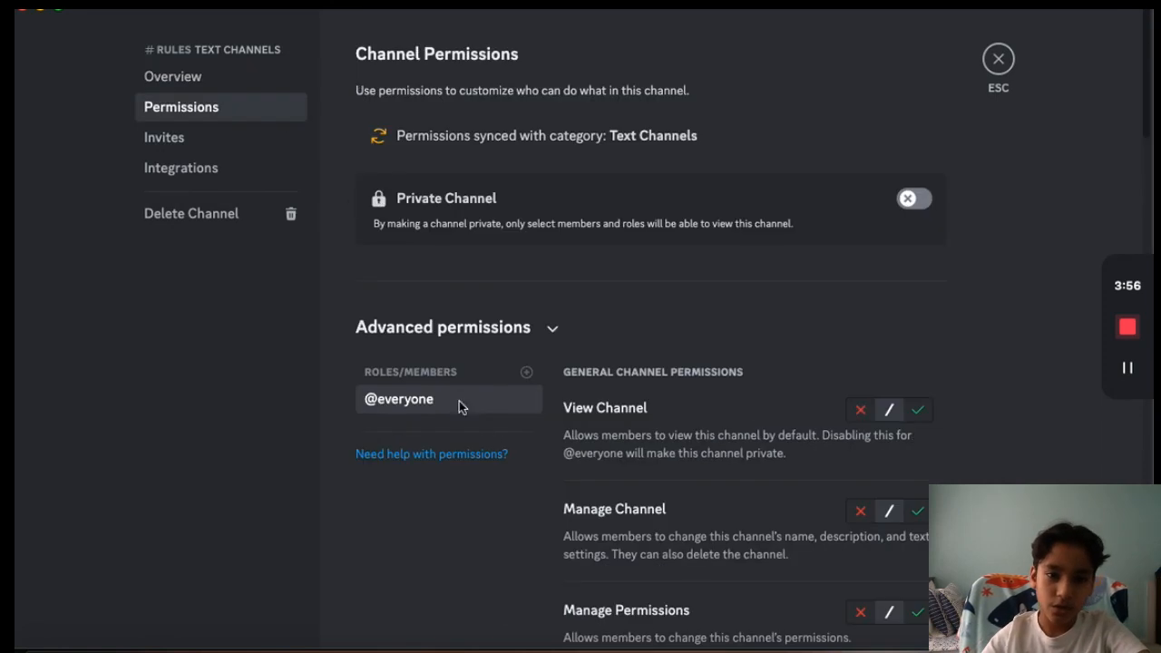
click(915, 416)
scroll(913, 420, down, 2)
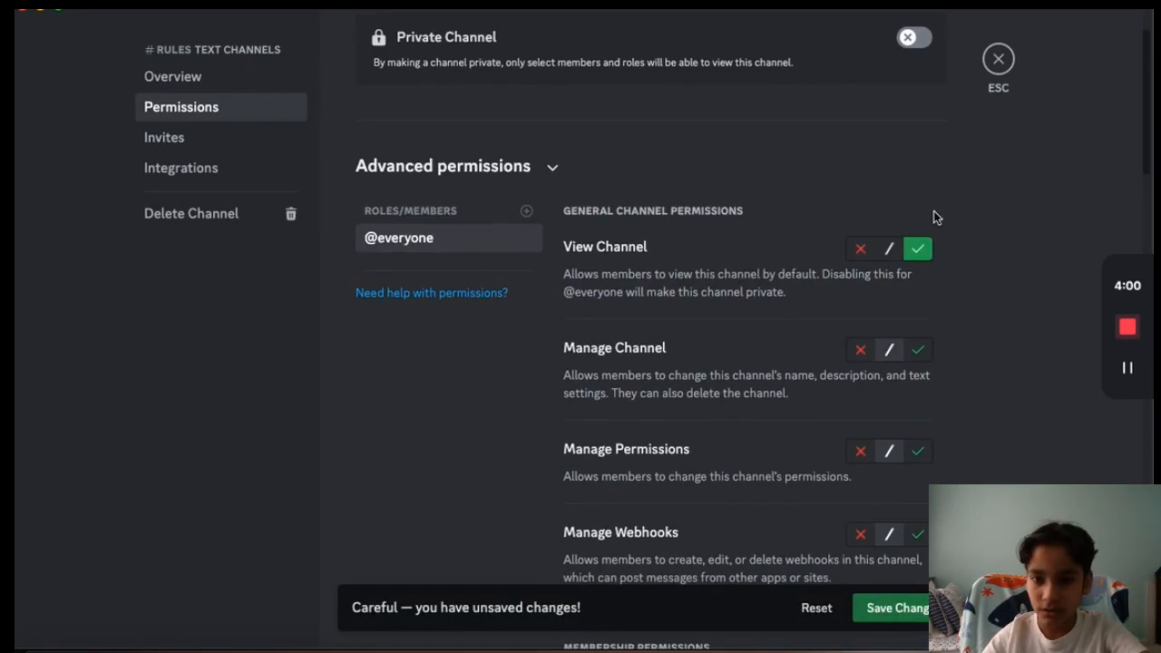
scroll(978, 295, down, 5)
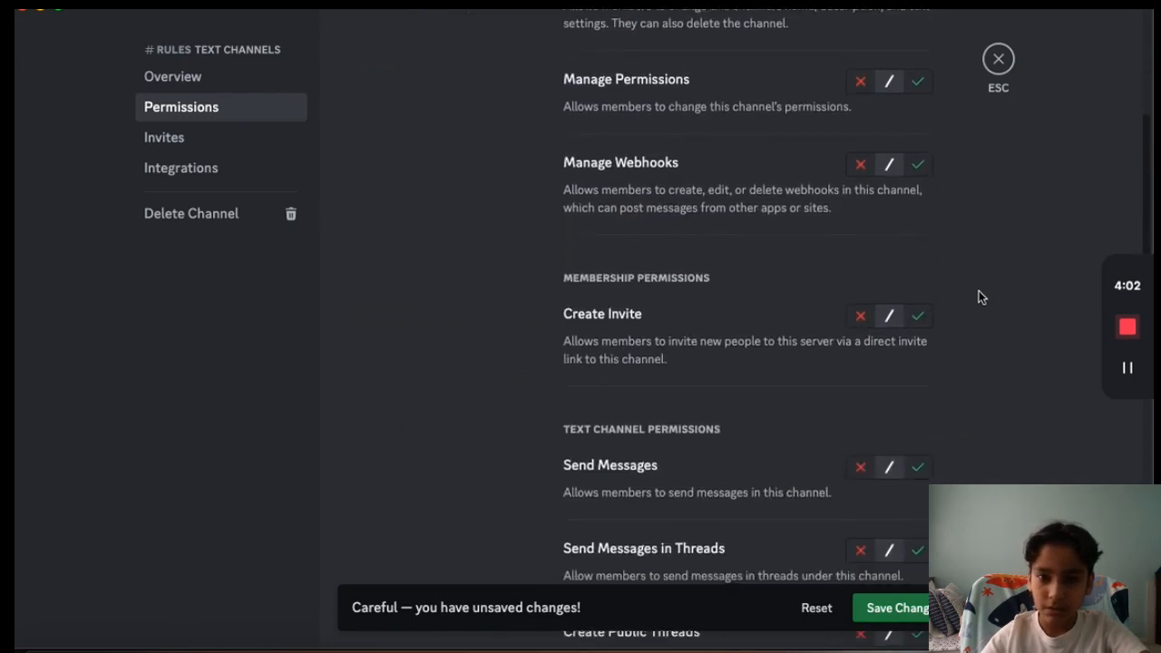
scroll(979, 290, down, 1)
click(862, 341)
click(861, 423)
scroll(863, 426, down, 2)
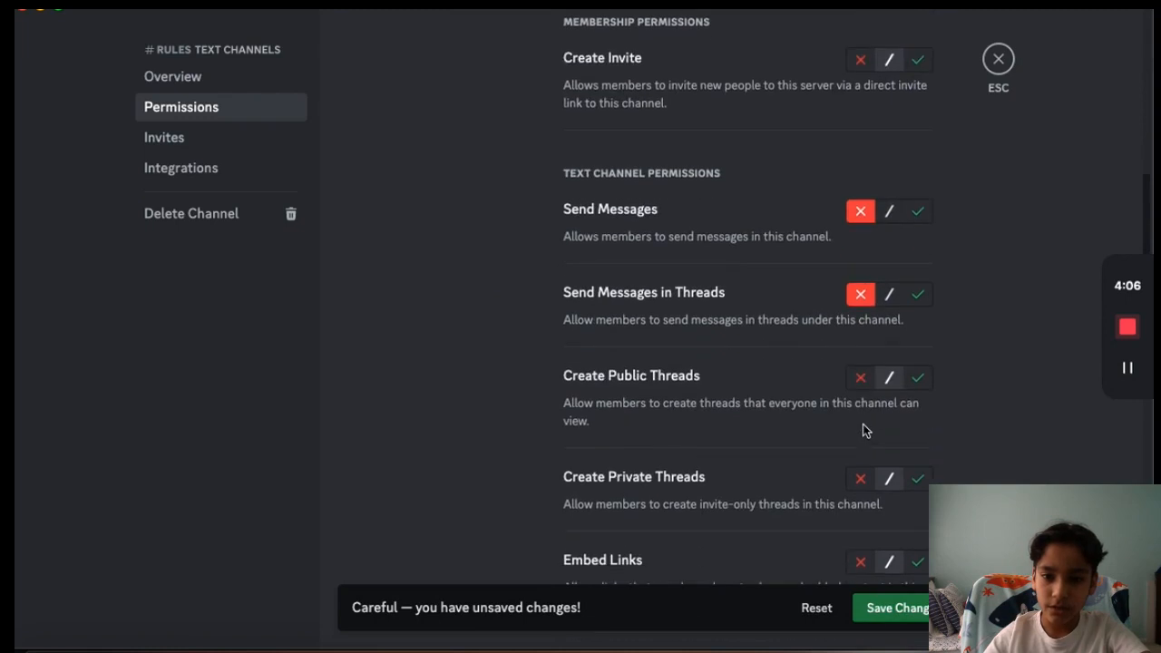
click(861, 377)
click(861, 479)
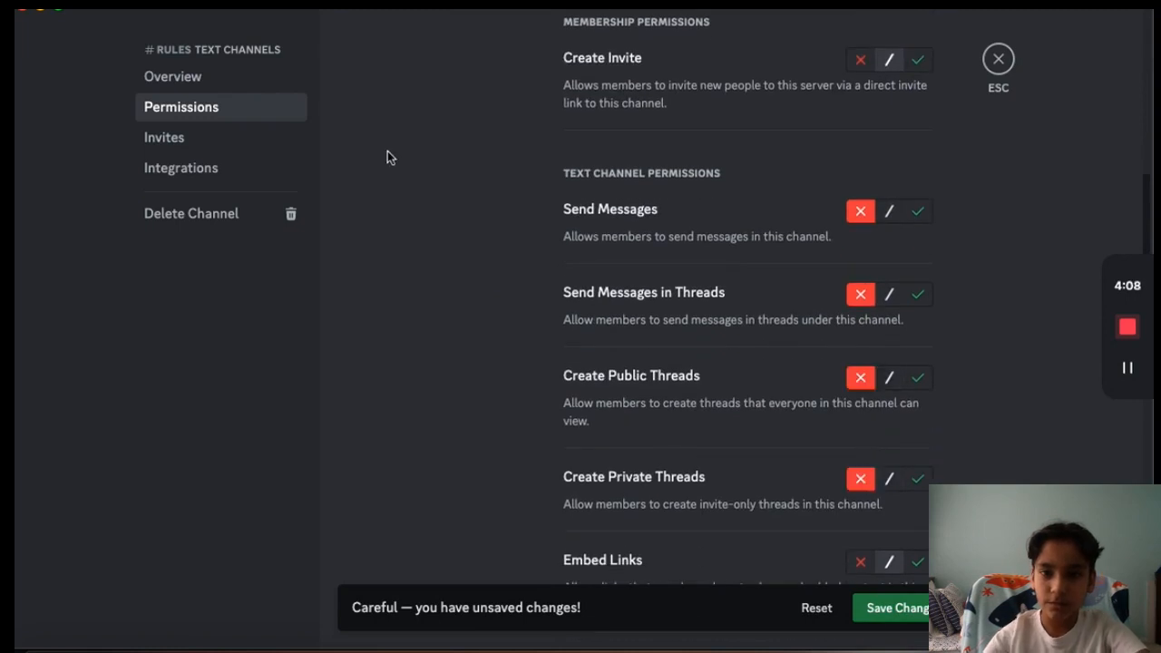
scroll(737, 419, down, 2)
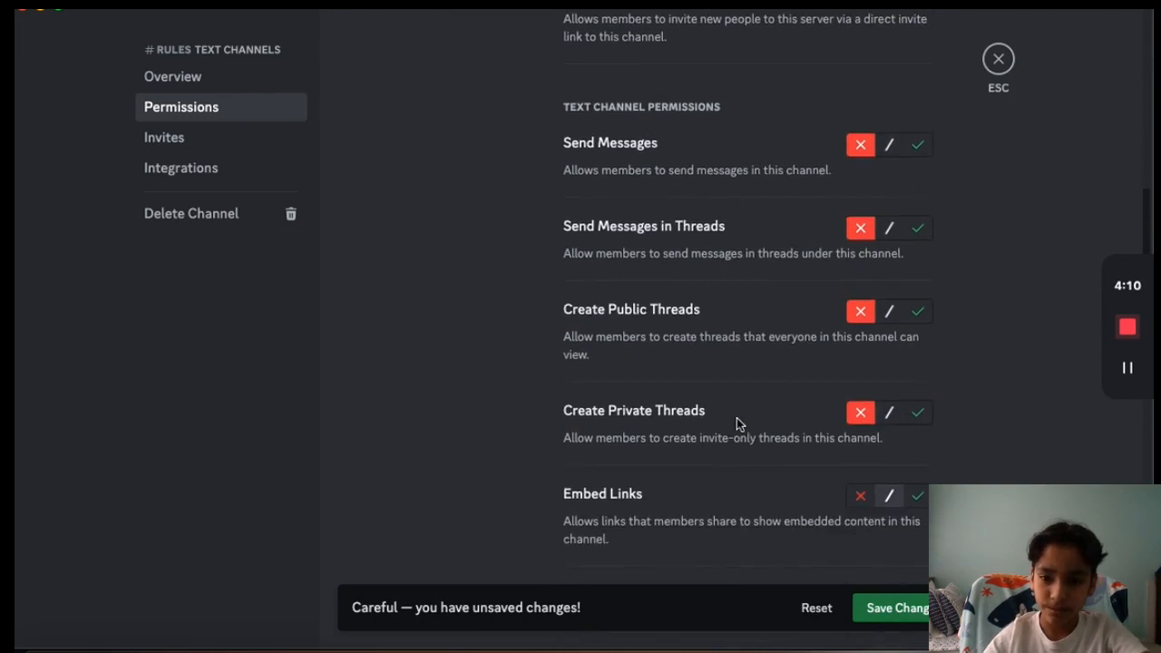
scroll(860, 478, down, 2)
click(862, 325)
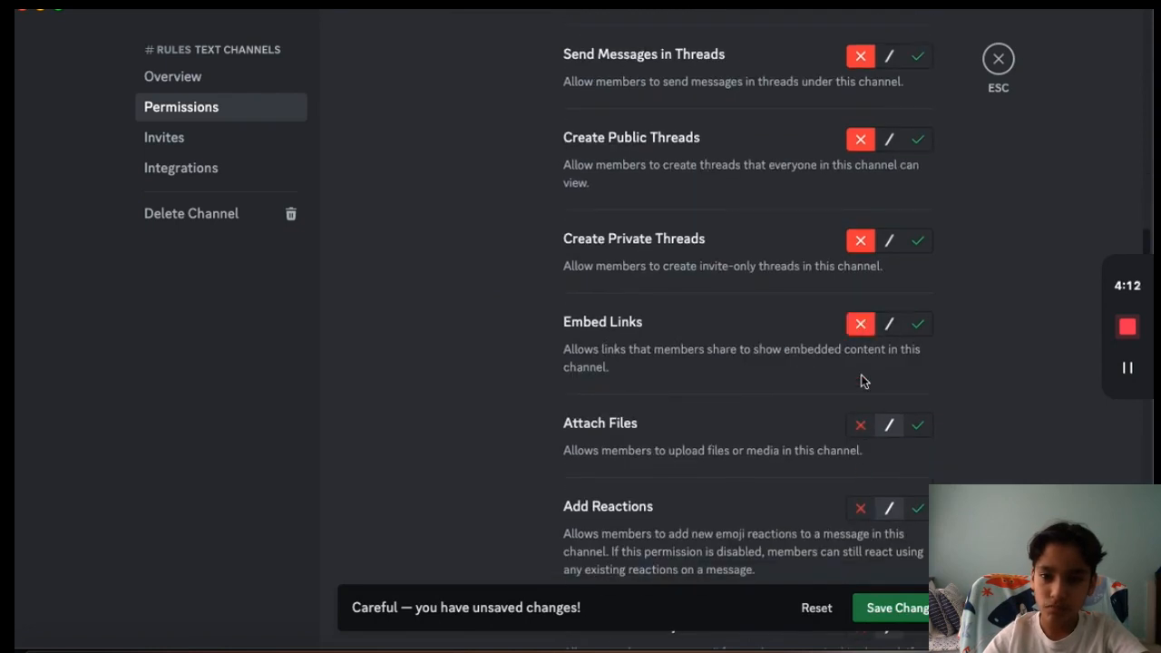
click(889, 323)
scroll(860, 402, down, 8)
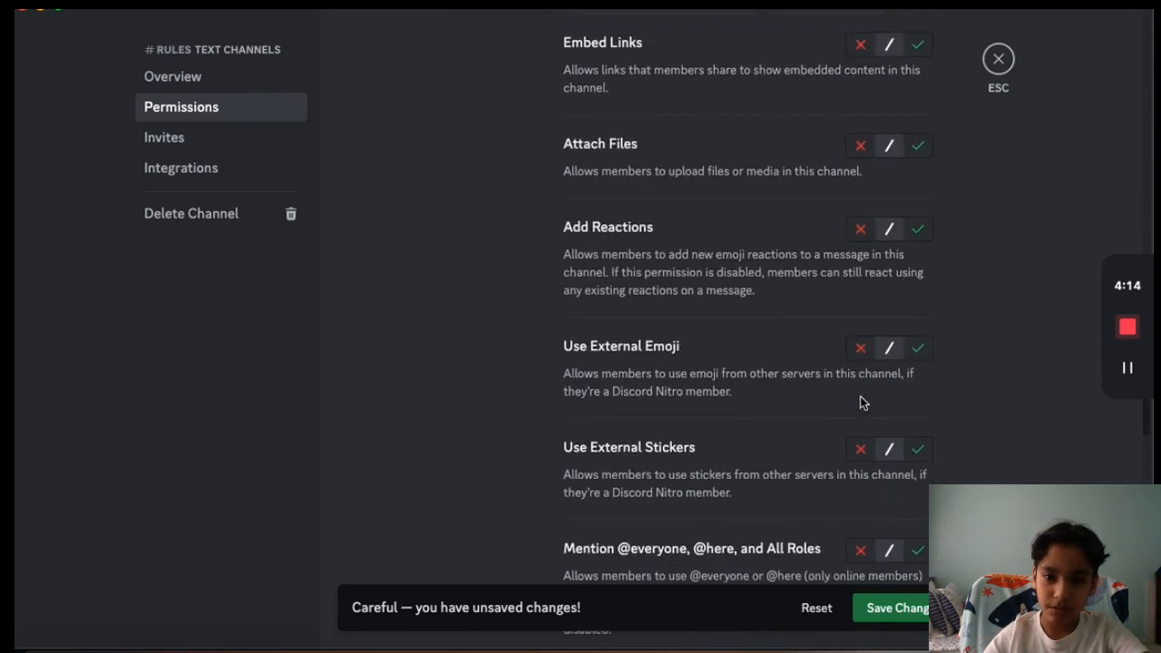
scroll(861, 402, down, 5)
scroll(860, 402, up, 6)
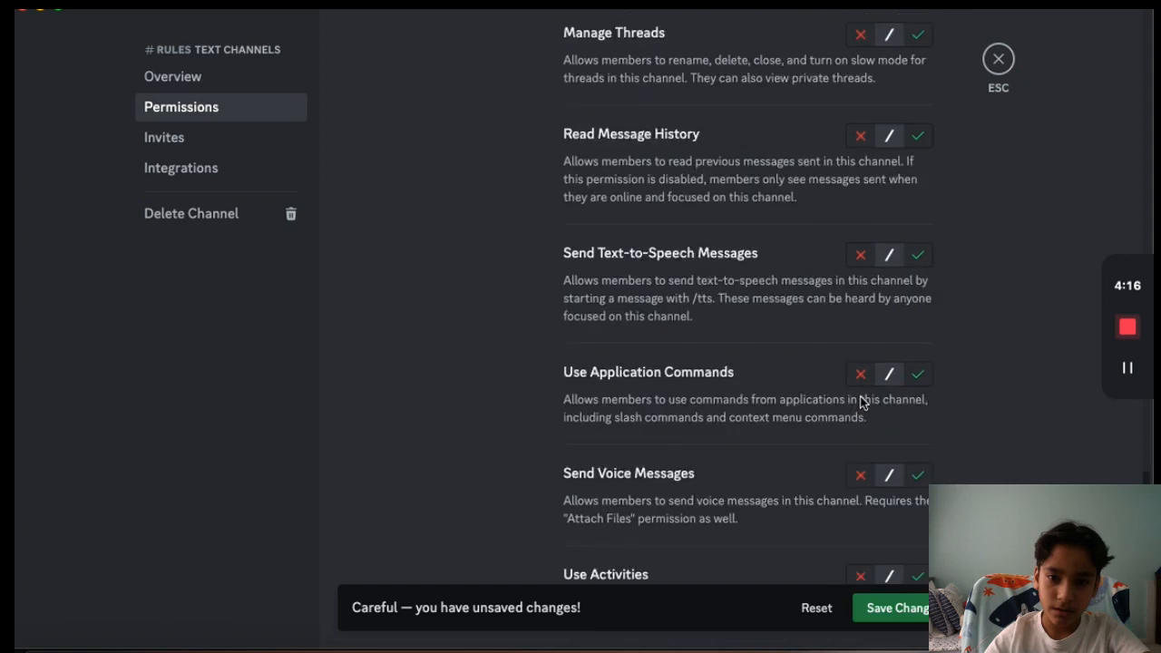
scroll(862, 403, up, 2)
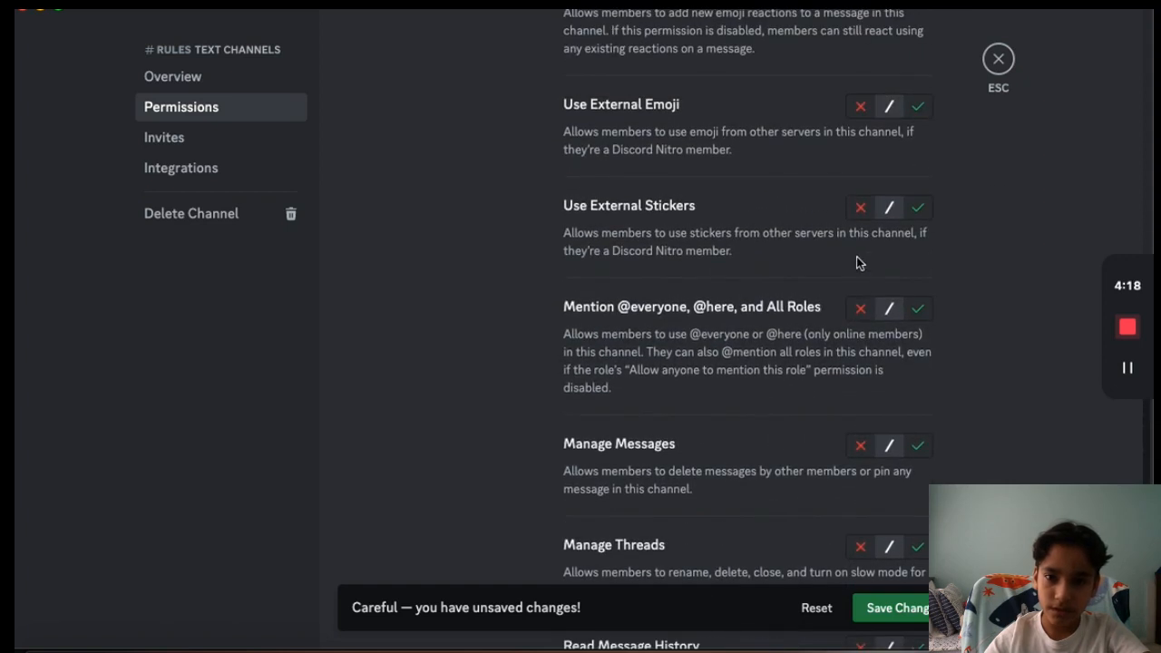
click(861, 312)
scroll(750, 257, up, 4)
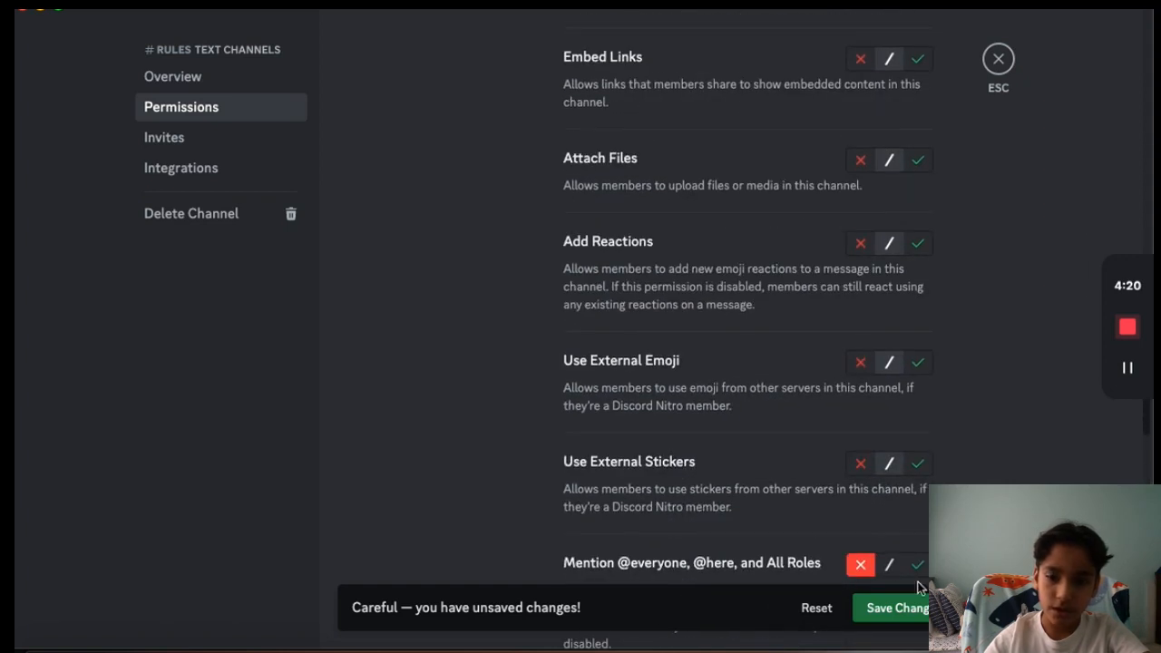
click(918, 243)
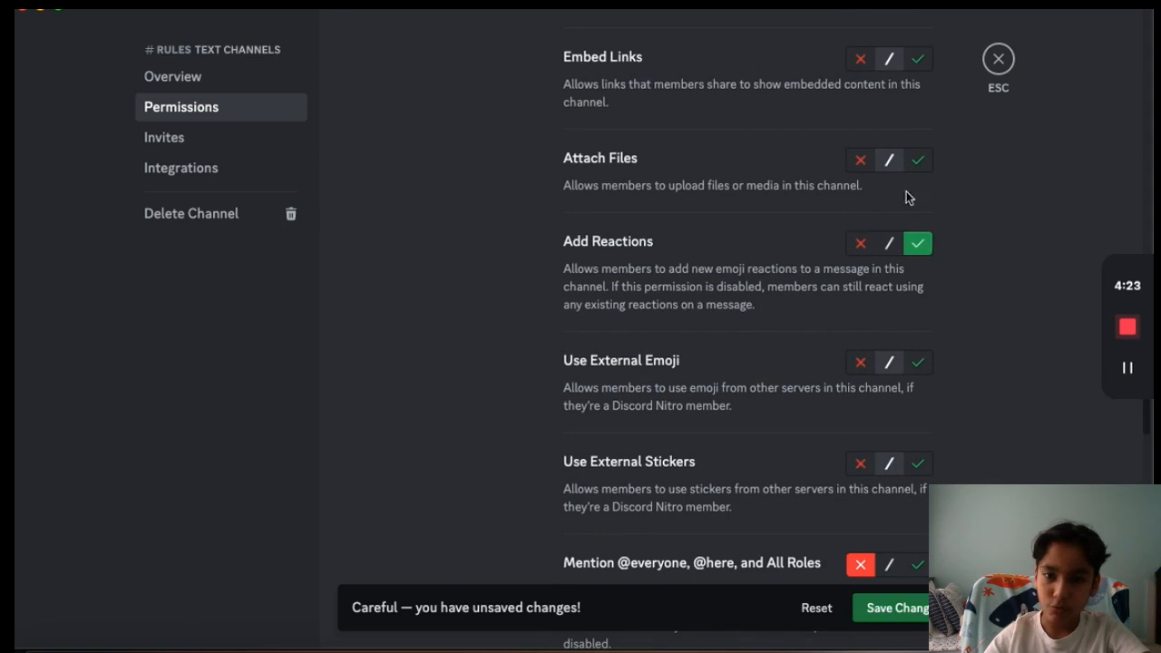
click(893, 607)
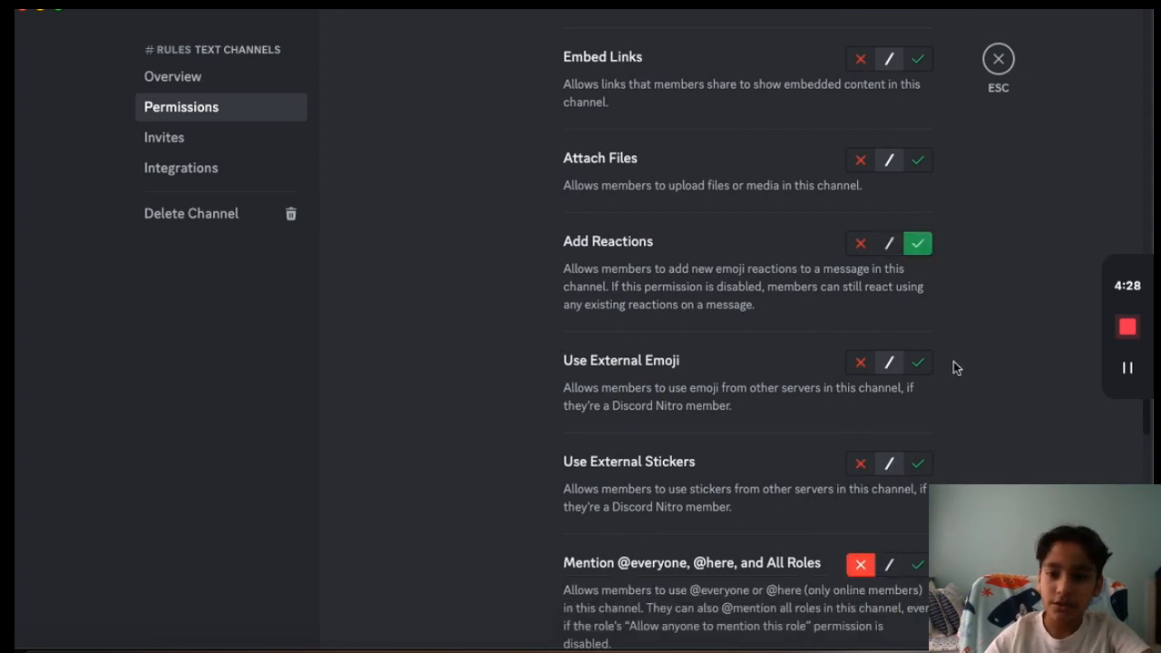
scroll(697, 337, up, 3)
scroll(697, 337, up, 5)
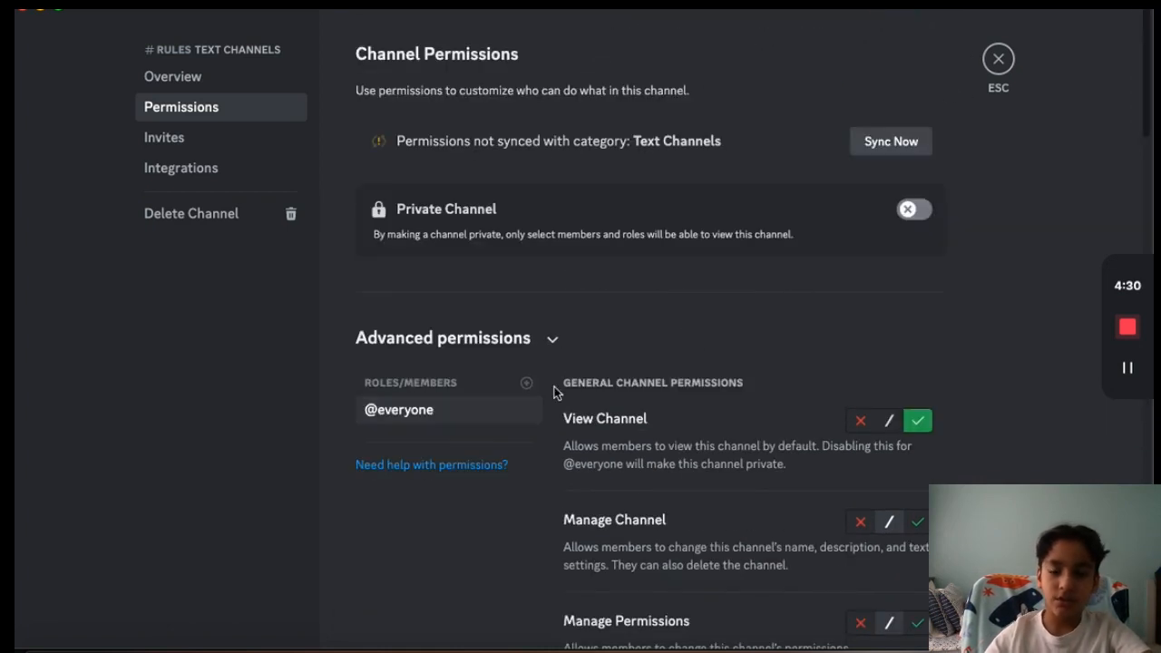
click(999, 61)
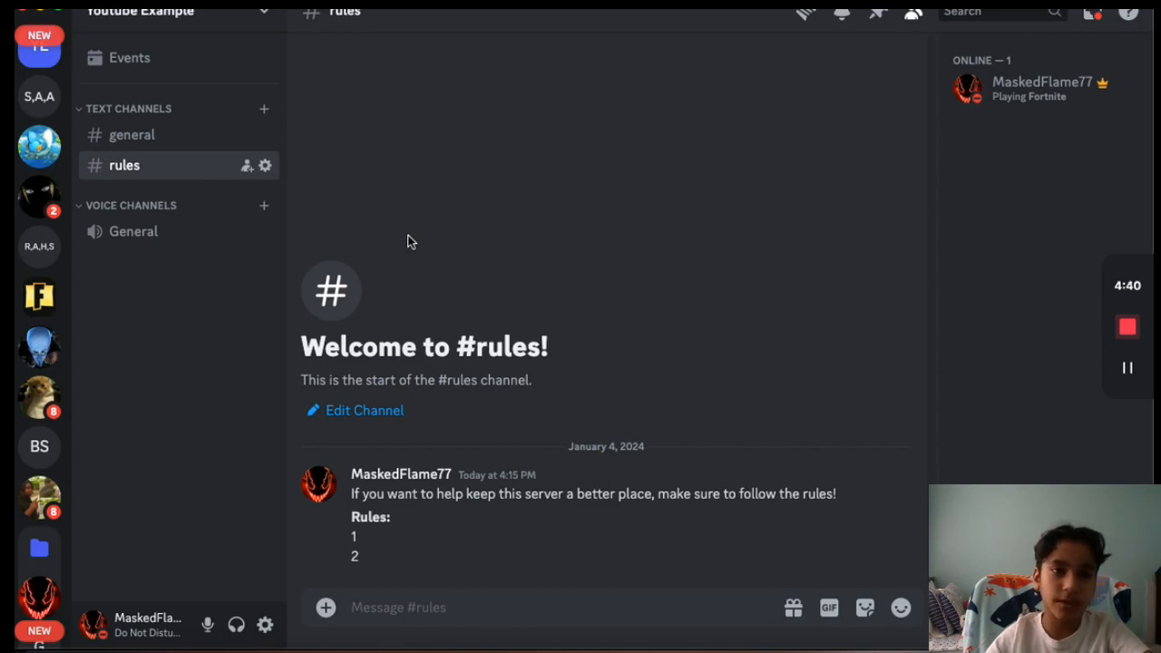
- Create a public text channel named "announcements" in the Text Channels category
click(266, 109)
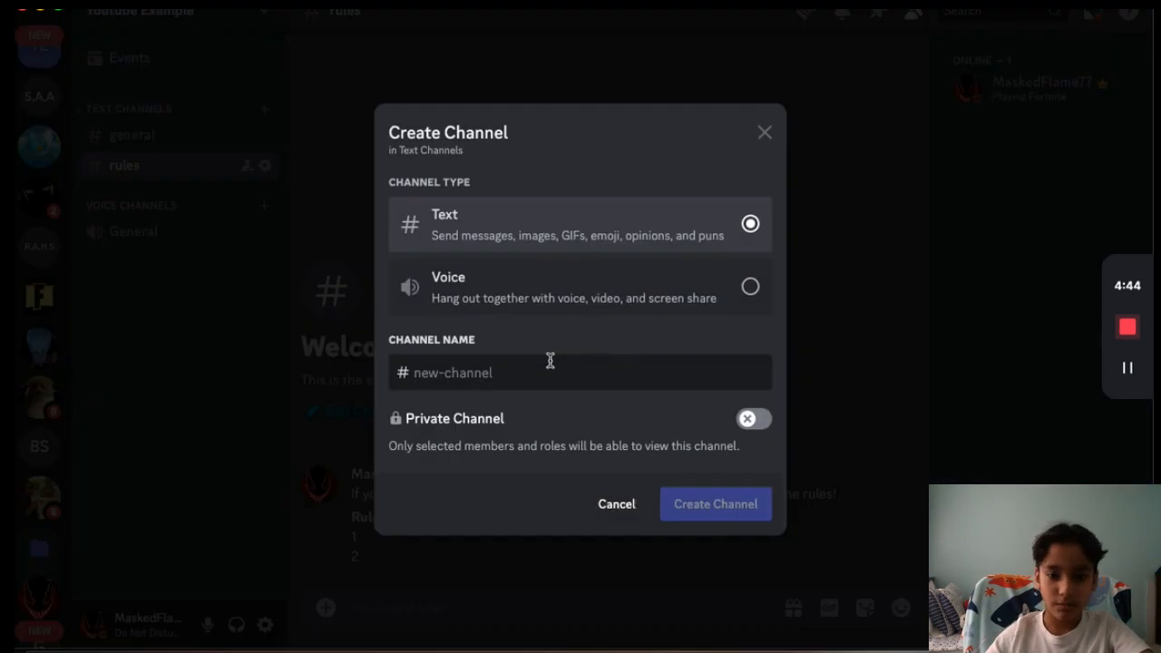
text(anno)
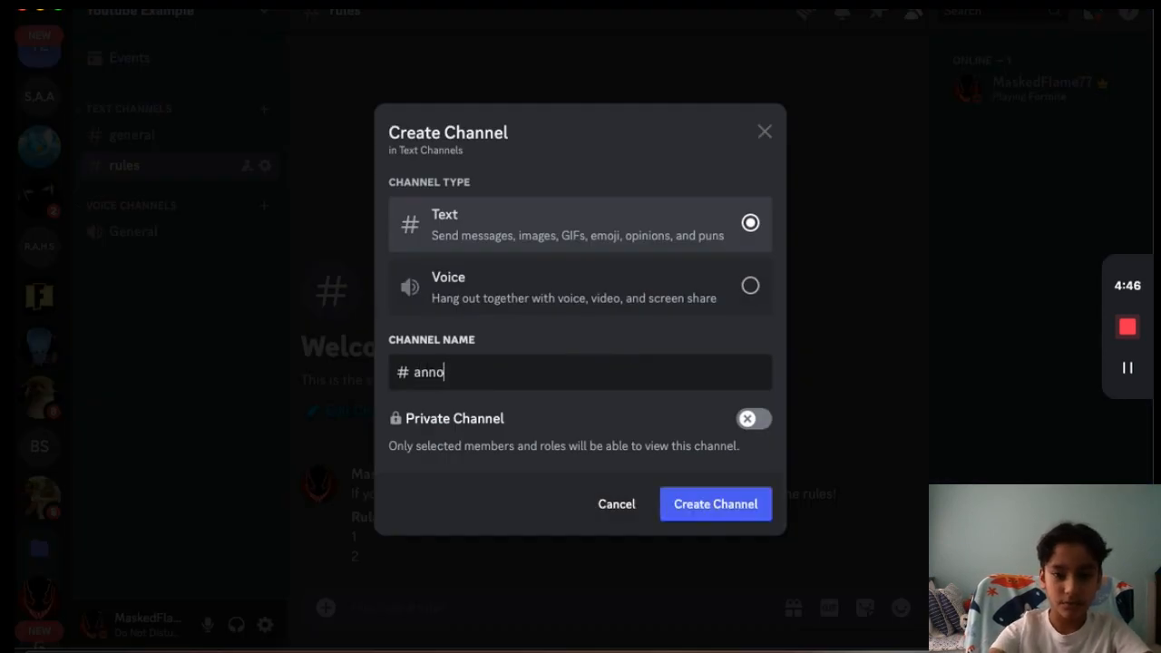
text(uncements)
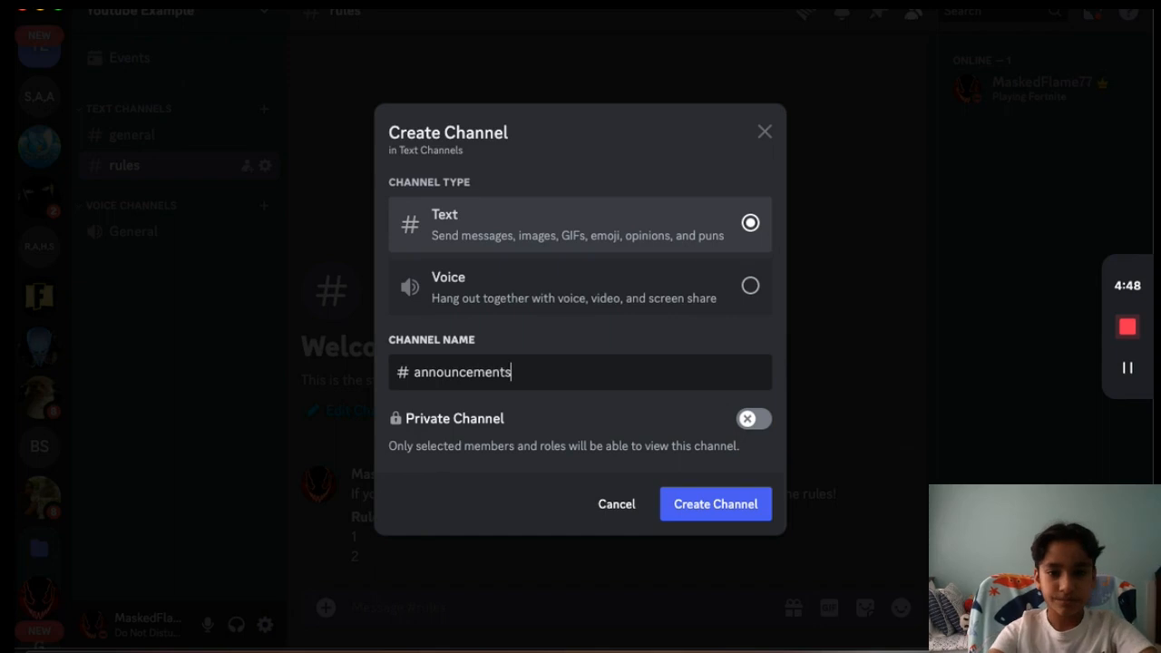
click(732, 509)
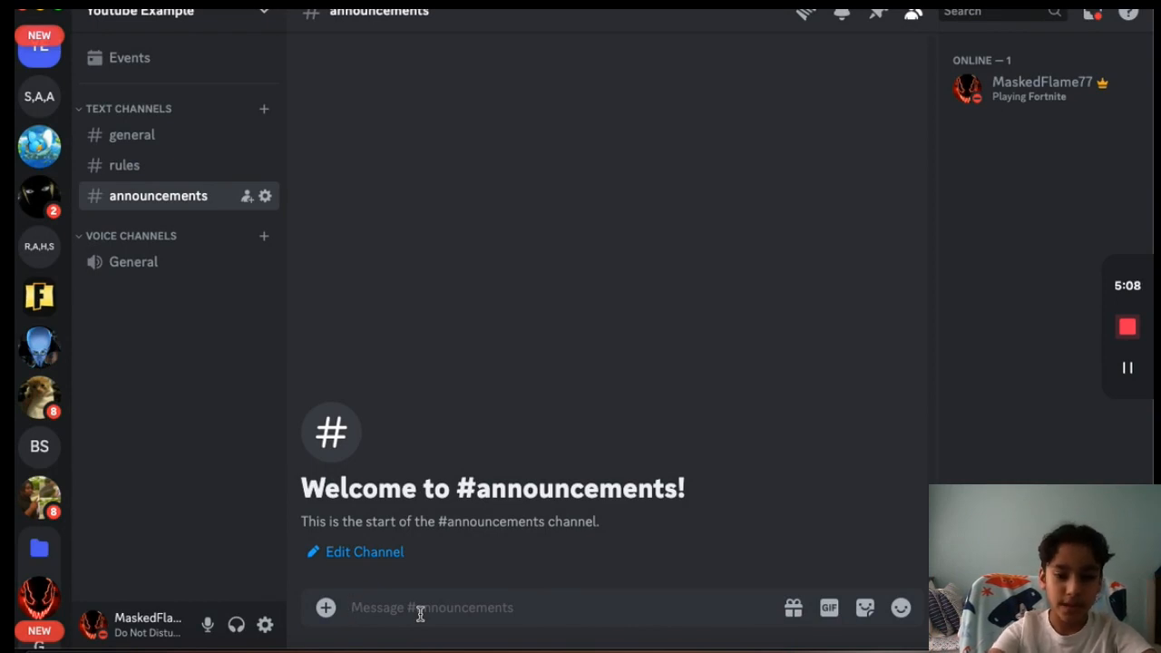
text(@EVER)
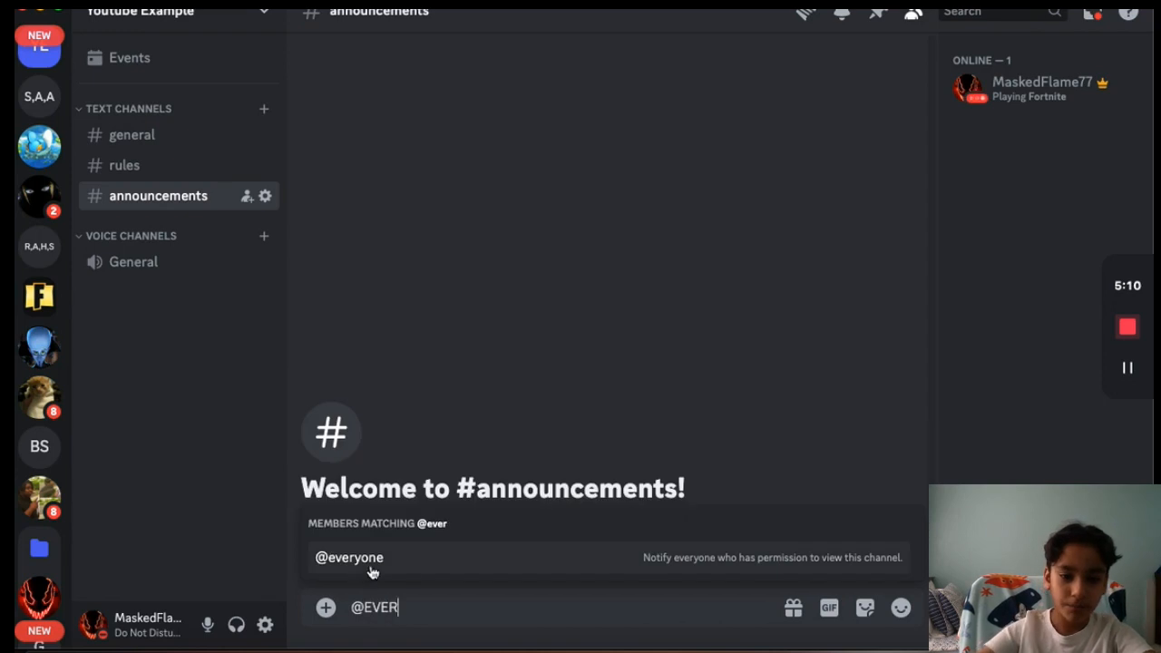
click(381, 562)
key(ctrl+a)
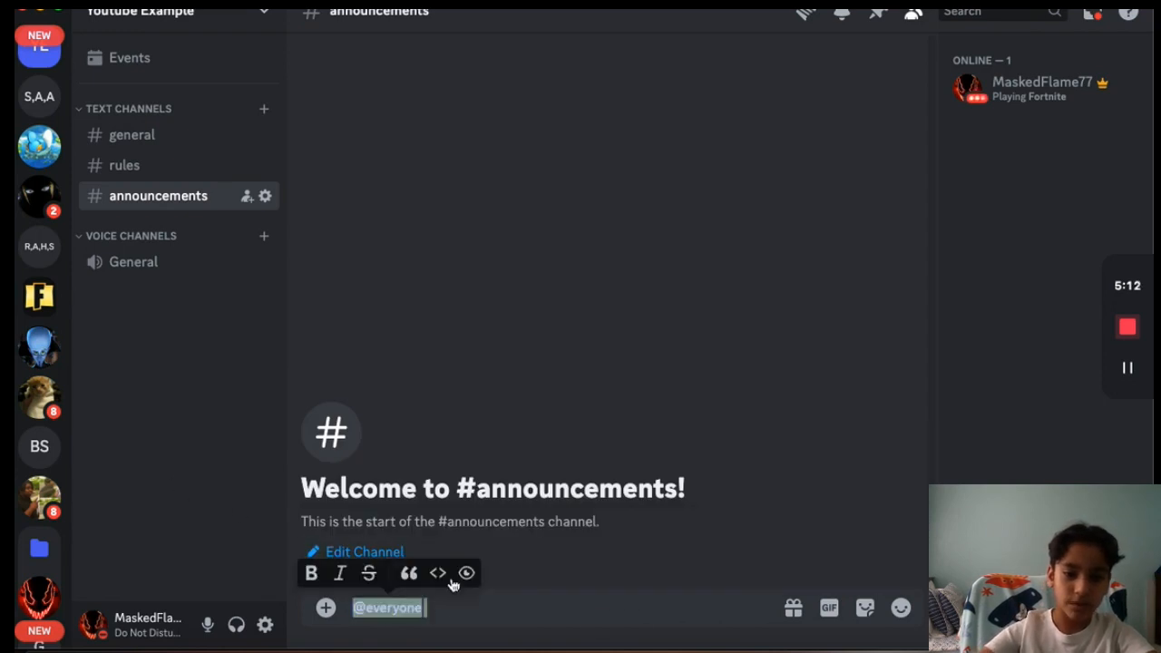
key(Return)
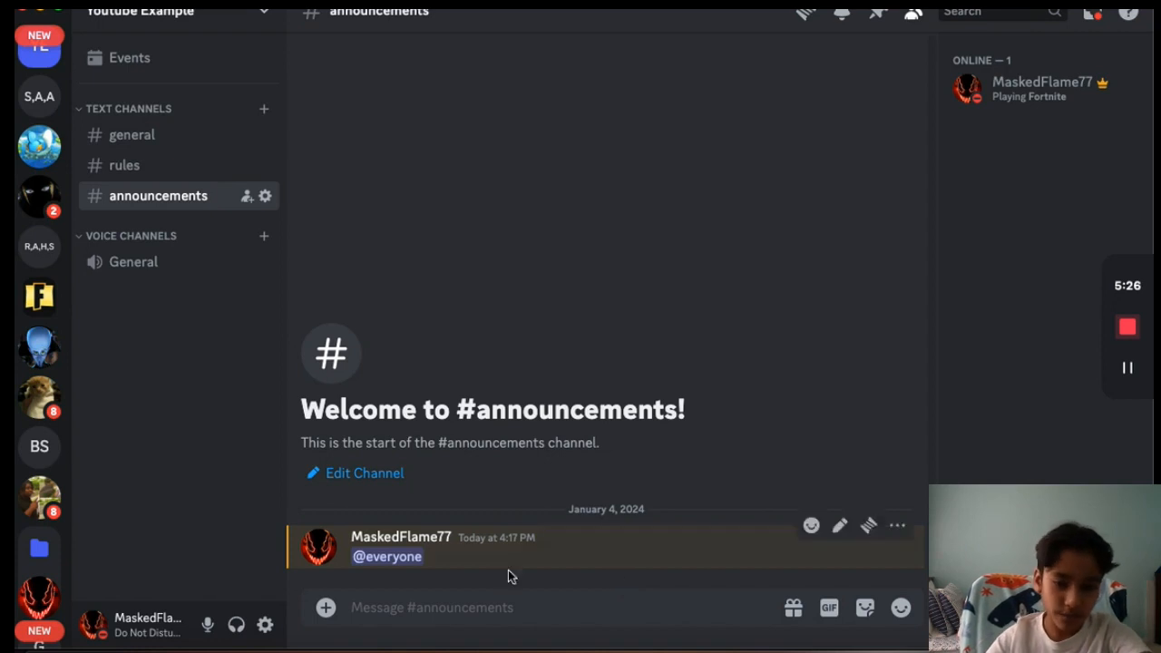
text(r ge h r h rd)
key(Return)
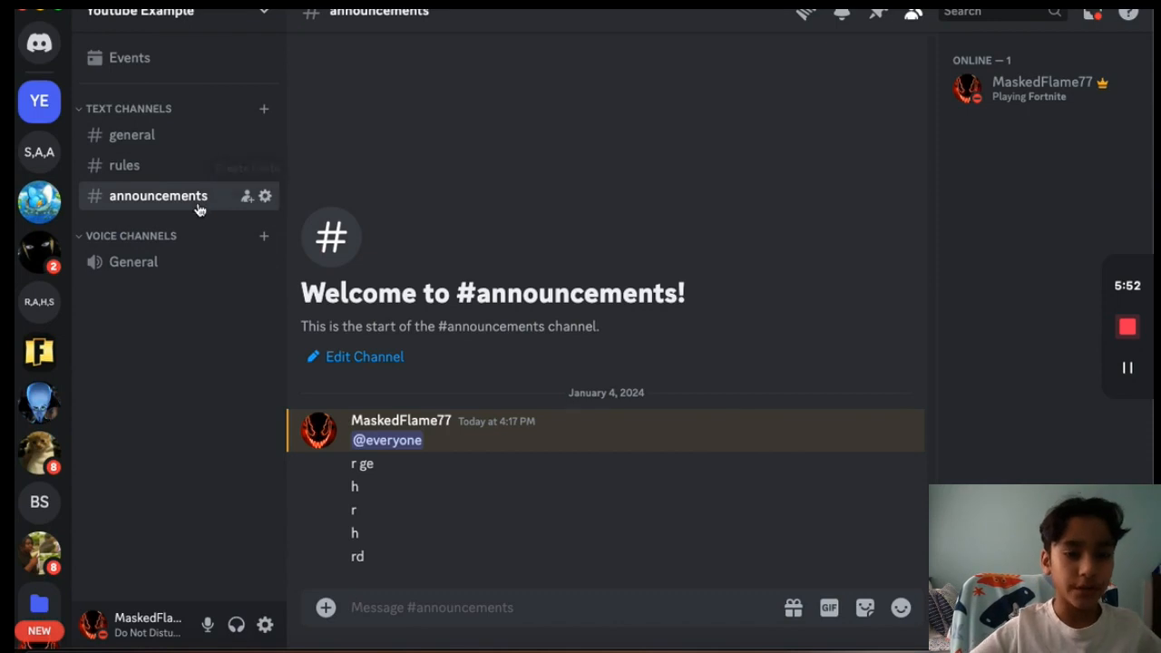
- Delete the announcements channel from the server
click(265, 197)
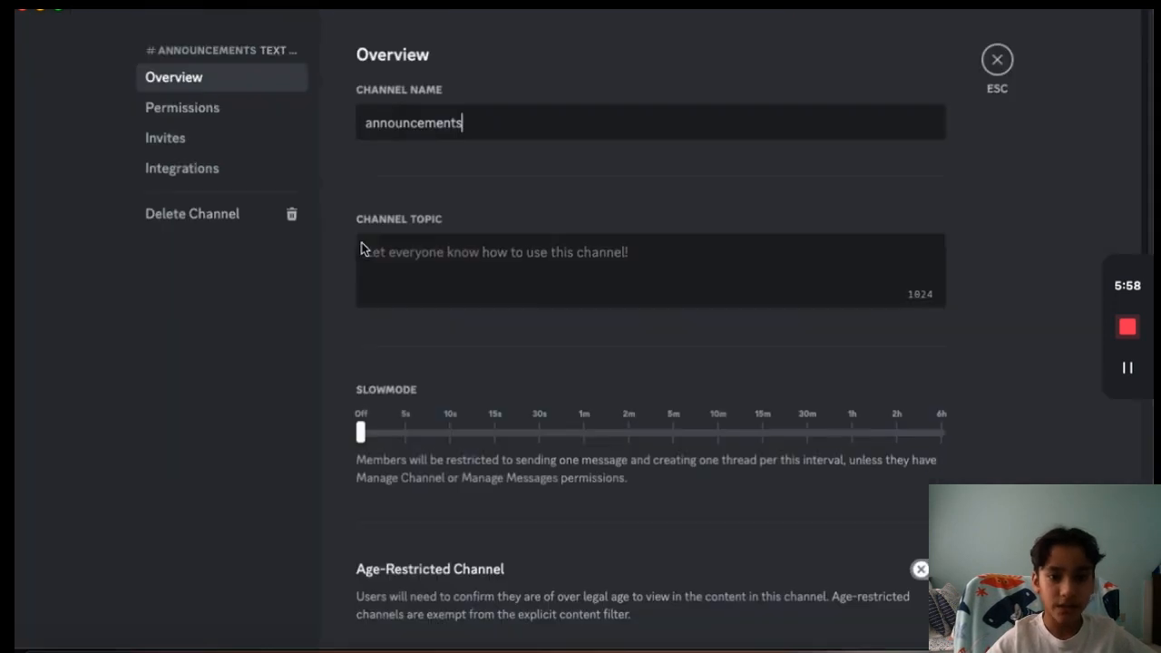
click(182, 224)
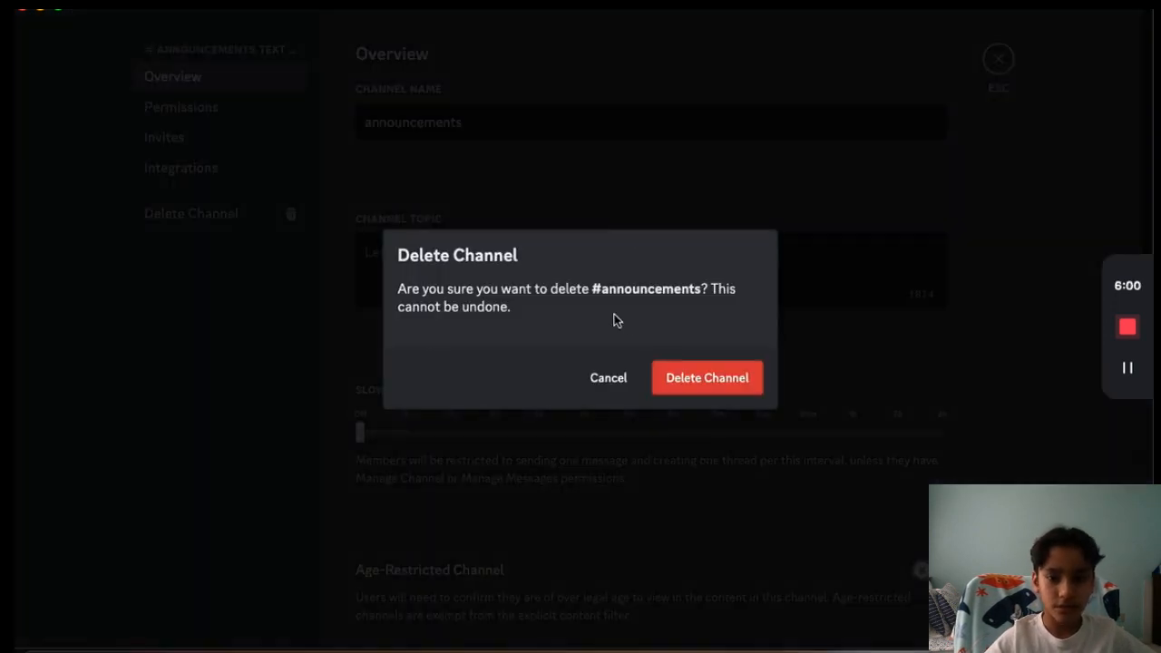
click(723, 389)
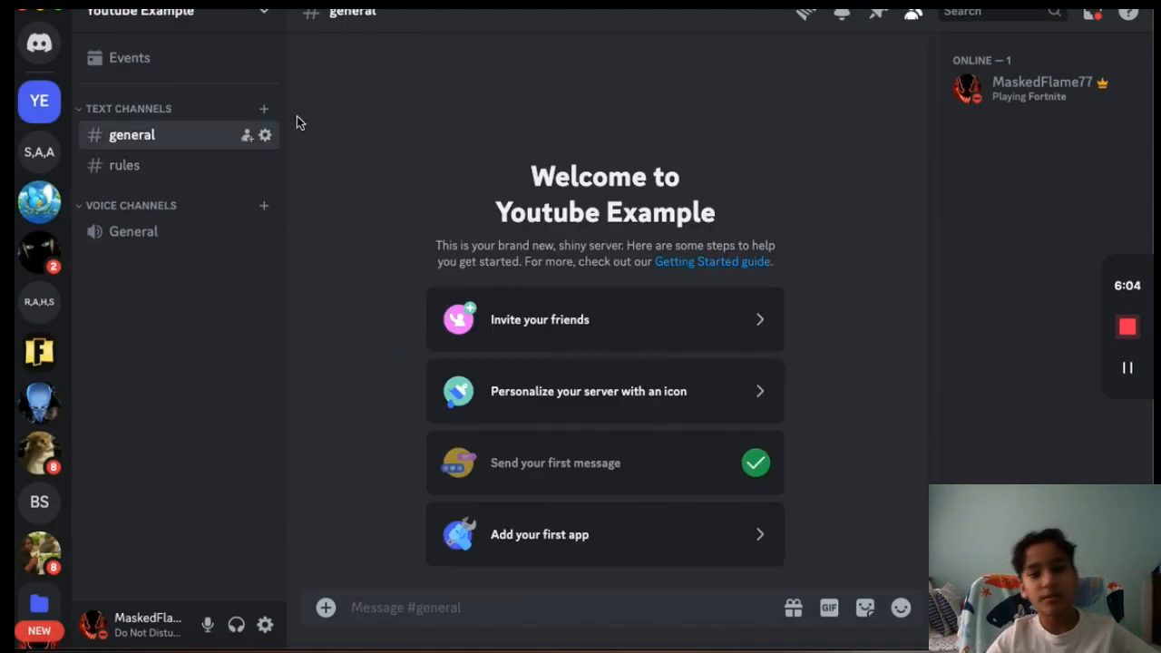
- Create a public text channel named "announcement" in the Text Channels category
click(264, 109)
text(an)
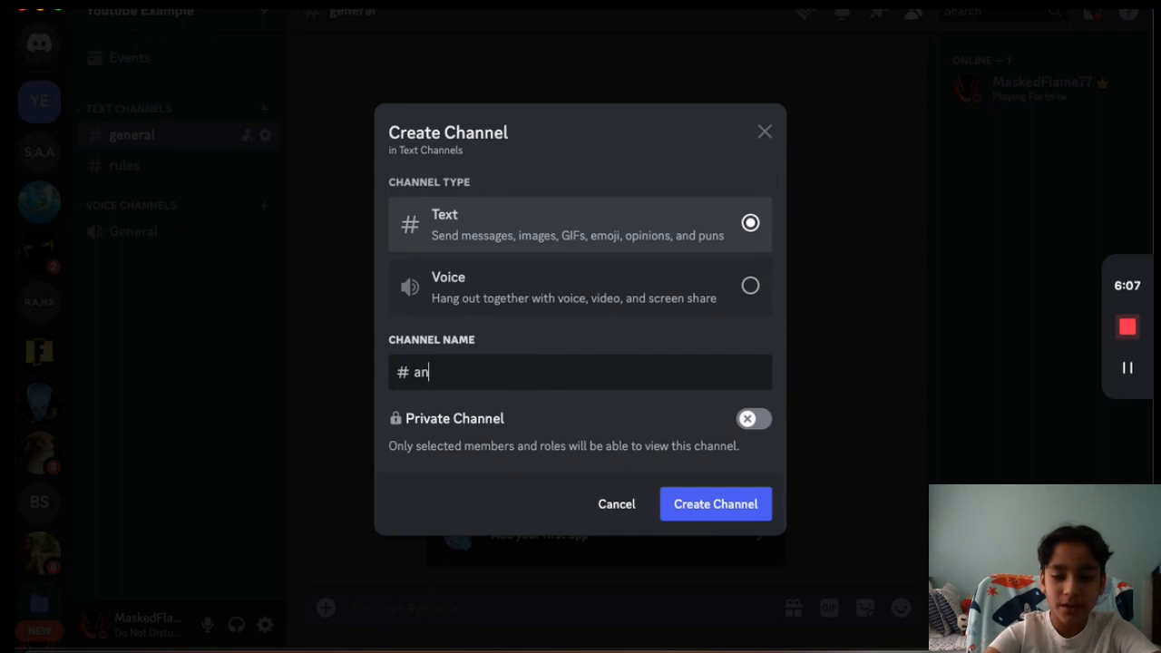
text(noiuncement)
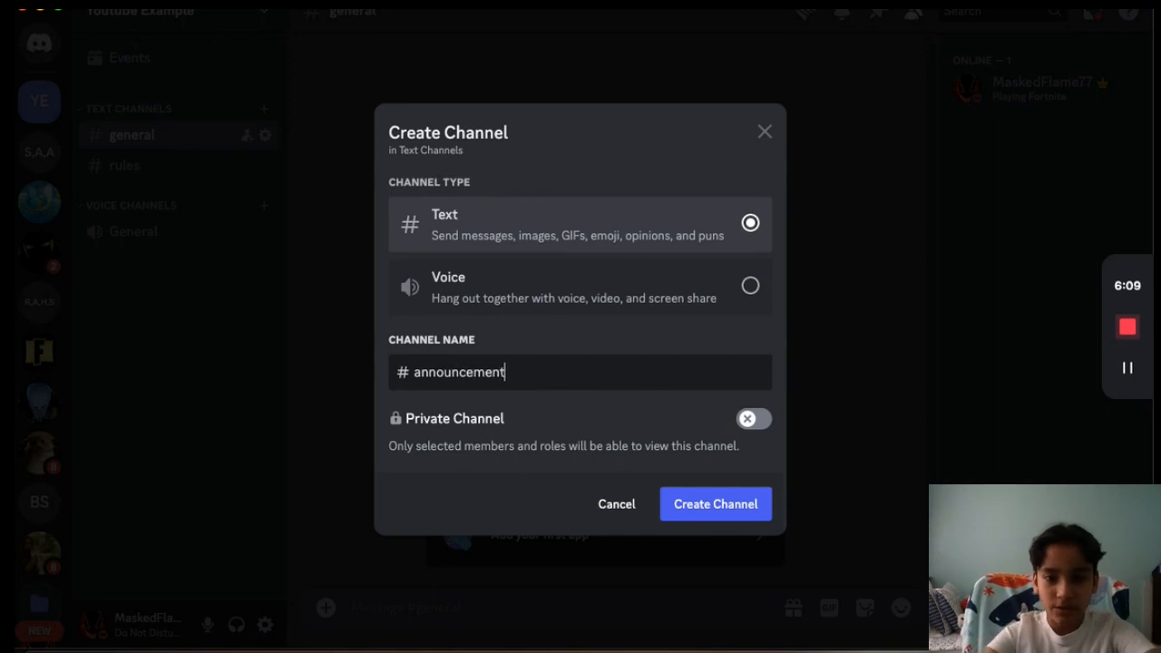
key(Return)
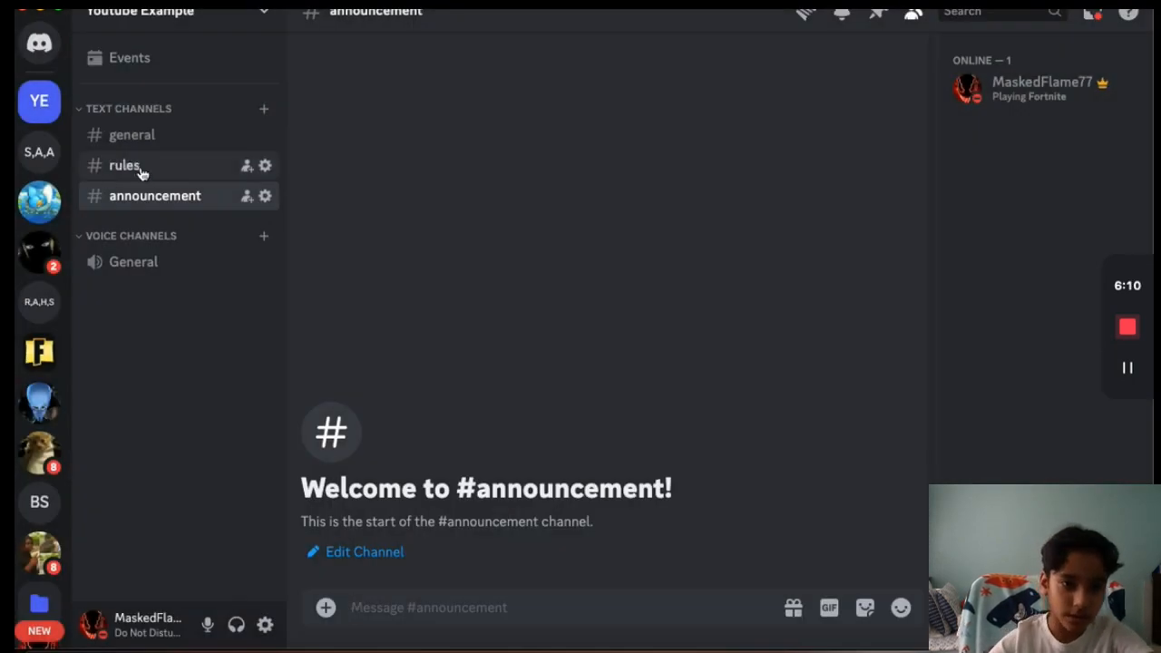
- Create a public category named "Important Channels" in the server
click(220, 13)
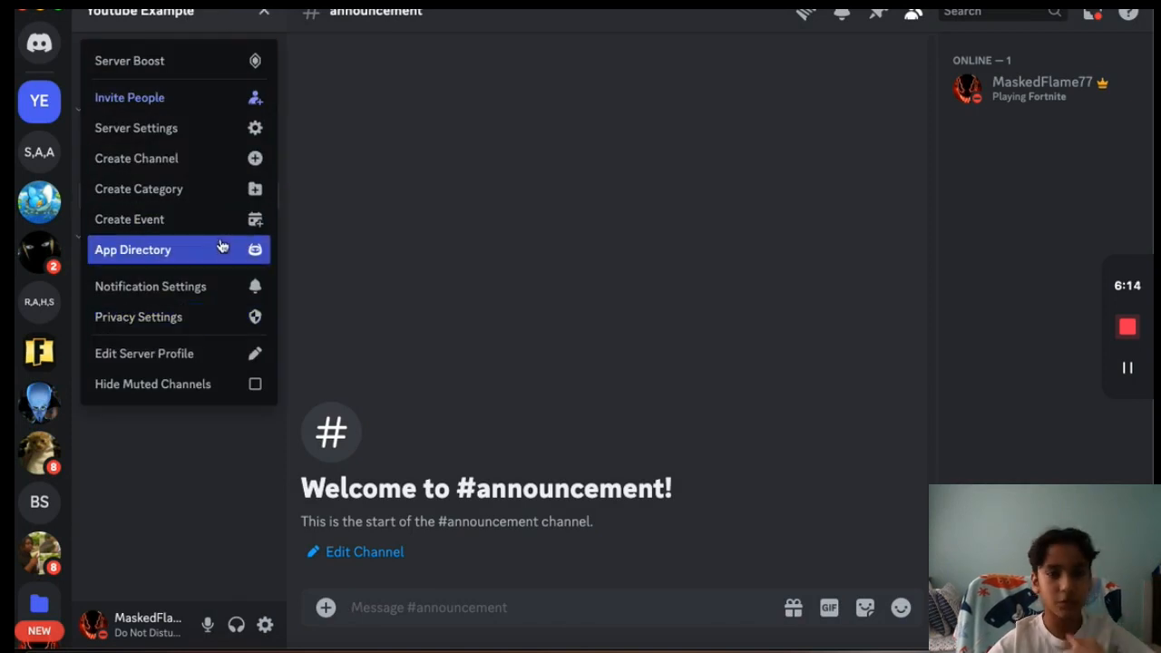
click(141, 189)
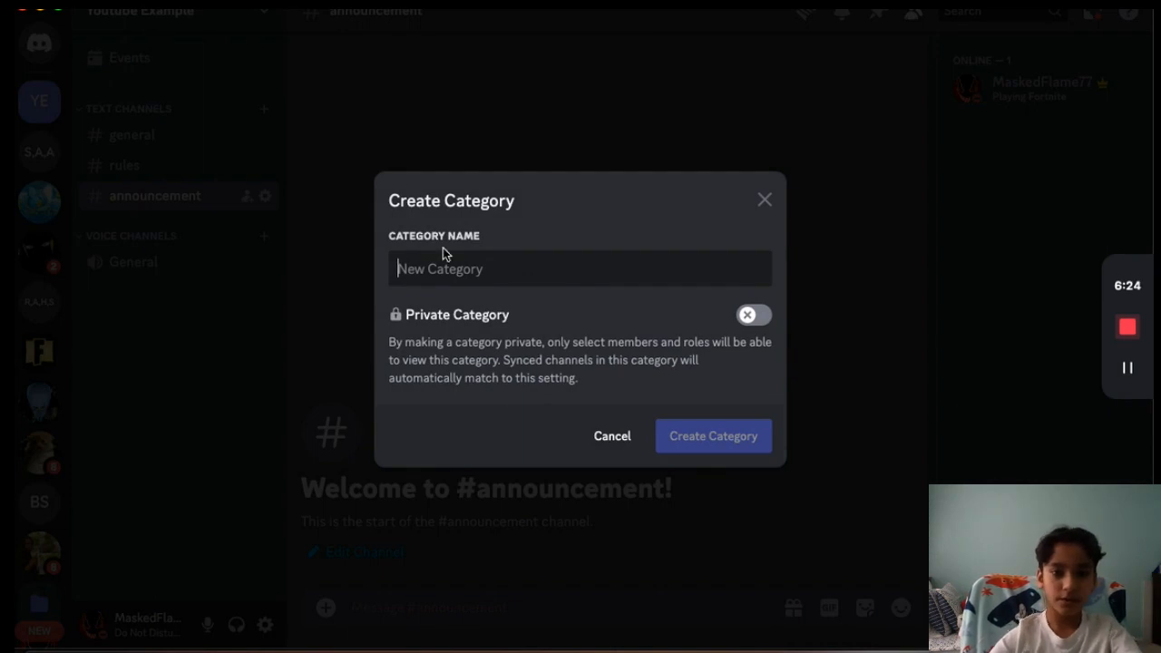
text(Important Channels)
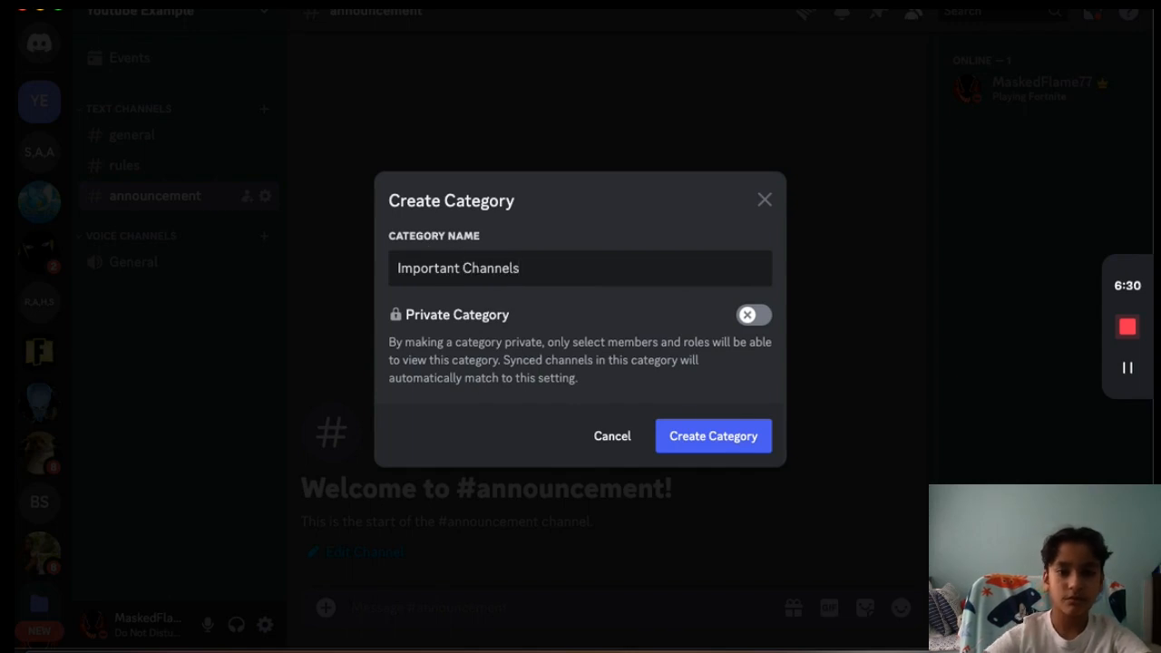
click(715, 437)
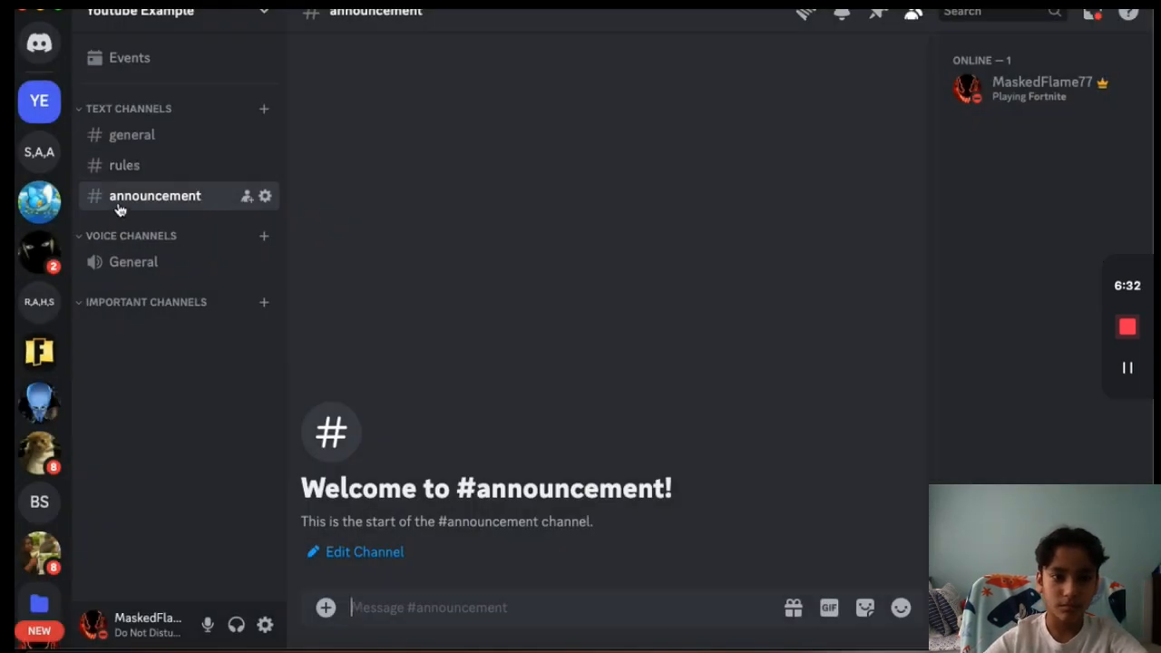
- Move the Important Channels category above Text Channels and place the announcement and rules channels inside it, announcement first
drag(114, 303, 120, 110)
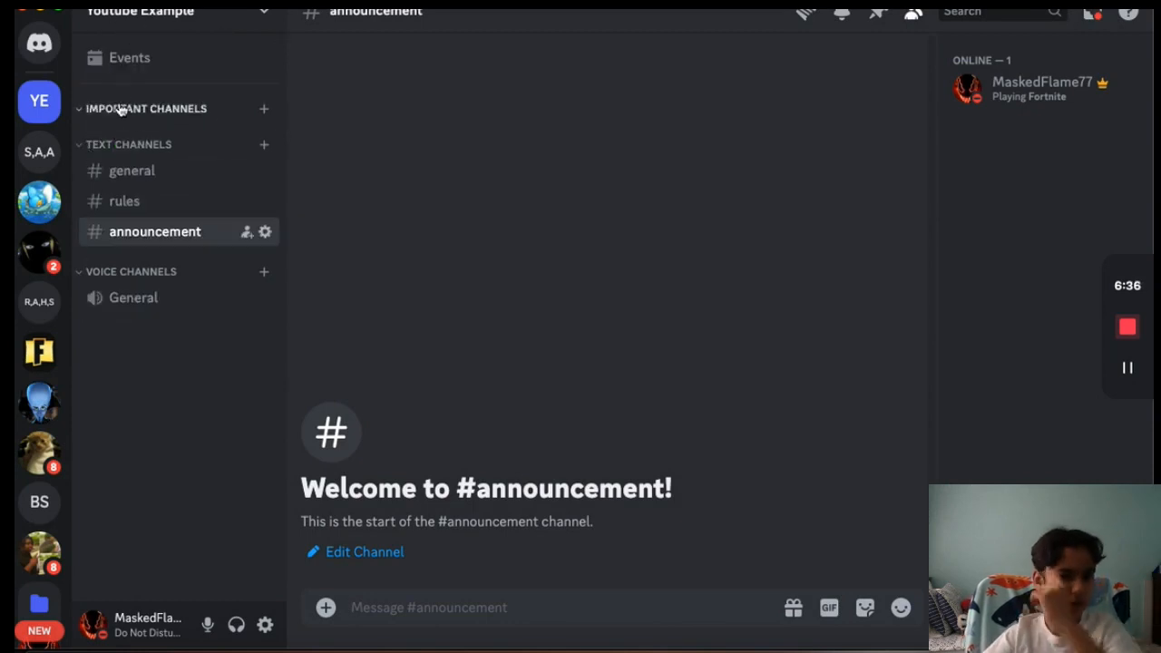
click(143, 242)
drag(142, 242, 138, 136)
drag(140, 236, 138, 152)
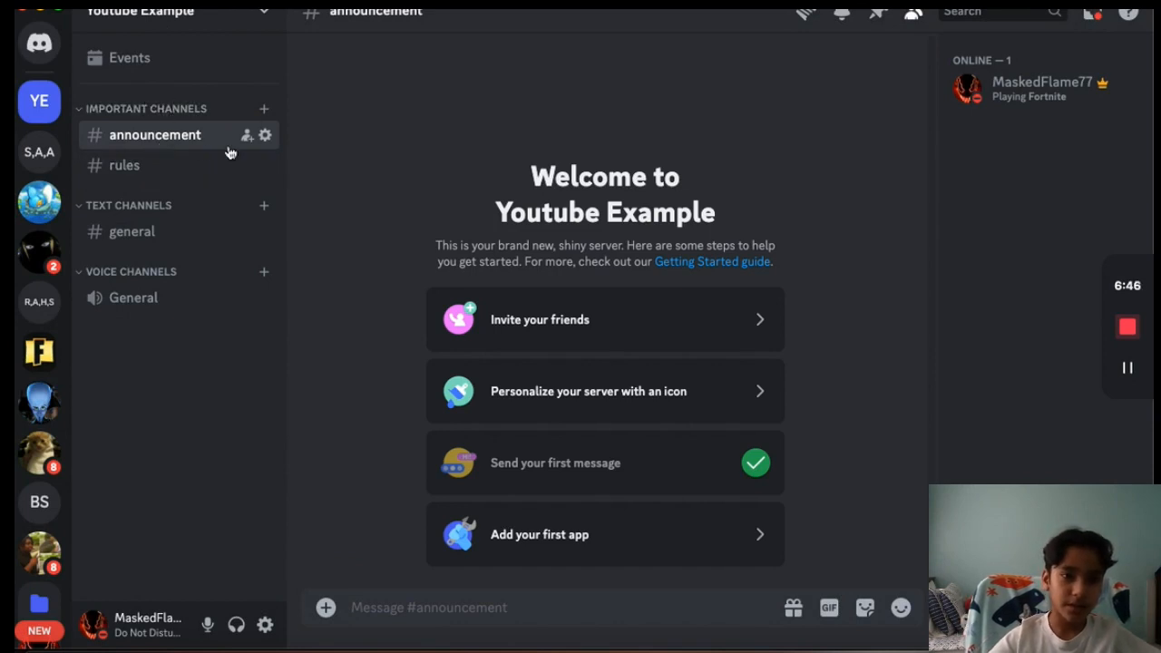
right_click(119, 106)
click(312, 134)
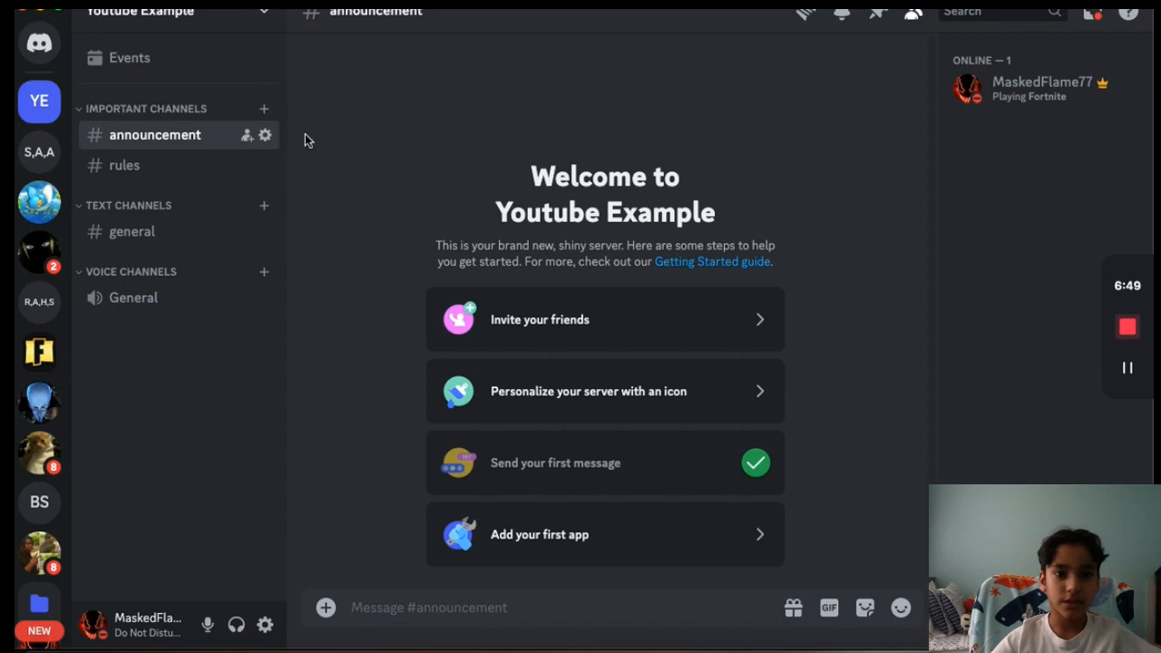
click(88, 109)
click(88, 109)
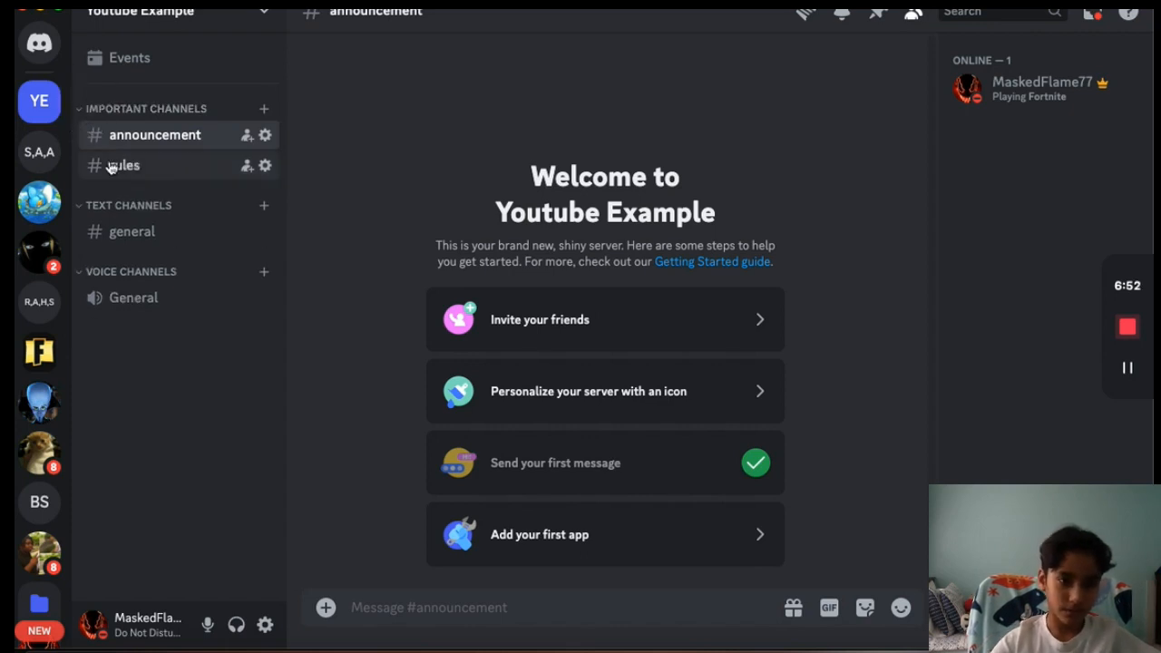
click(265, 135)
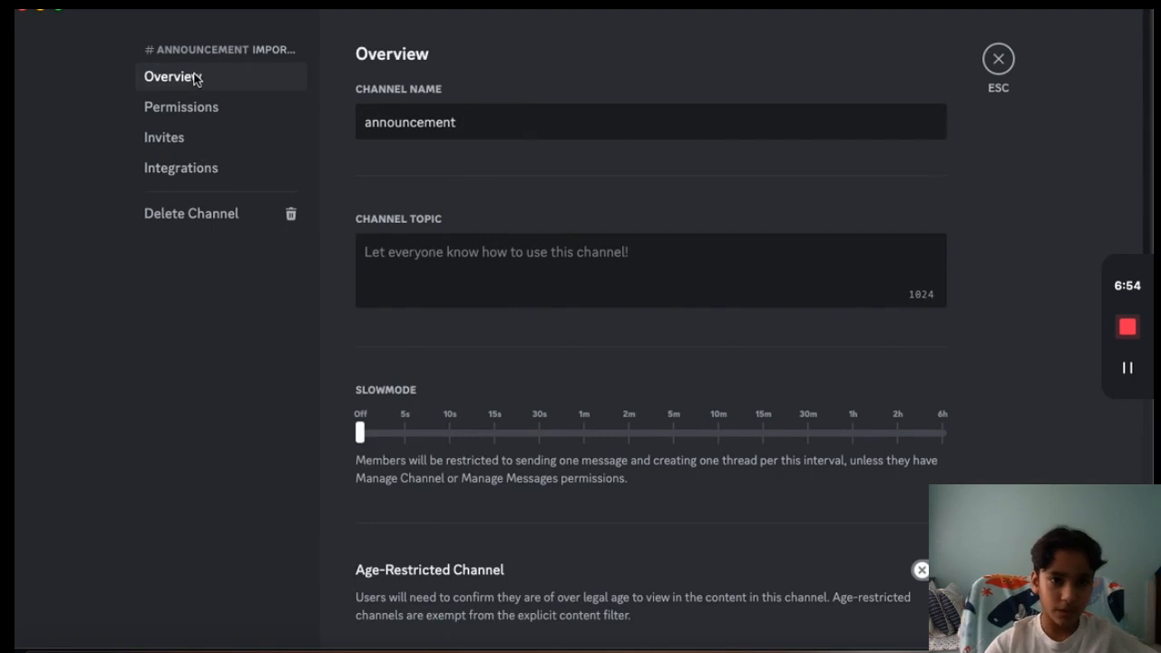
click(199, 107)
click(919, 410)
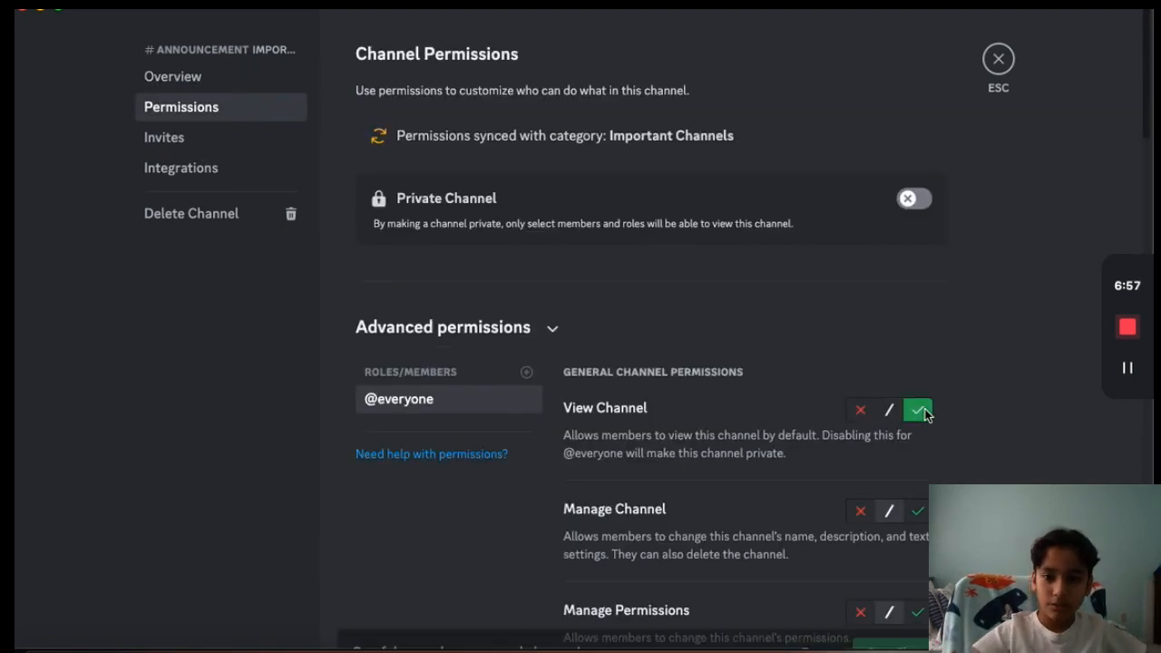
scroll(927, 416, down, 10)
scroll(927, 416, down, 4)
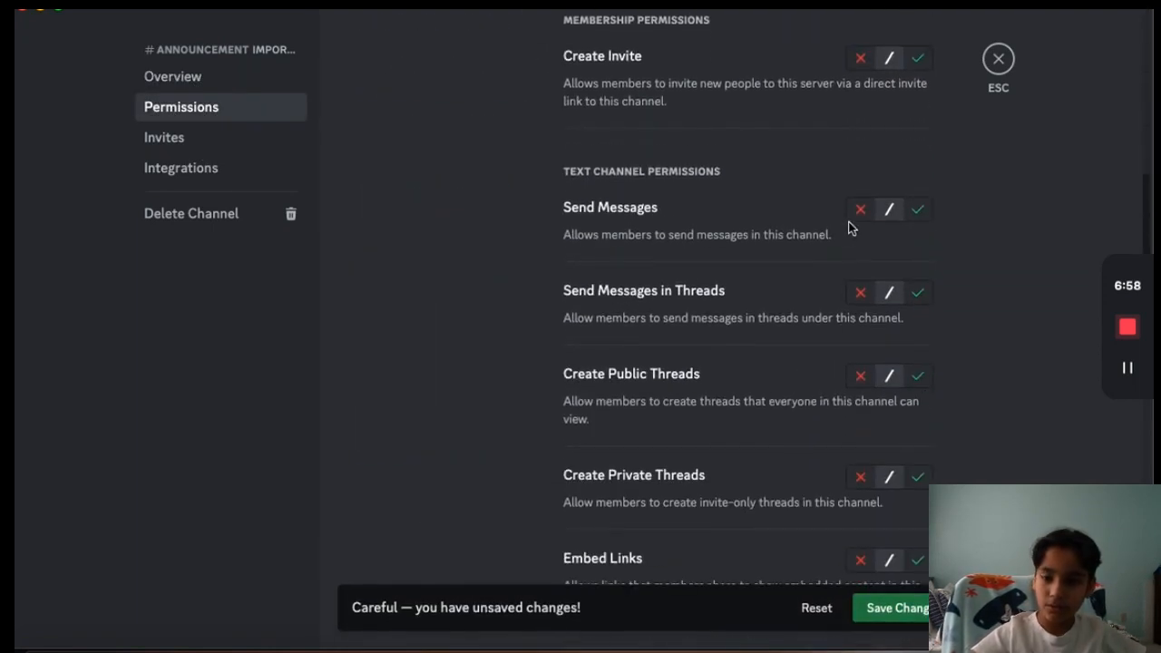
click(859, 209)
click(860, 293)
click(863, 376)
click(859, 473)
scroll(859, 475, down, 12)
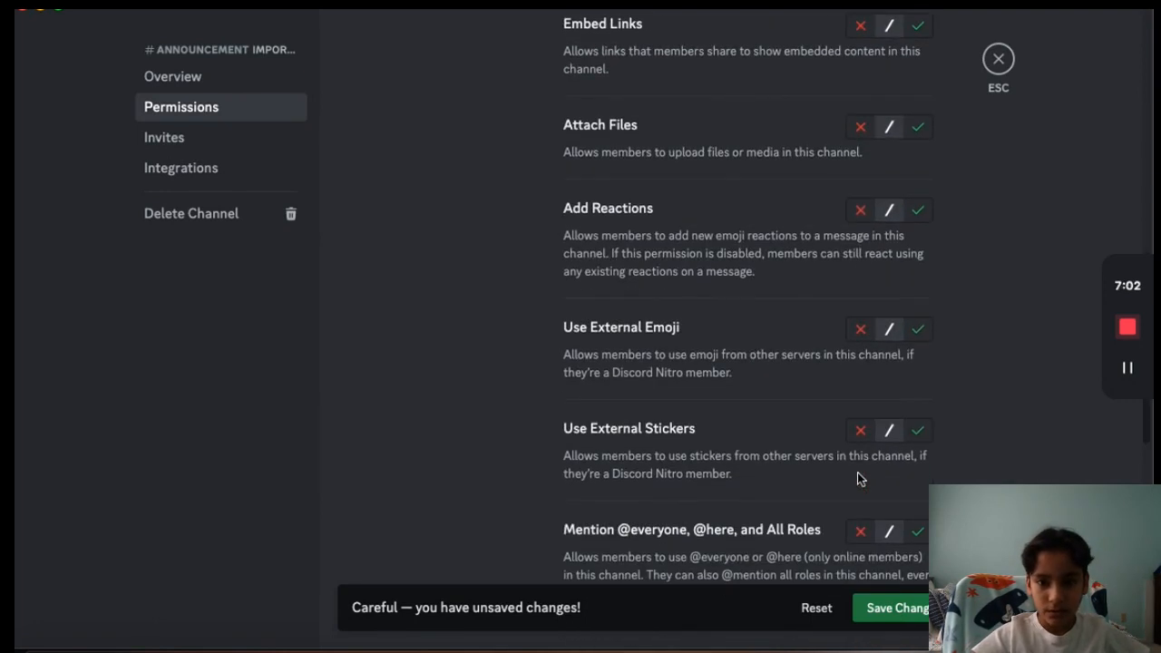
click(905, 222)
click(918, 210)
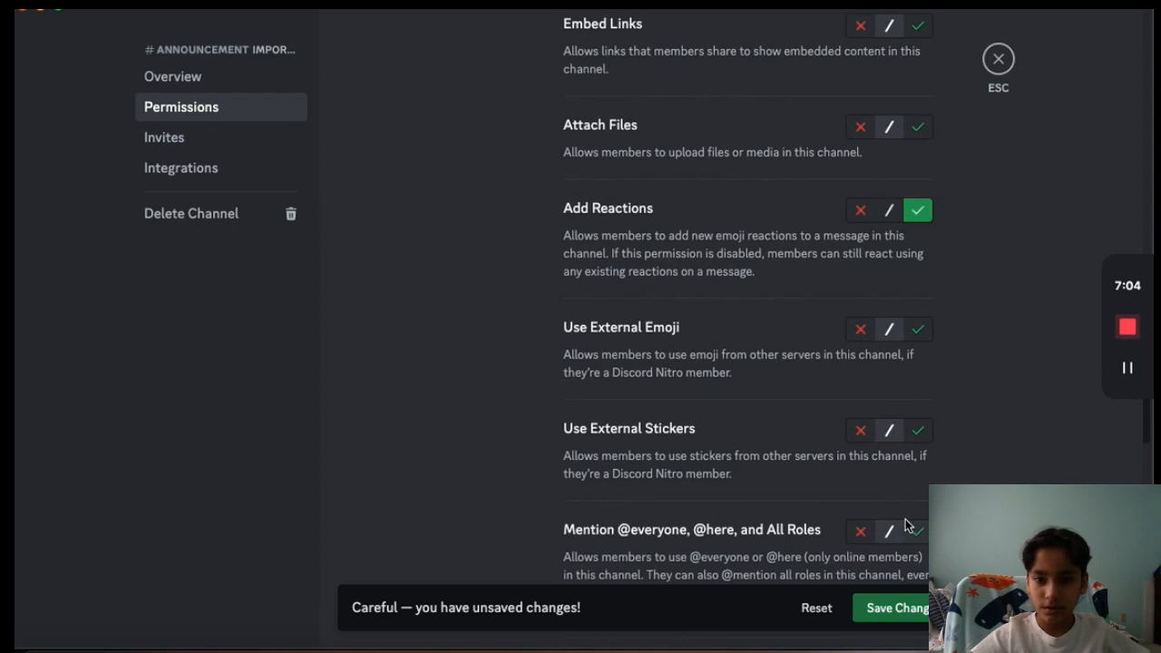
scroll(905, 521, down, 4)
click(861, 344)
scroll(862, 407, down, 1)
scroll(862, 407, down, 3)
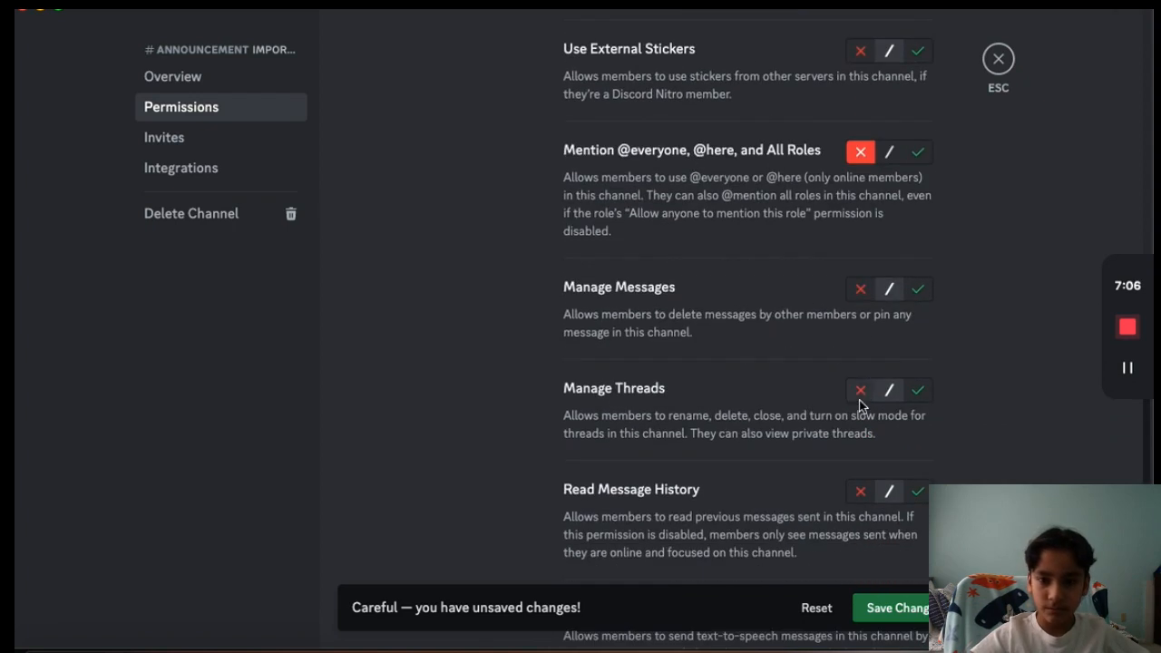
click(861, 289)
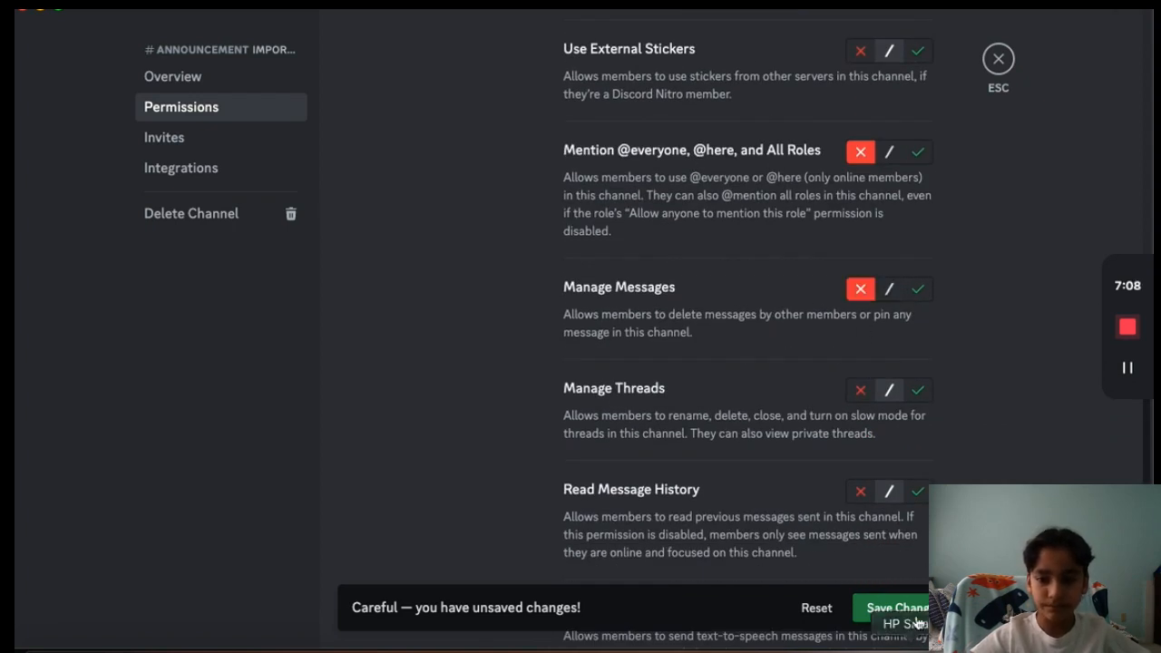
scroll(866, 510, down, 8)
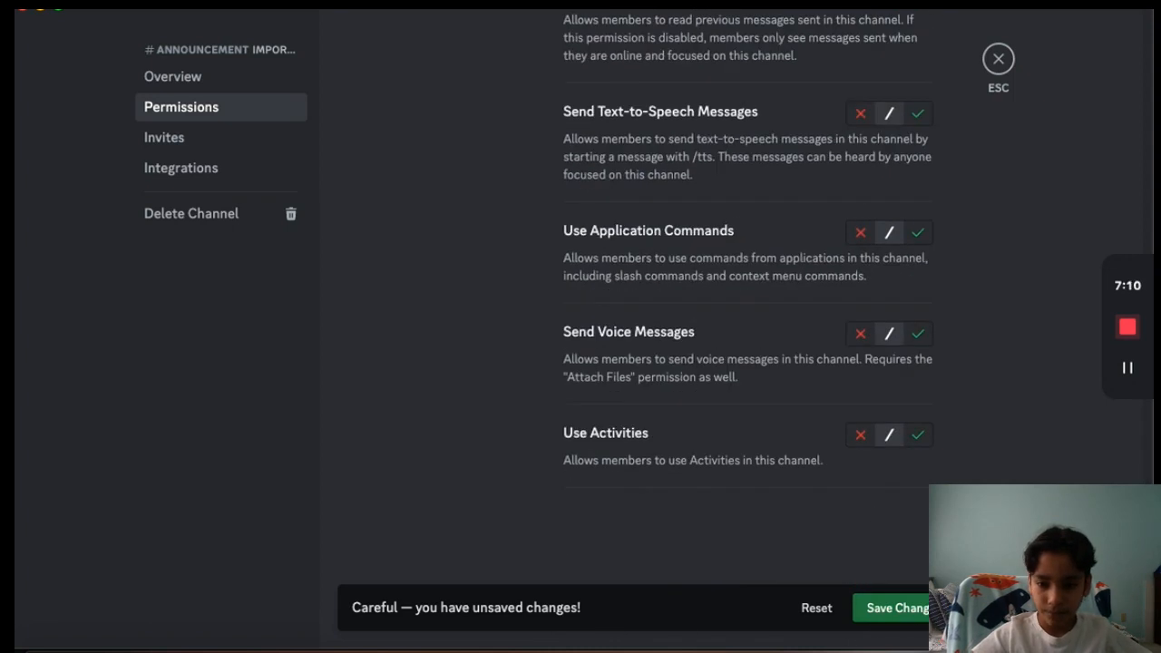
click(896, 606)
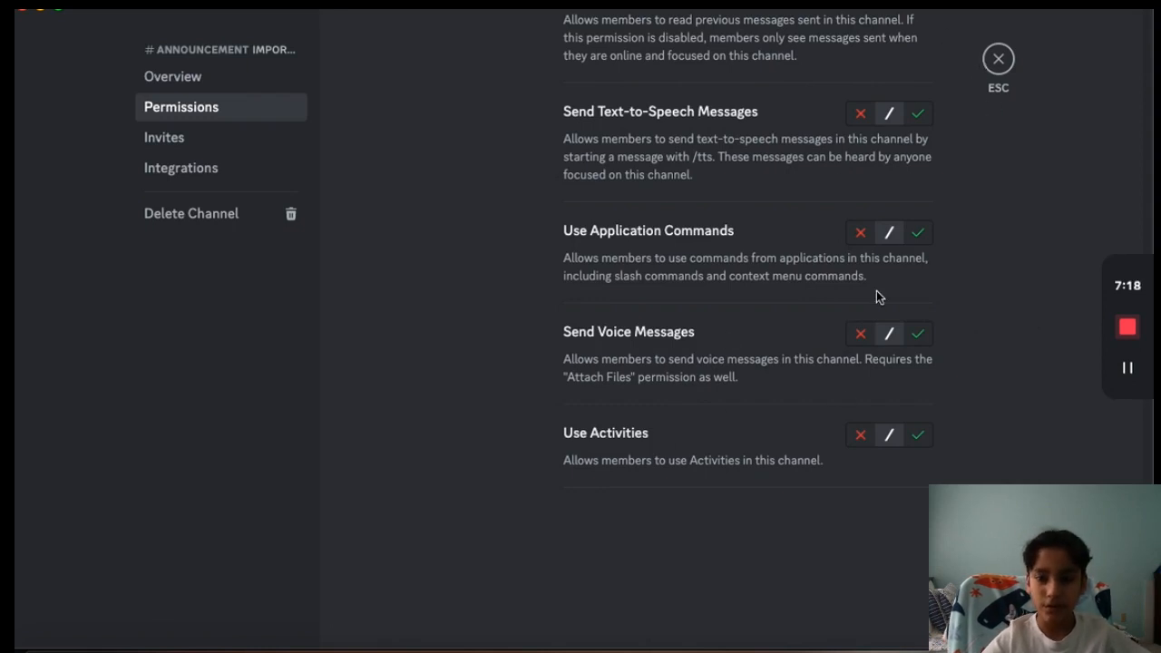
click(861, 333)
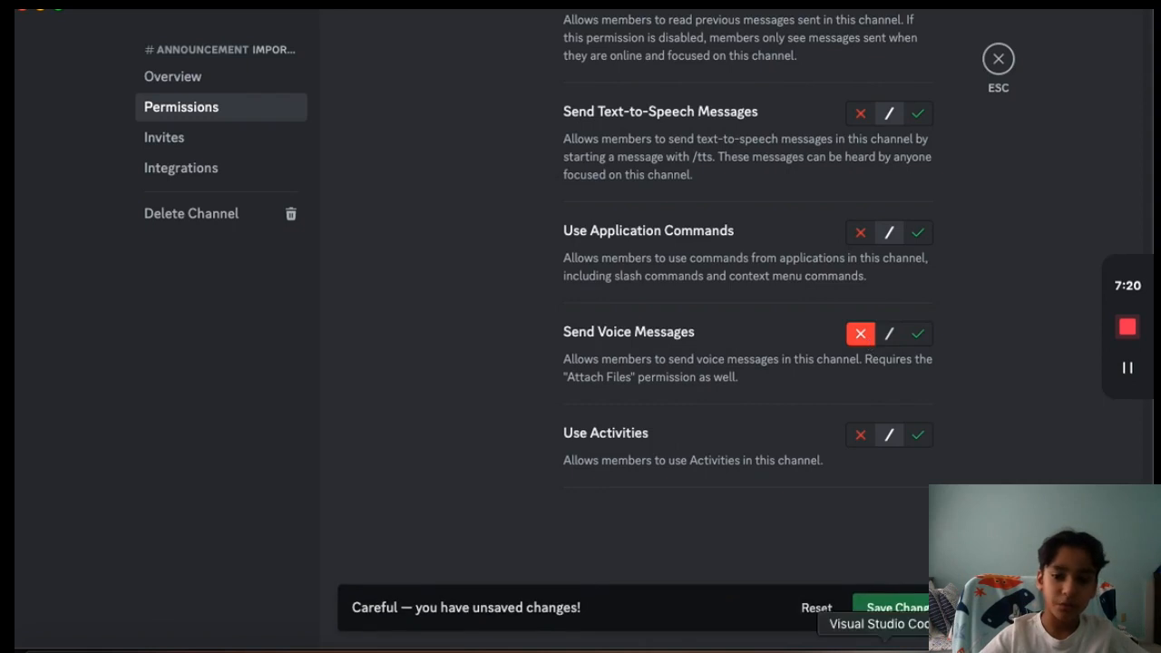
click(893, 608)
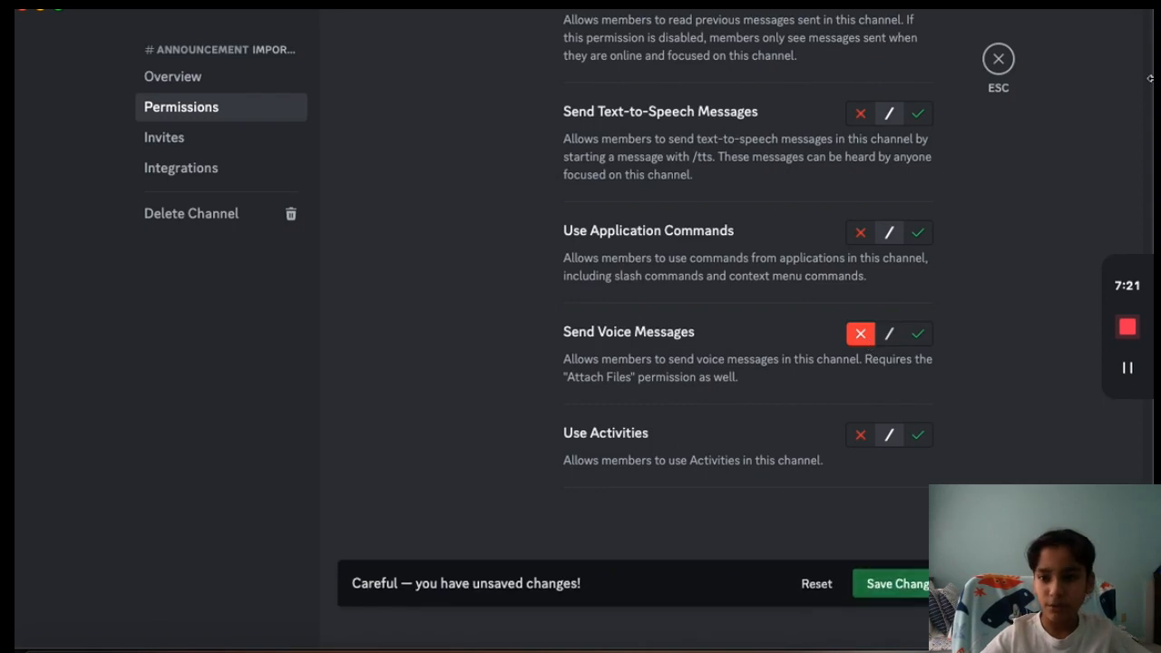
click(999, 58)
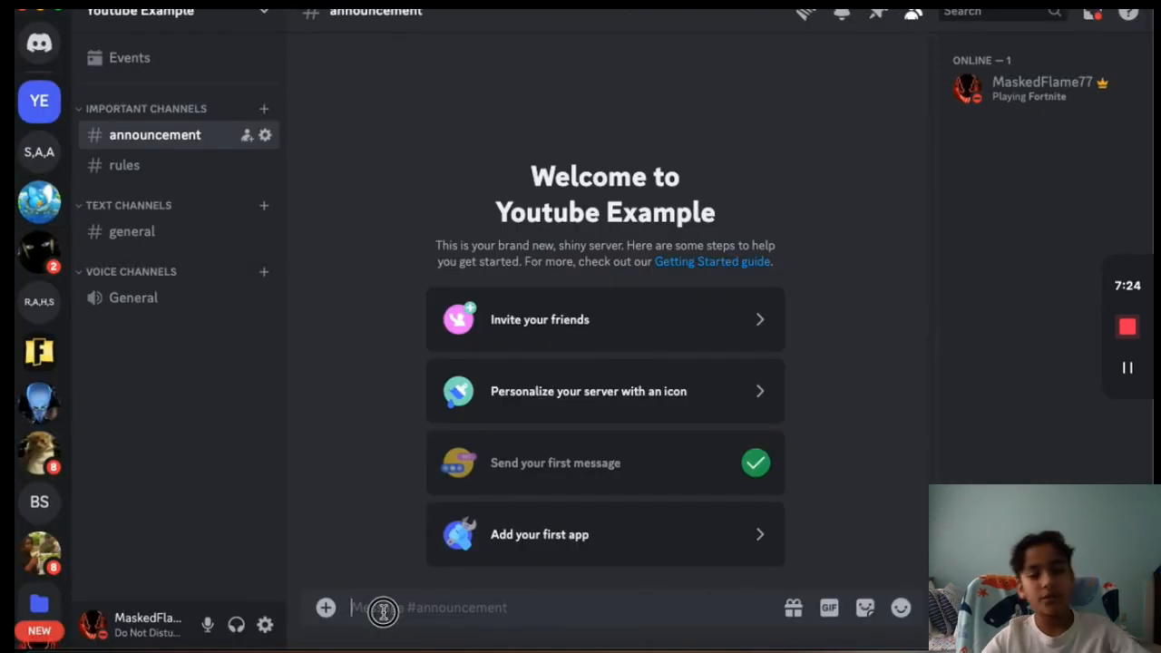
text(@eve)
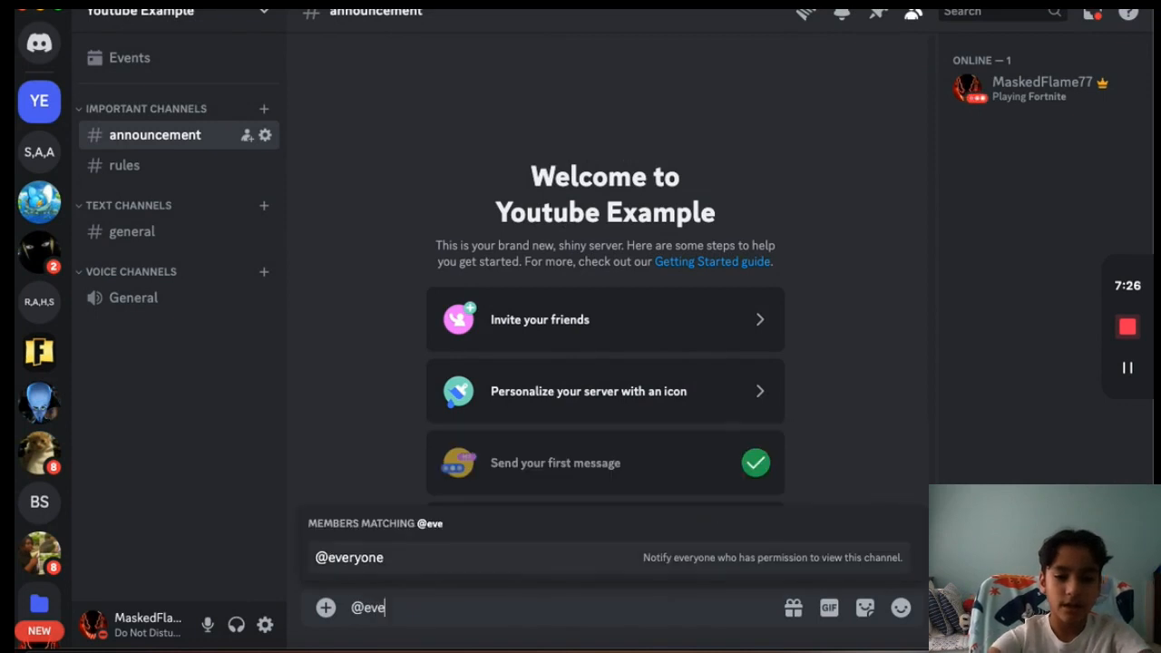
text(ryon)
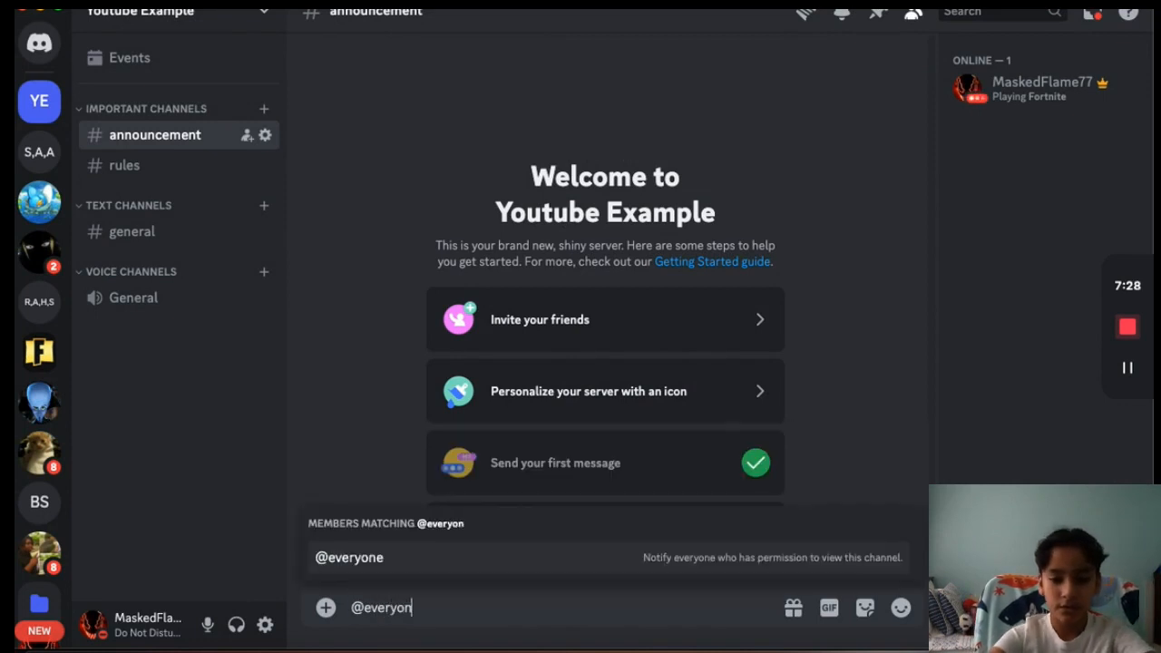
key(Return)
key(Return)
text(jreijhr t)
key(Return)
text(hfg)
key(Return)
text(bdfg)
key(Return)
text(nbfd)
key(Return)
text(nhd)
key(Return)
text(fn)
key(Return)
text(h)
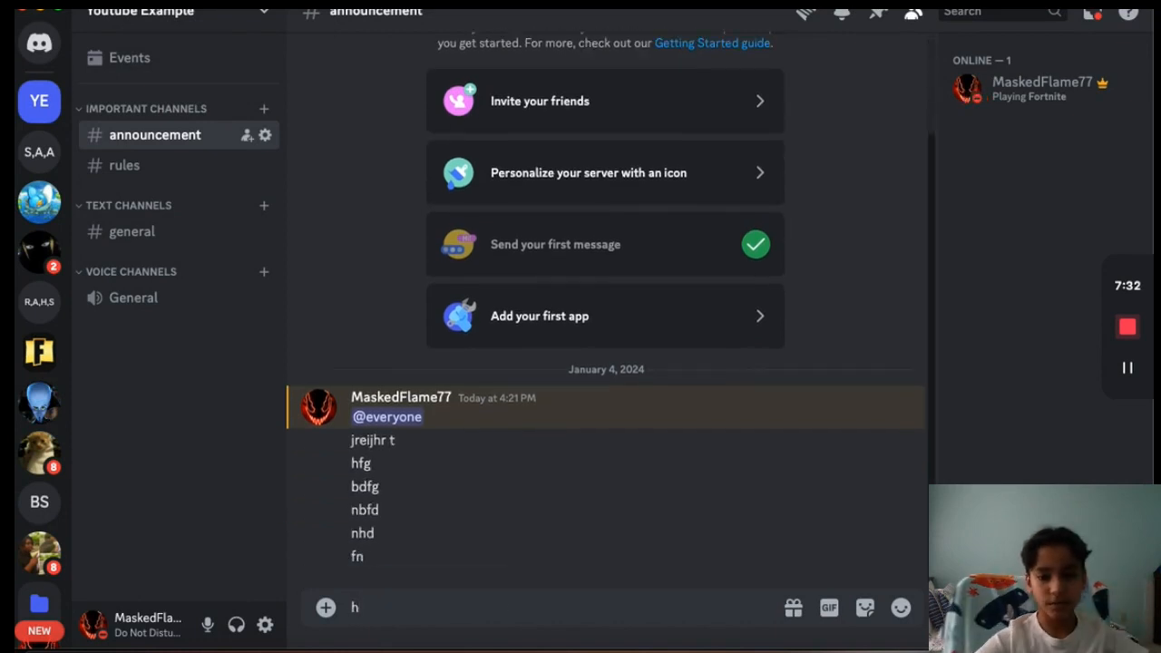
key(Return)
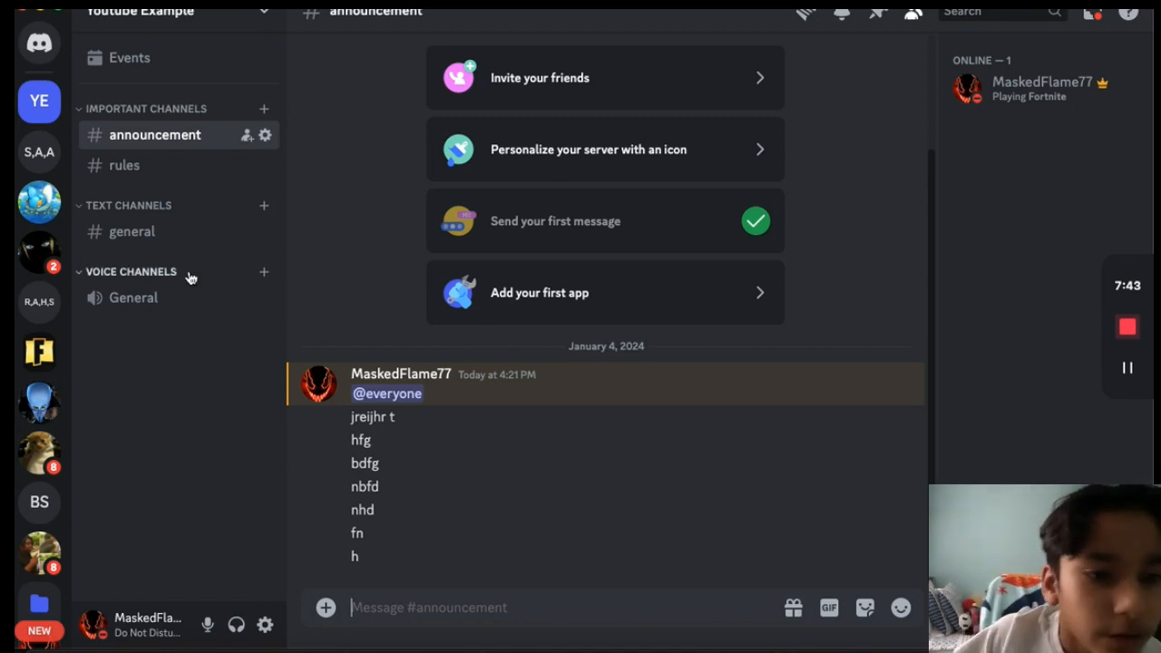
- Create a public voice channel named "Gaming" in the Voice Channels category
click(263, 273)
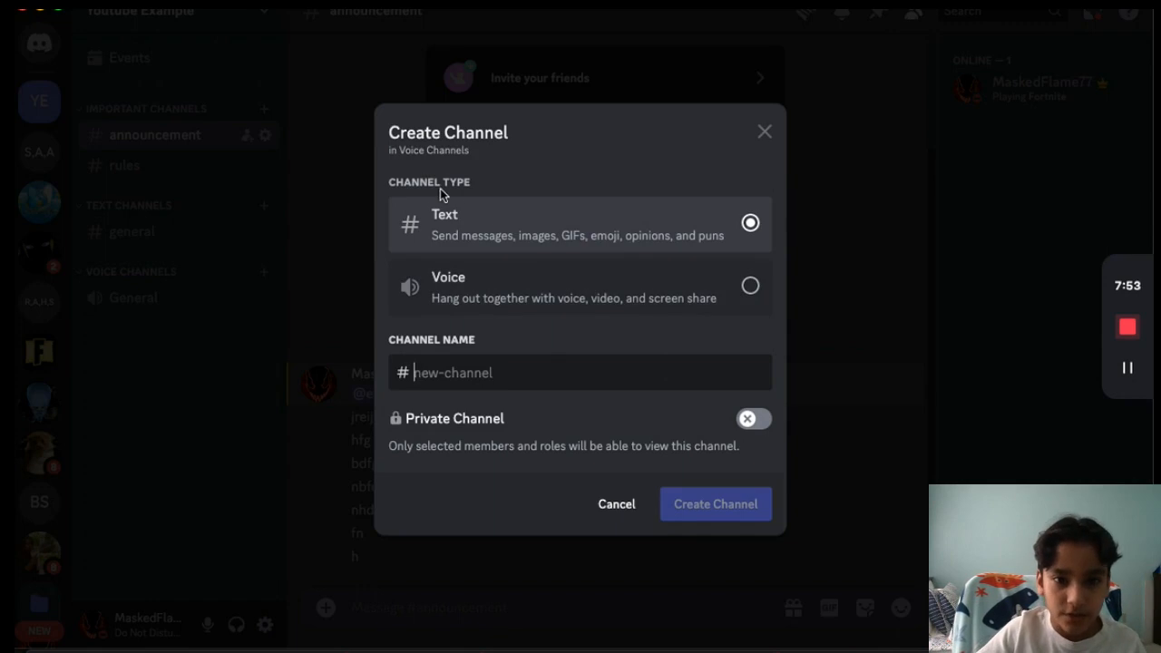
click(666, 284)
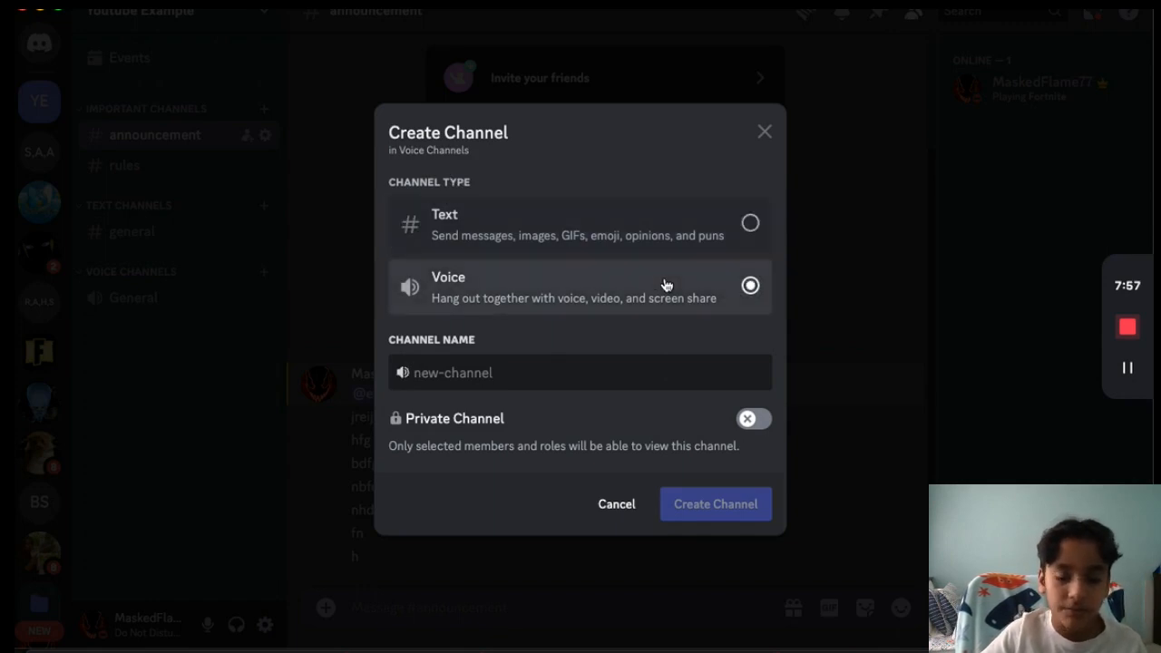
click(434, 277)
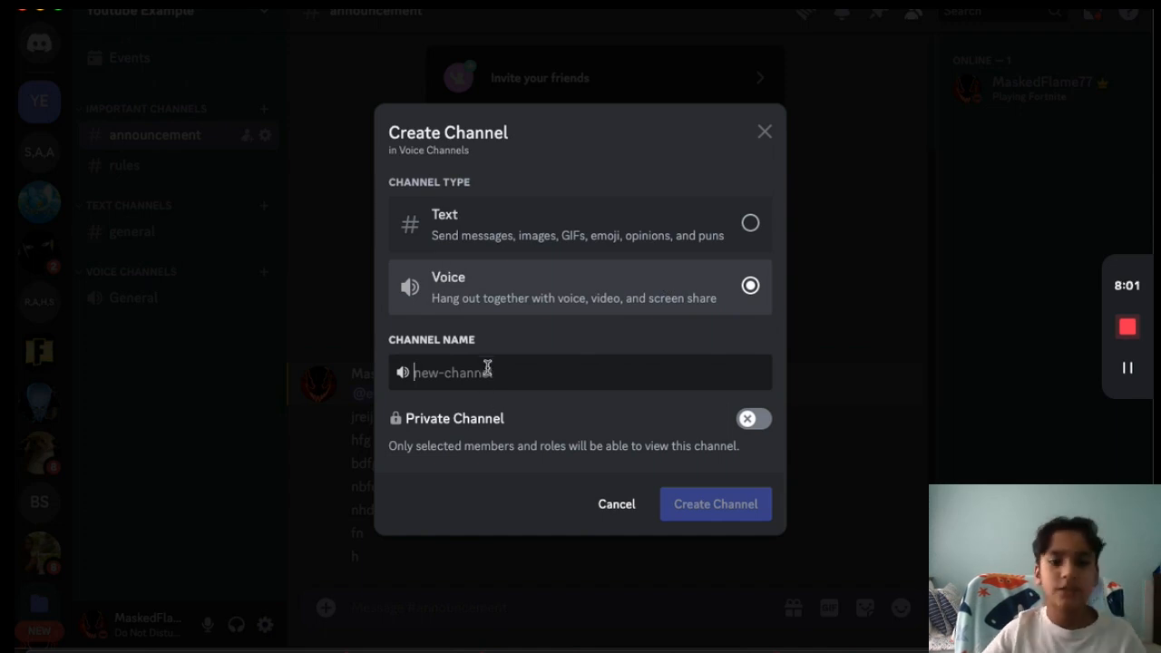
text(Gaming)
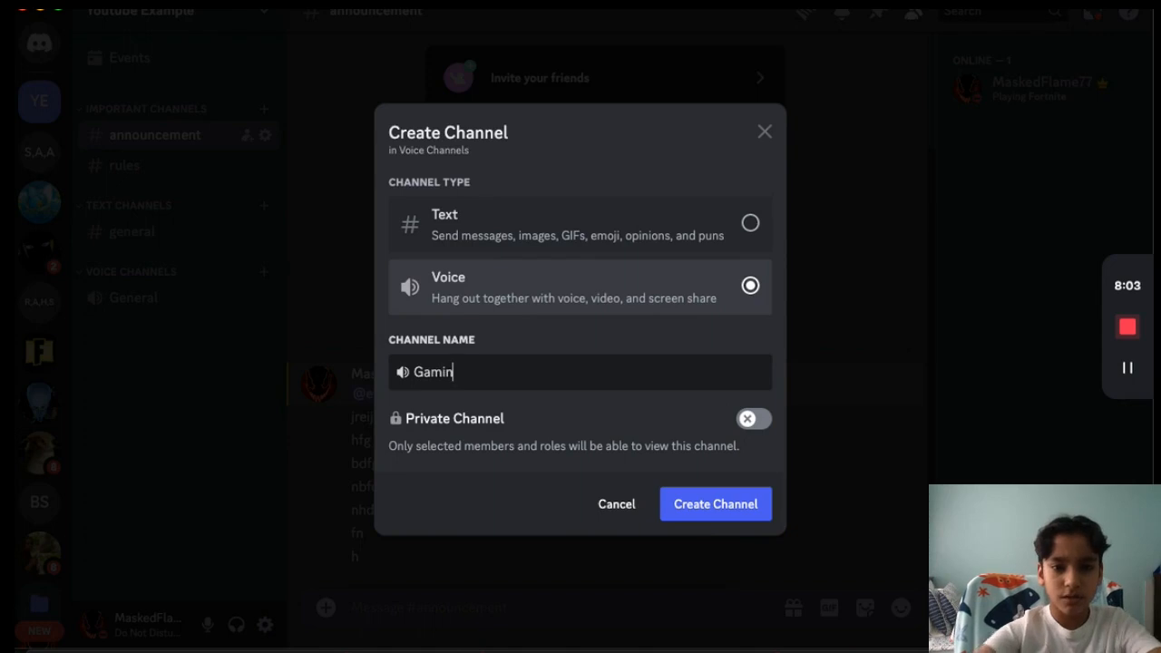
click(744, 514)
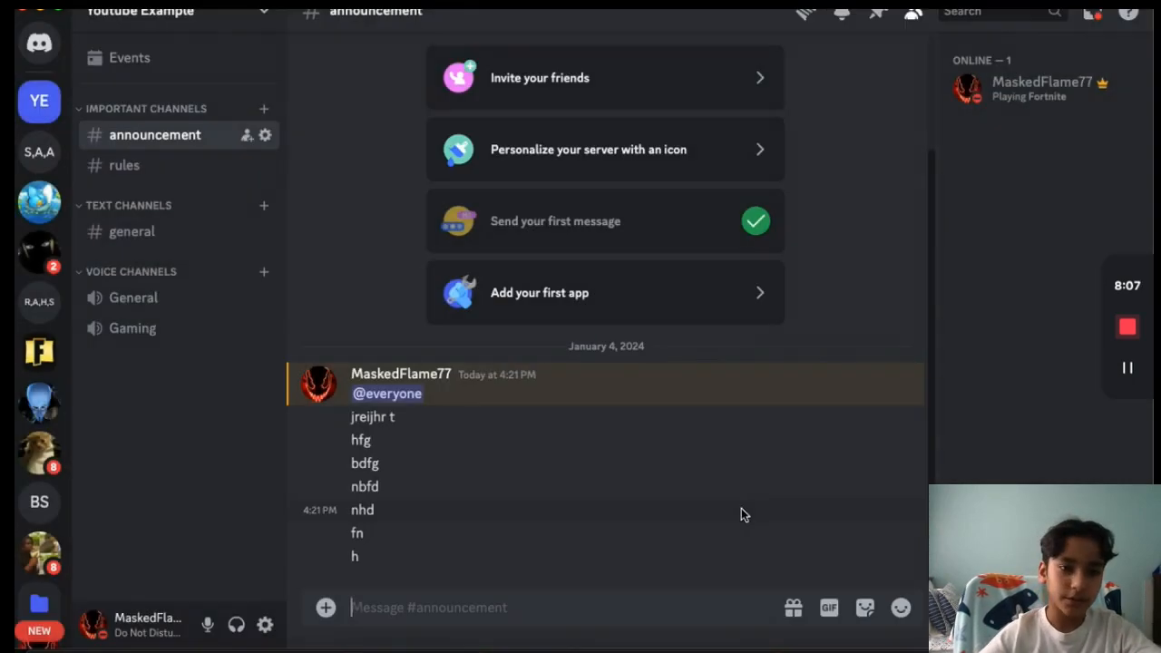
- Create a public voice channel named "Studying" in the Voice Channels category
click(268, 271)
click(456, 291)
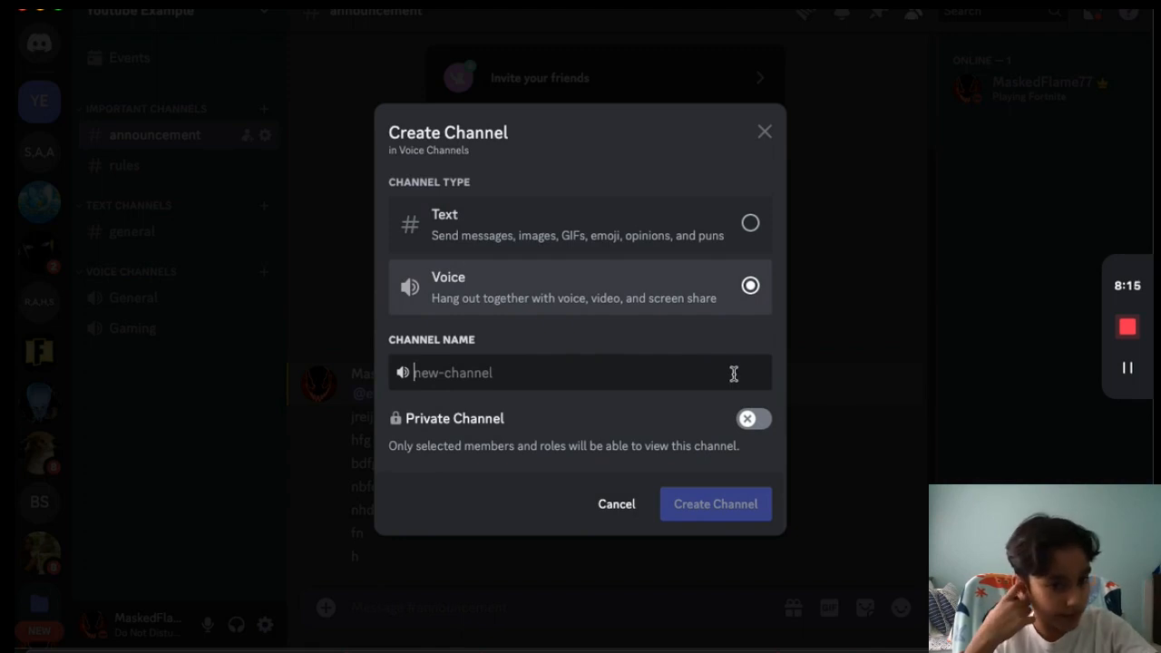
text(S)
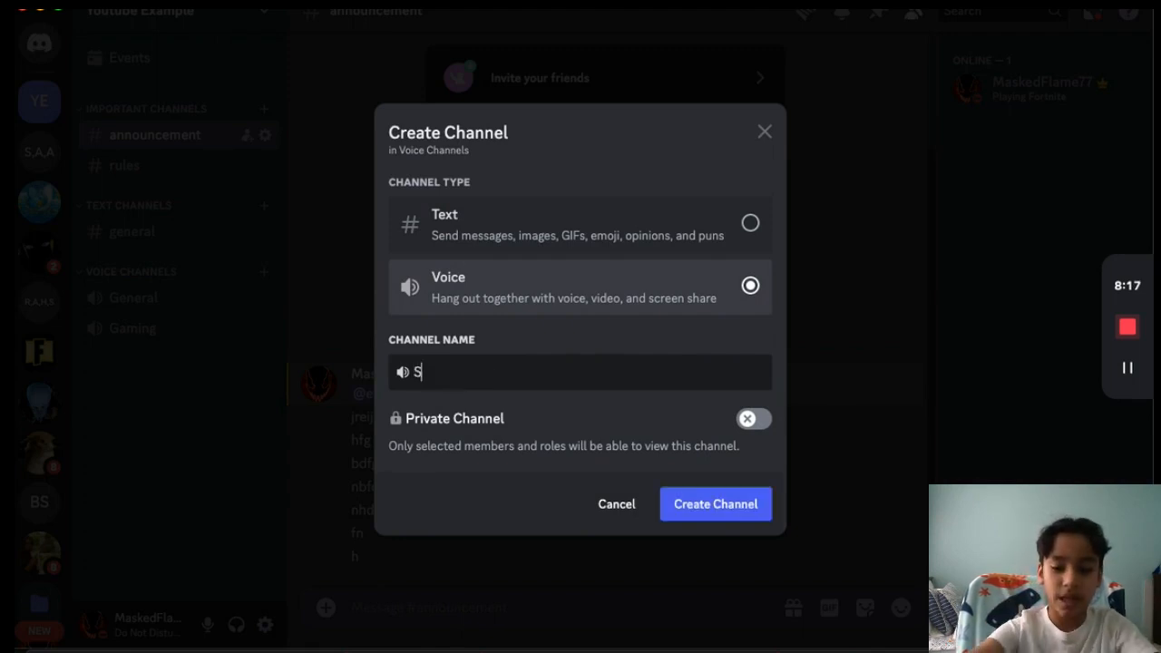
text(tudying)
key(Return)
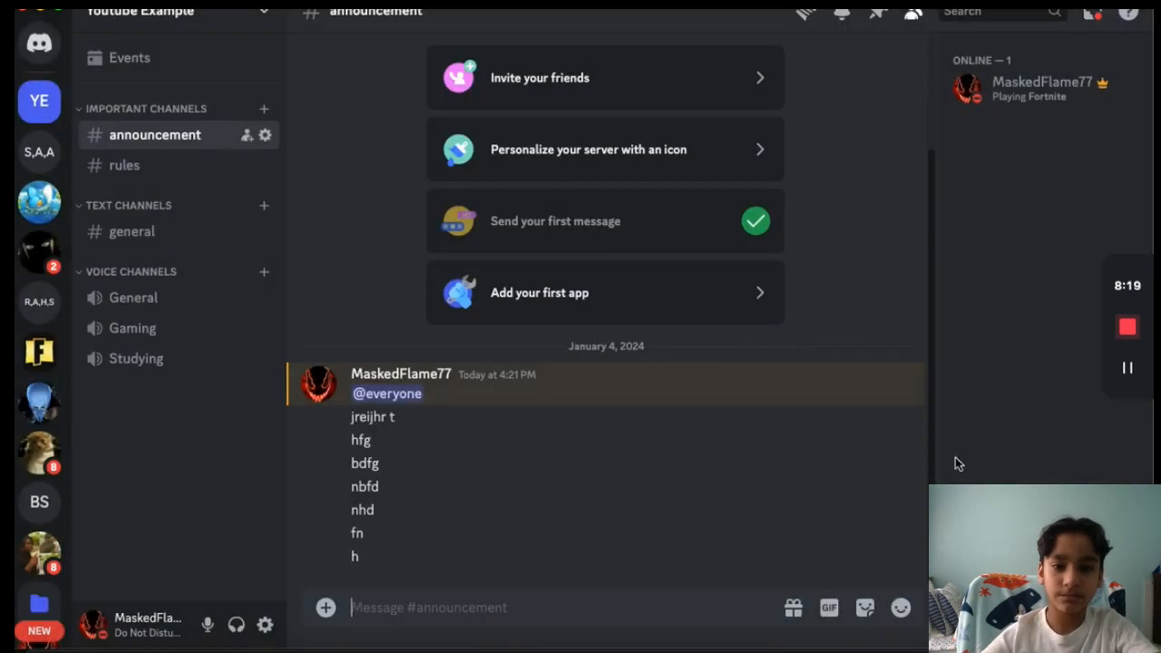
- Create a public voice channel named "Chill" in the Voice Channels category
click(264, 273)
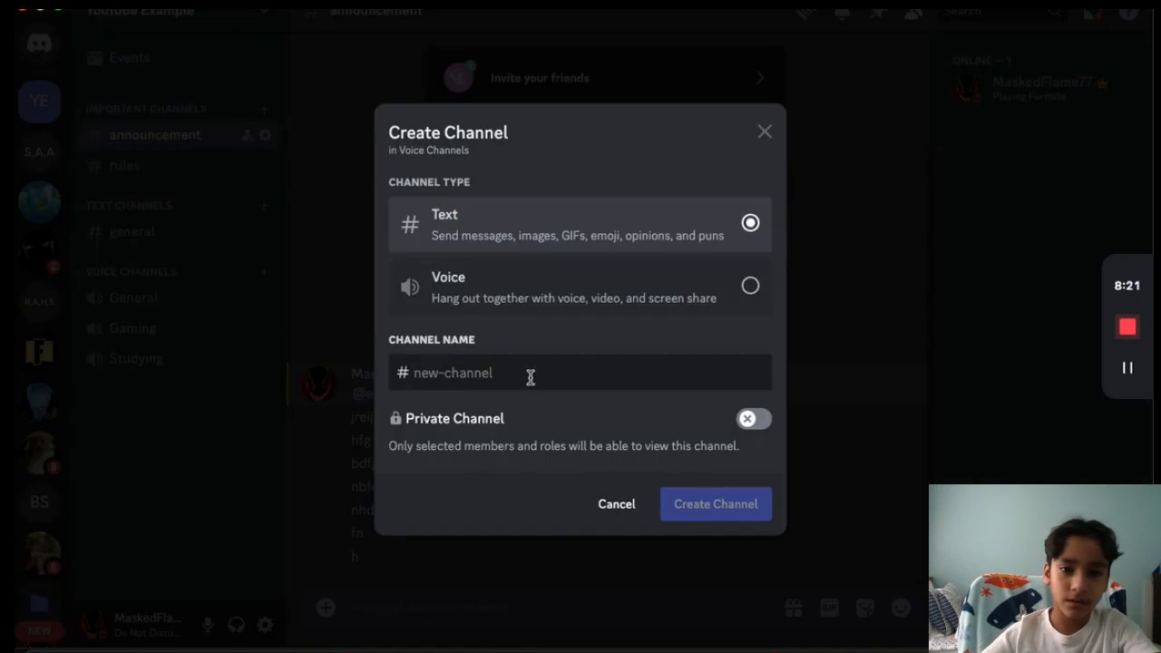
click(532, 307)
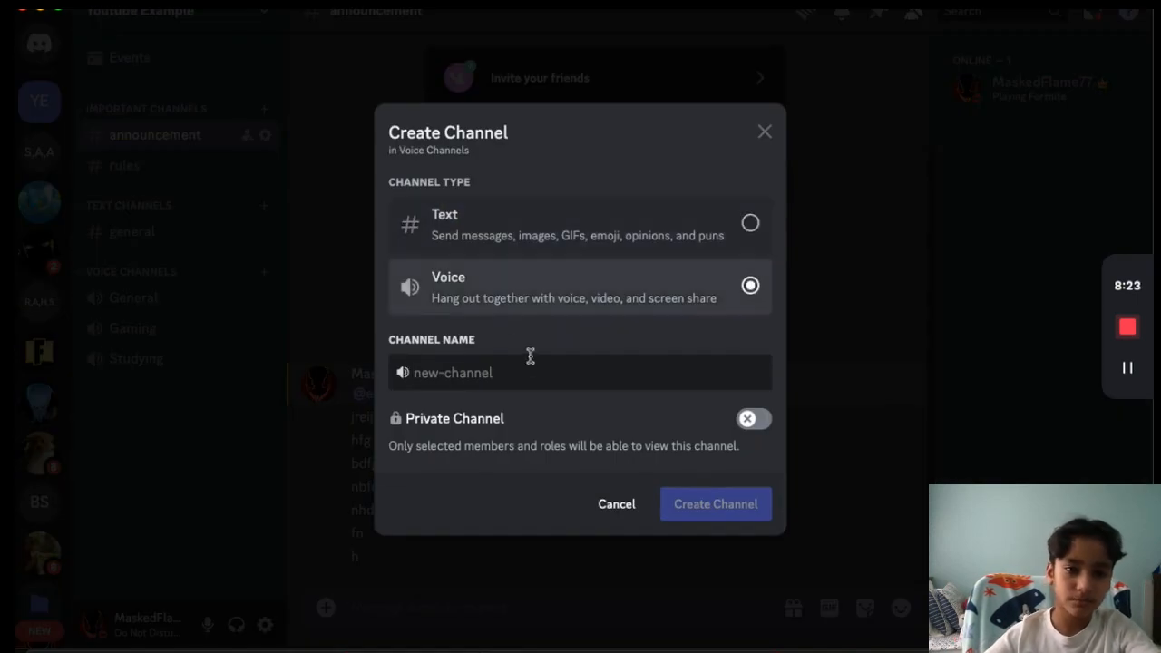
text(Chill)
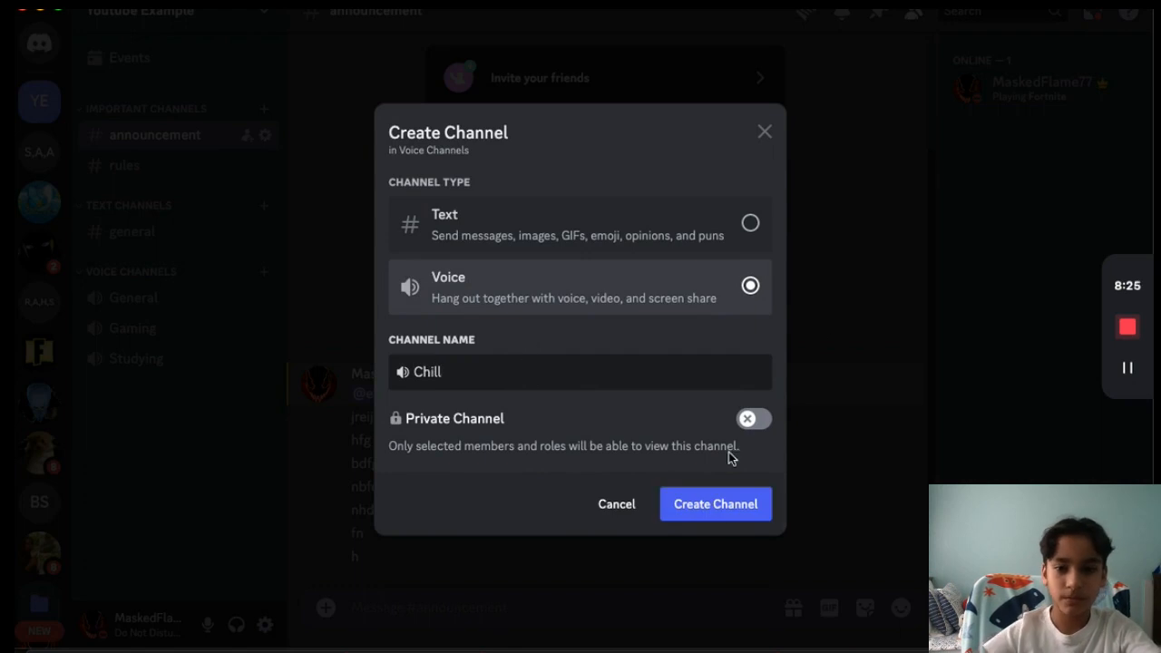
click(726, 508)
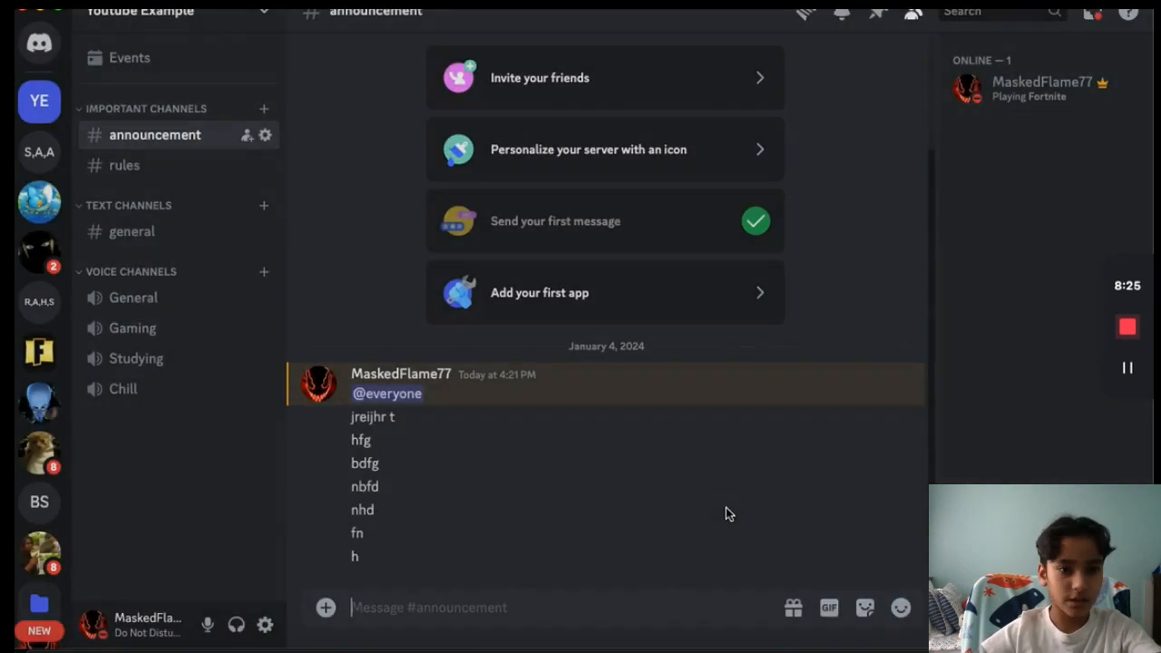
click(267, 272)
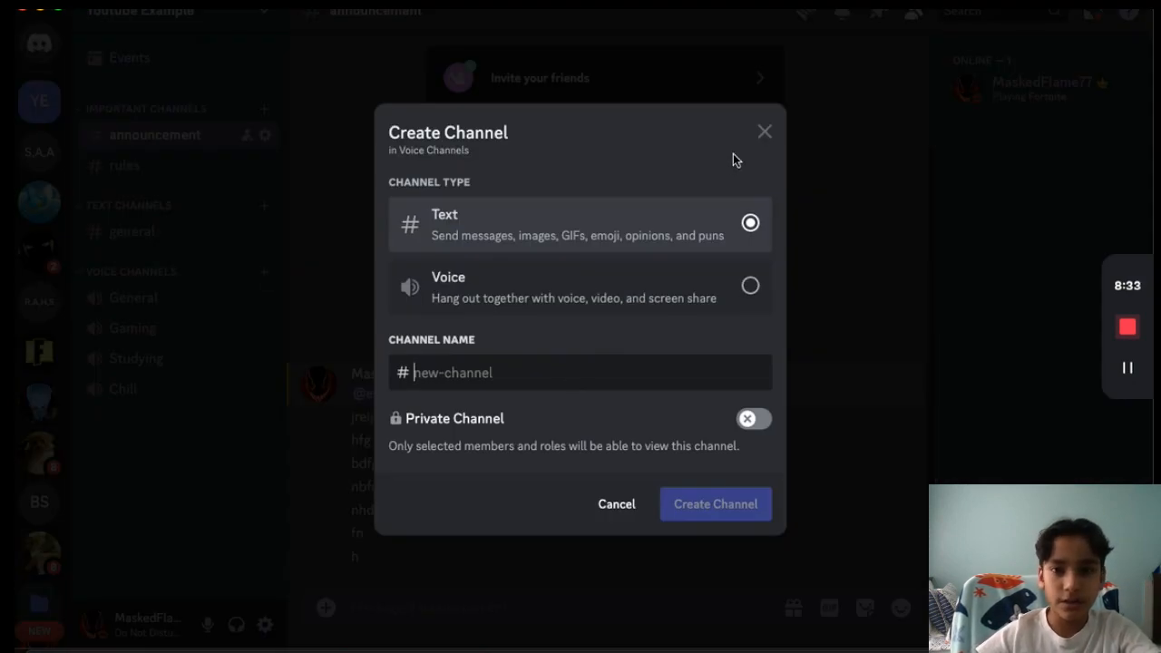
click(762, 134)
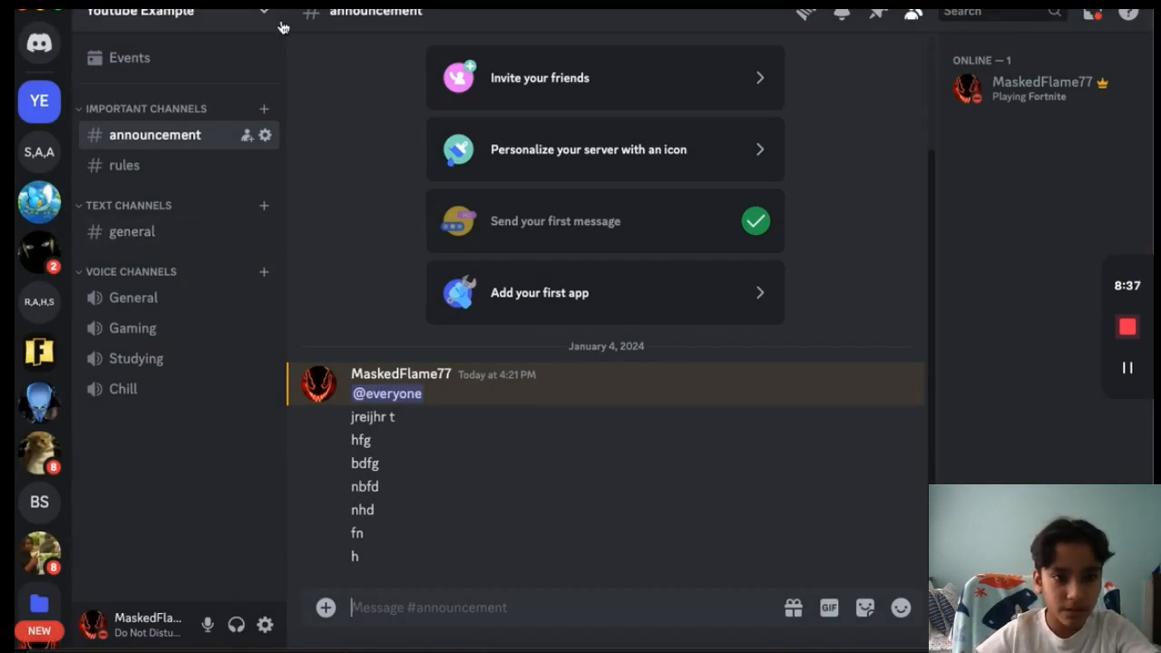
- Check the server owner's member profile for roles that can be assigned, and close the profile
click(1016, 84)
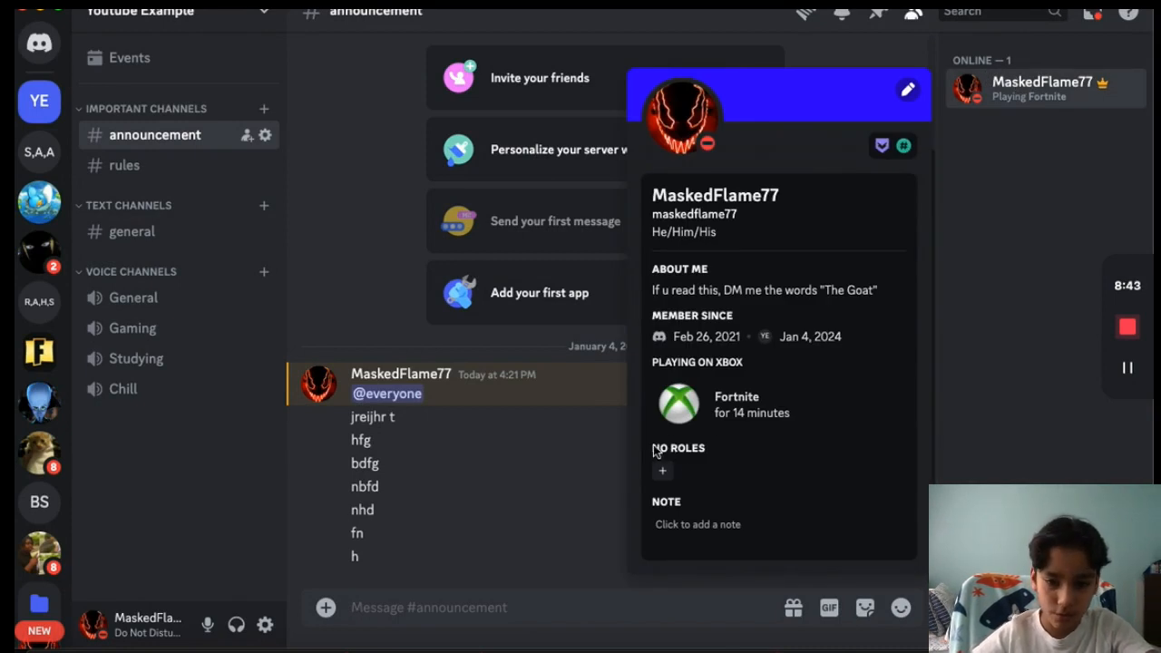
click(942, 317)
click(986, 97)
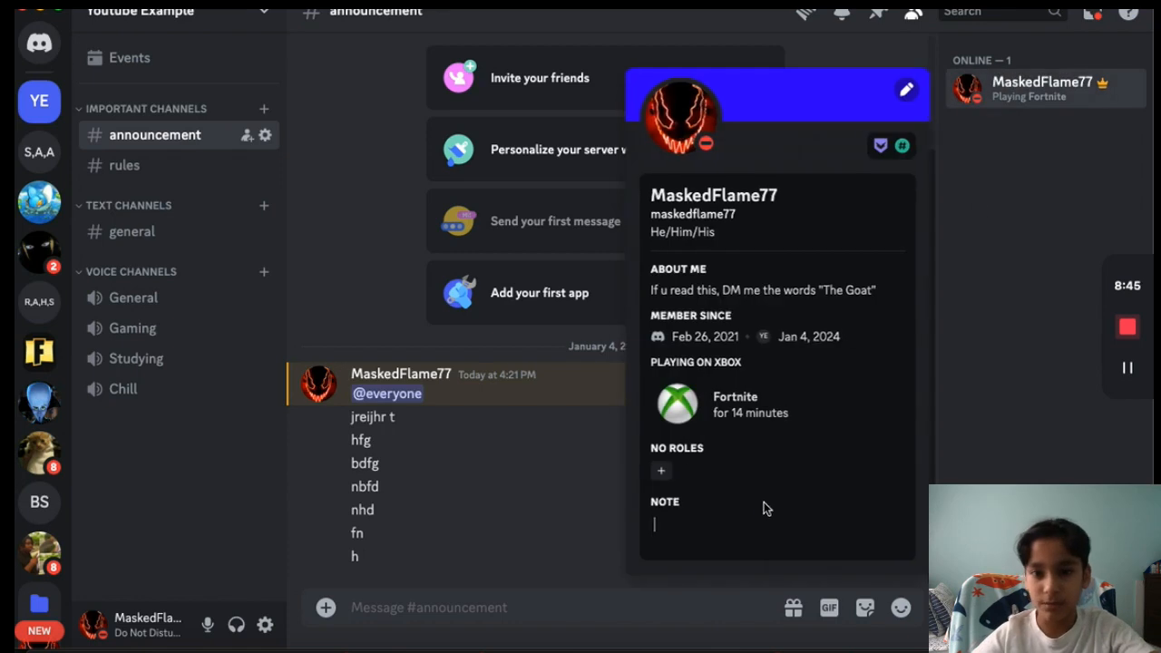
click(663, 470)
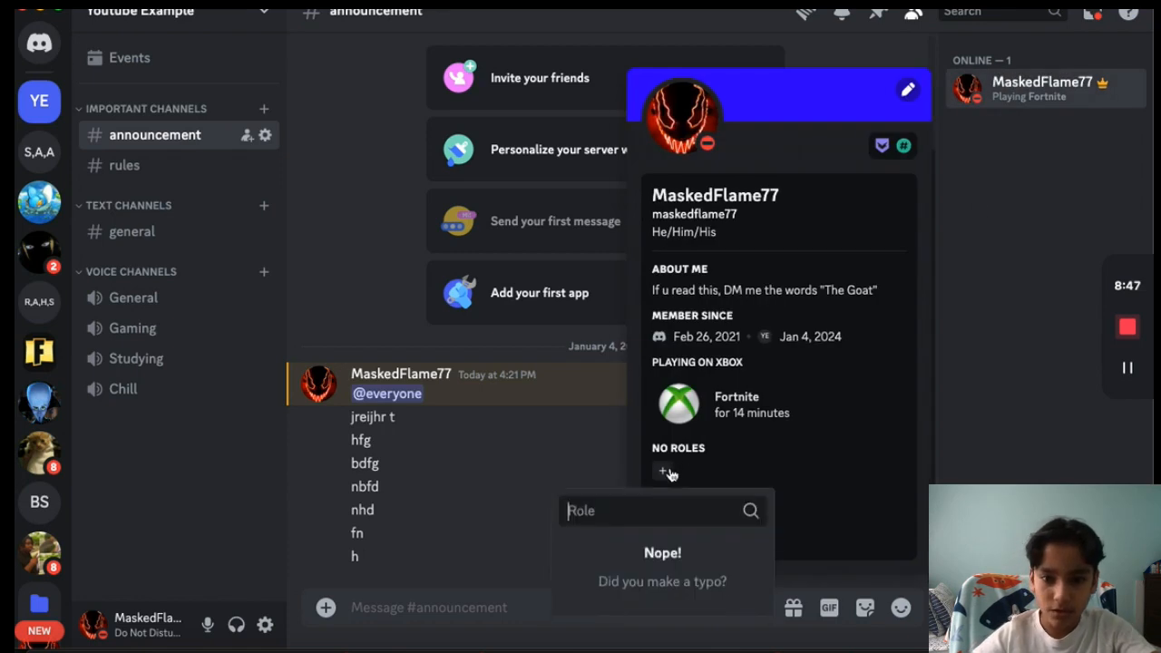
mouse_move(668, 543)
mouse_down()
mouse_move(640, 550)
mouse_move(745, 591)
mouse_move(671, 560)
mouse_up()
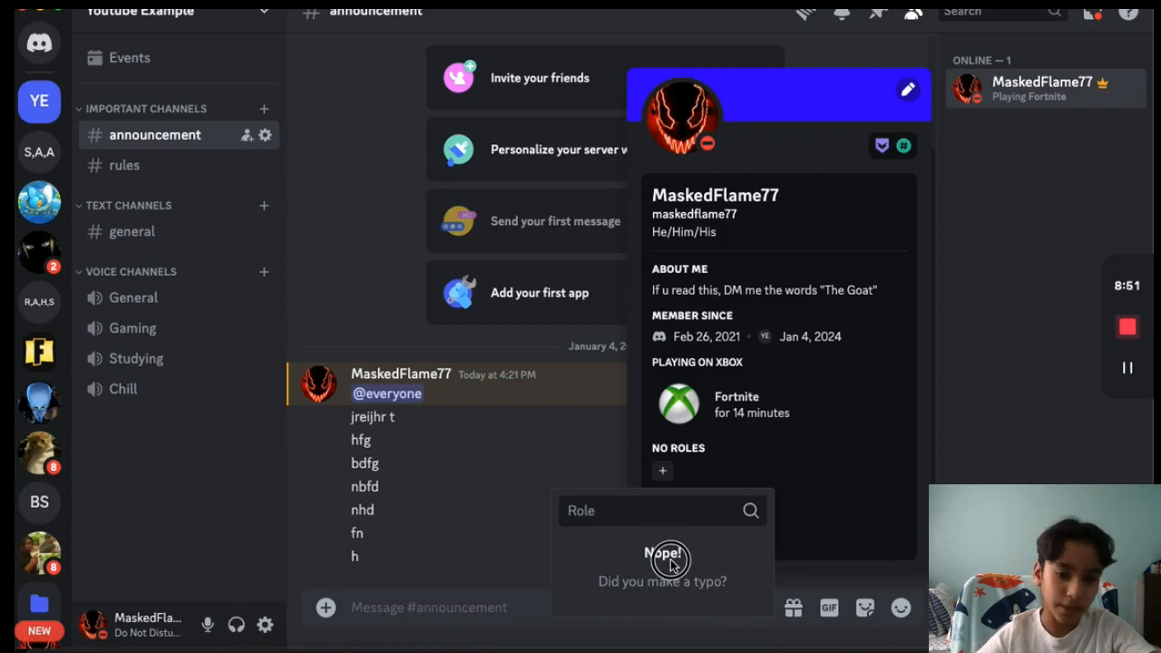
click(766, 458)
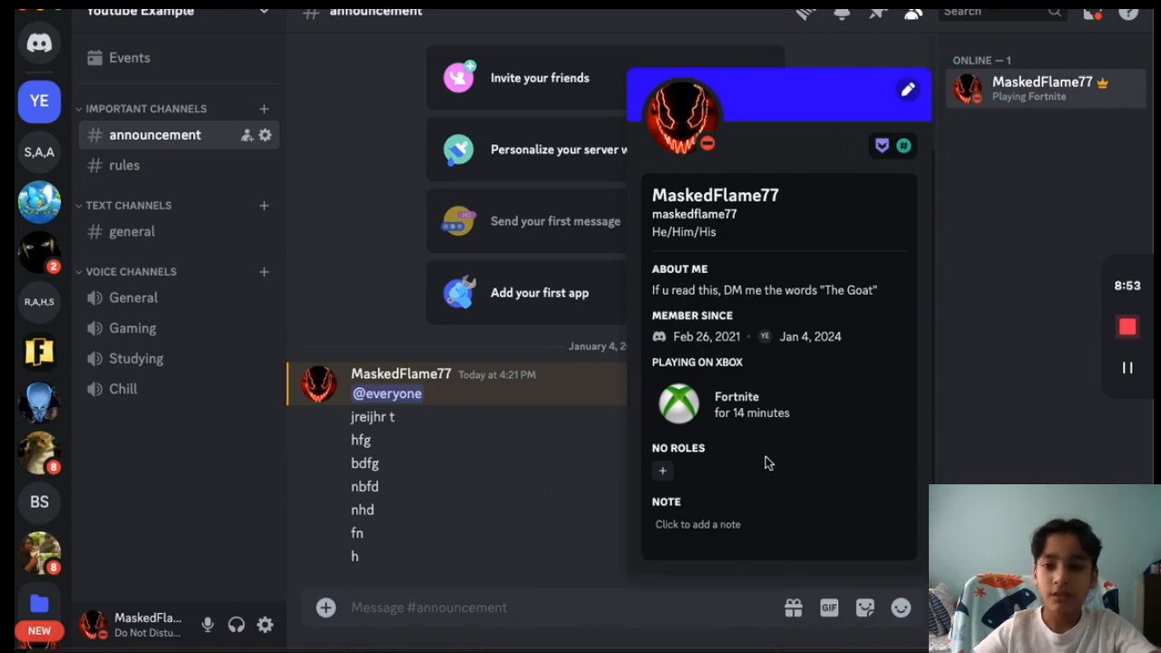
click(590, 443)
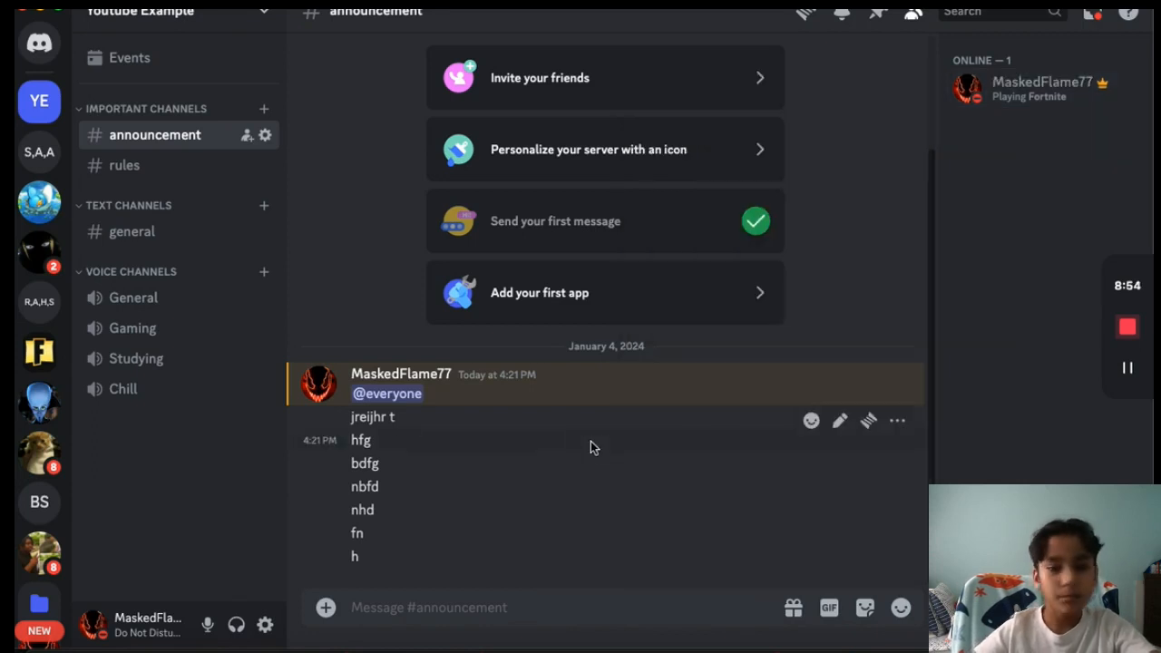
- Create a new role in the Youtube Example server's settings
click(187, 18)
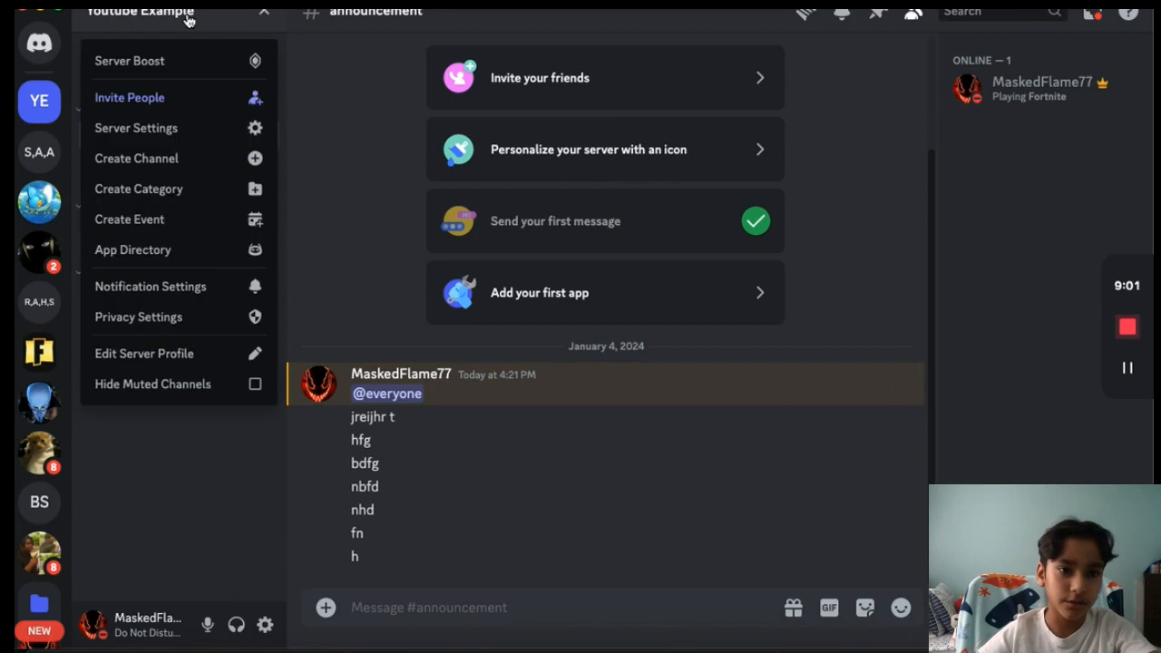
click(161, 126)
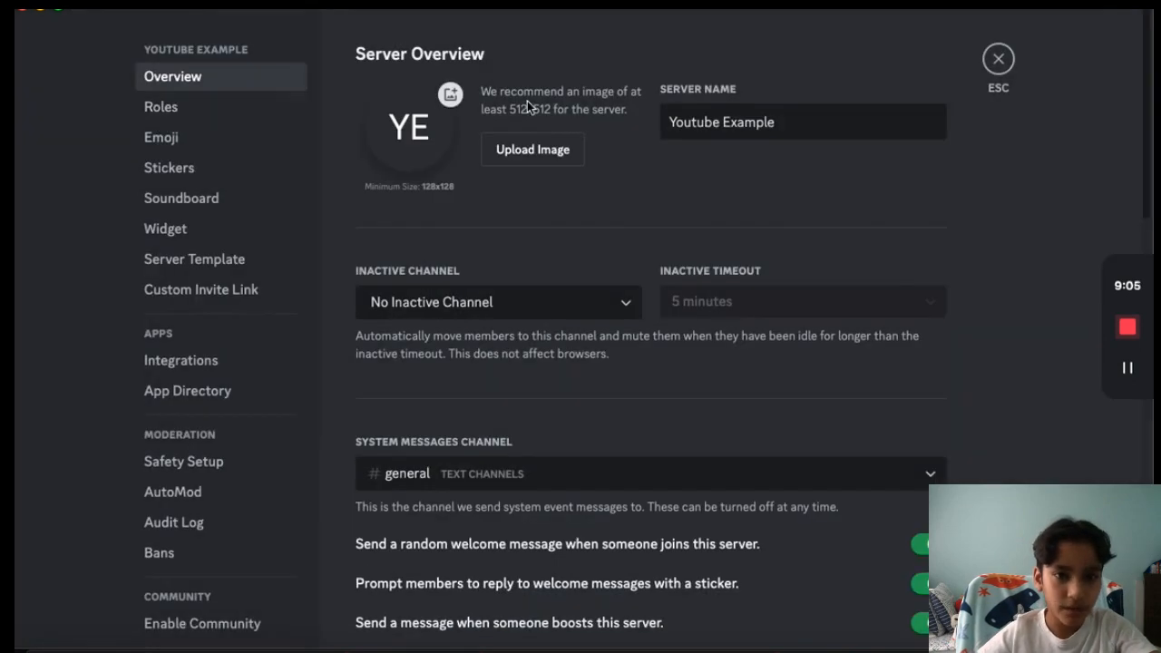
click(202, 111)
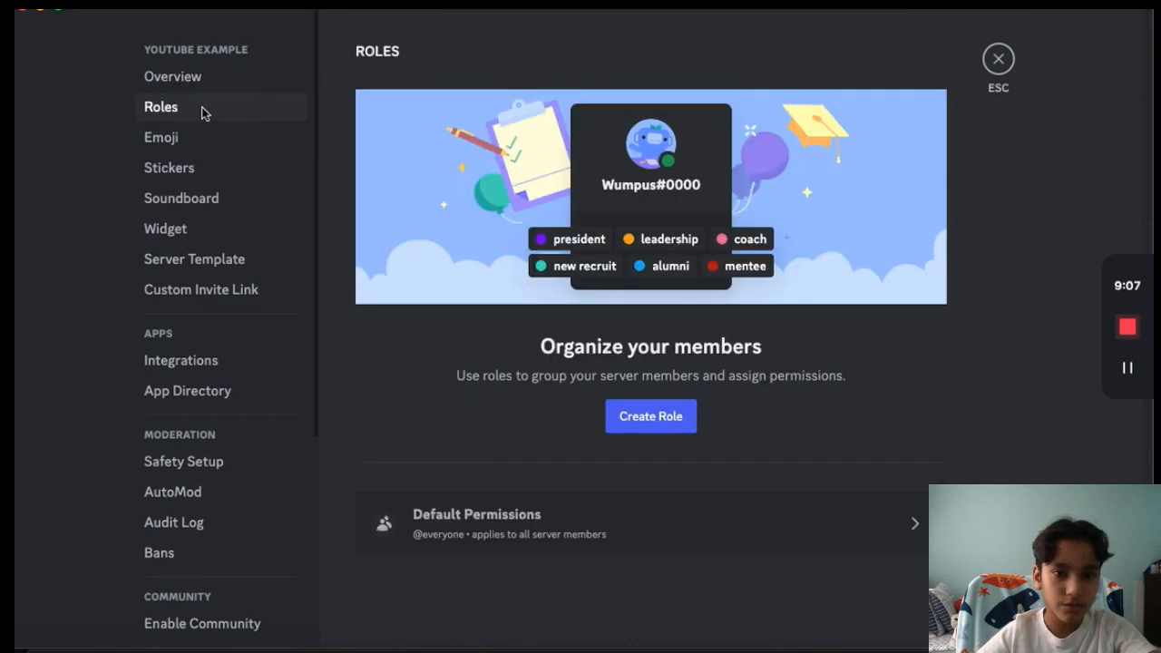
click(648, 429)
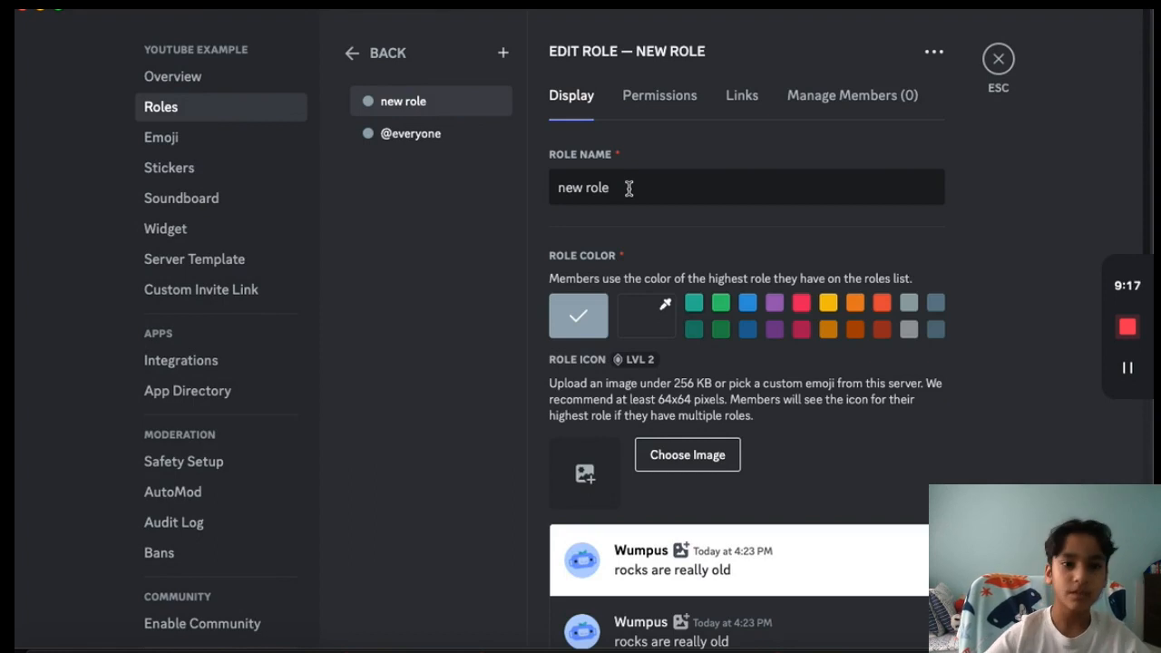
- Try the names "Administrator" and "Owner" for the new role and clear the role name
drag(628, 188, 462, 130)
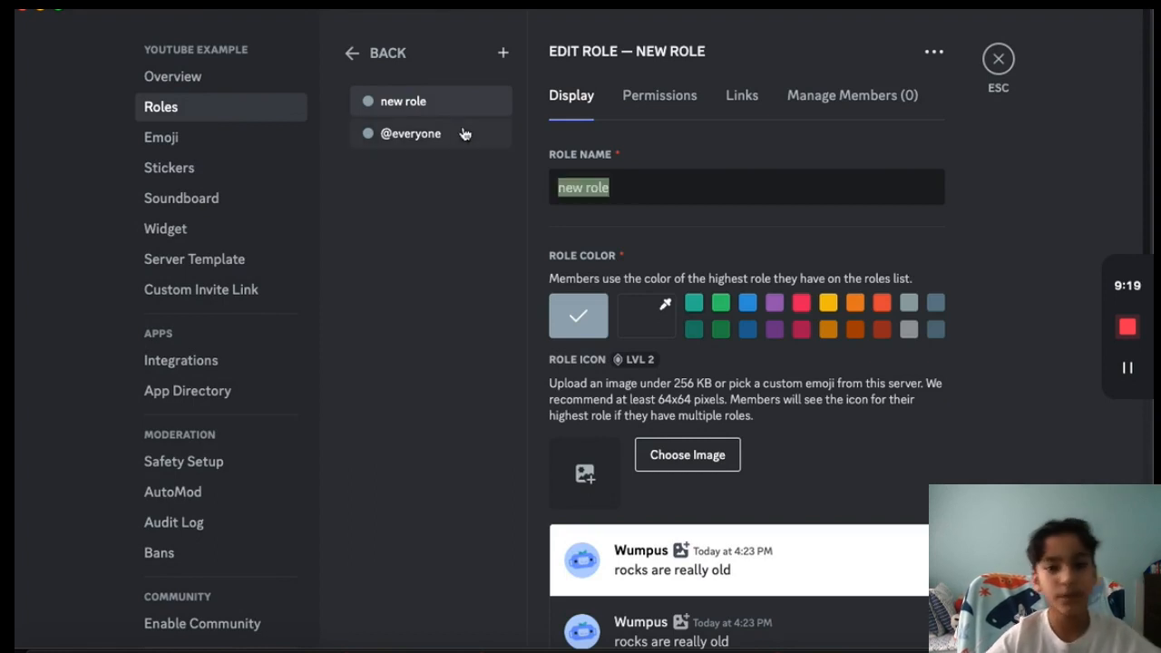
text(Admin)
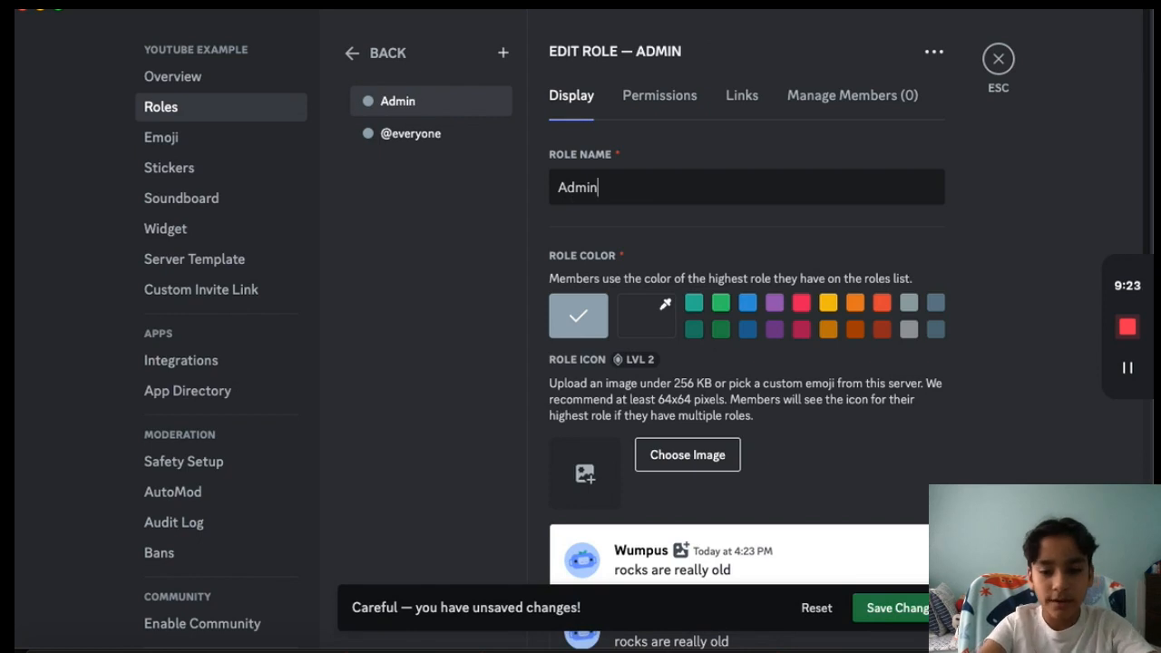
text(istrator)
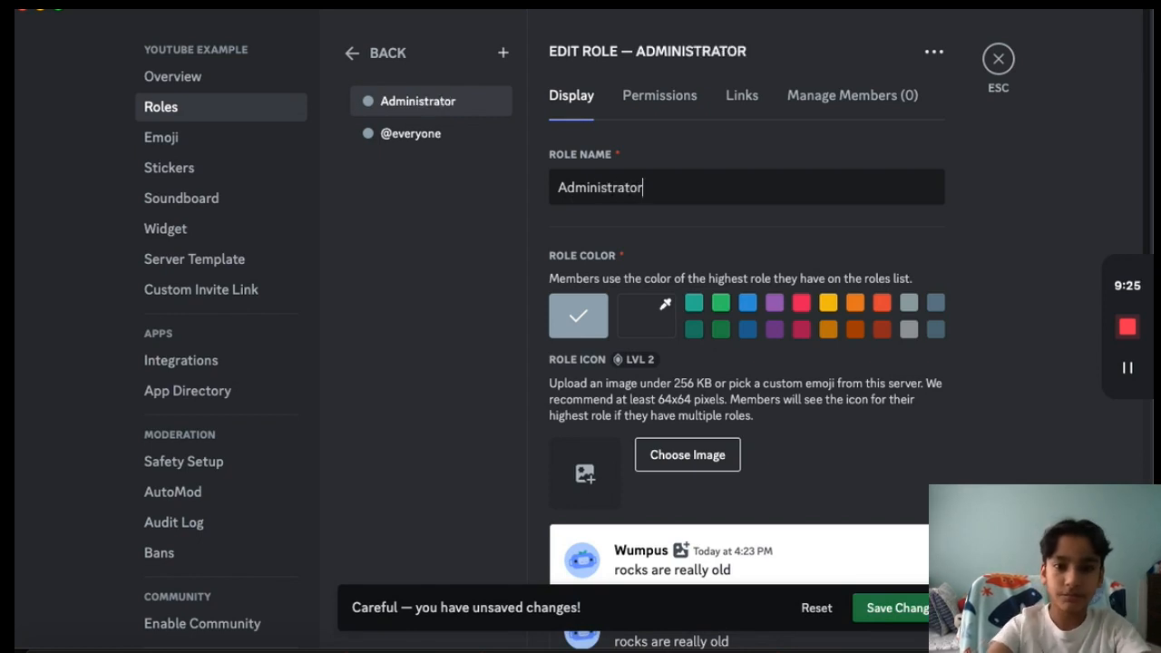
key(BackSpace)
key(BackSpace)
key(BackSpace)
key(BackSpace)
key(BackSpace)
key(BackSpace)
text(Owner)
key(BackSpace)
key(BackSpace)
key(BackSpace)
key(BackSpace)
key(BackSpace)
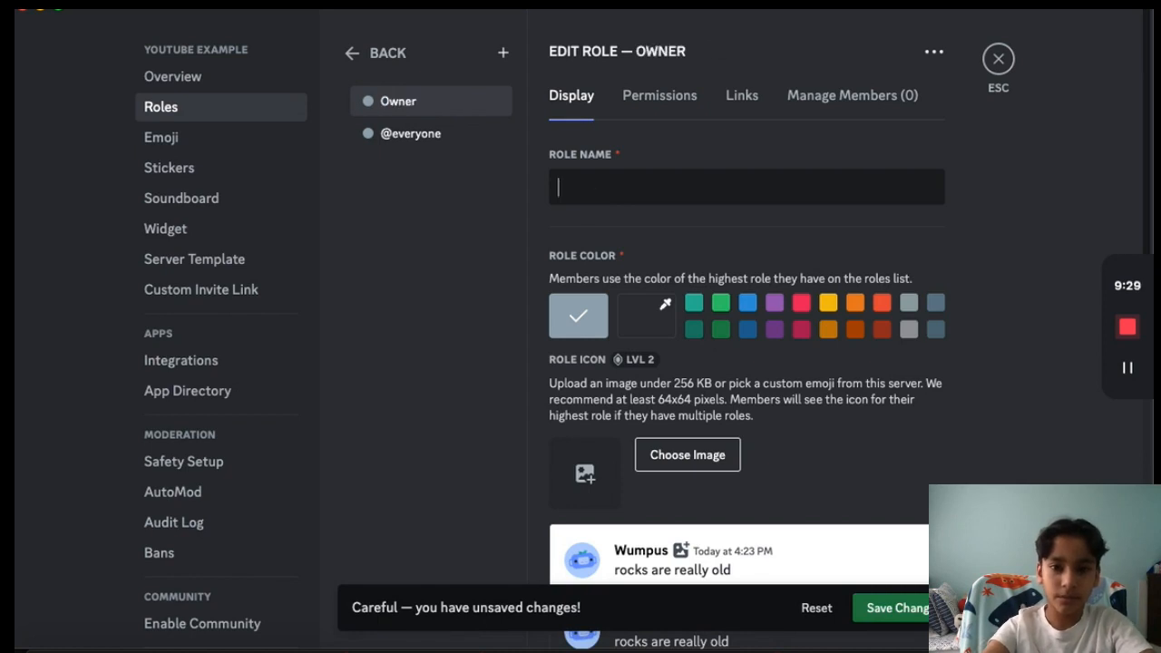
- Name the new role "Admin", give it the custom red color #ff0000 and save the changes
text(O)
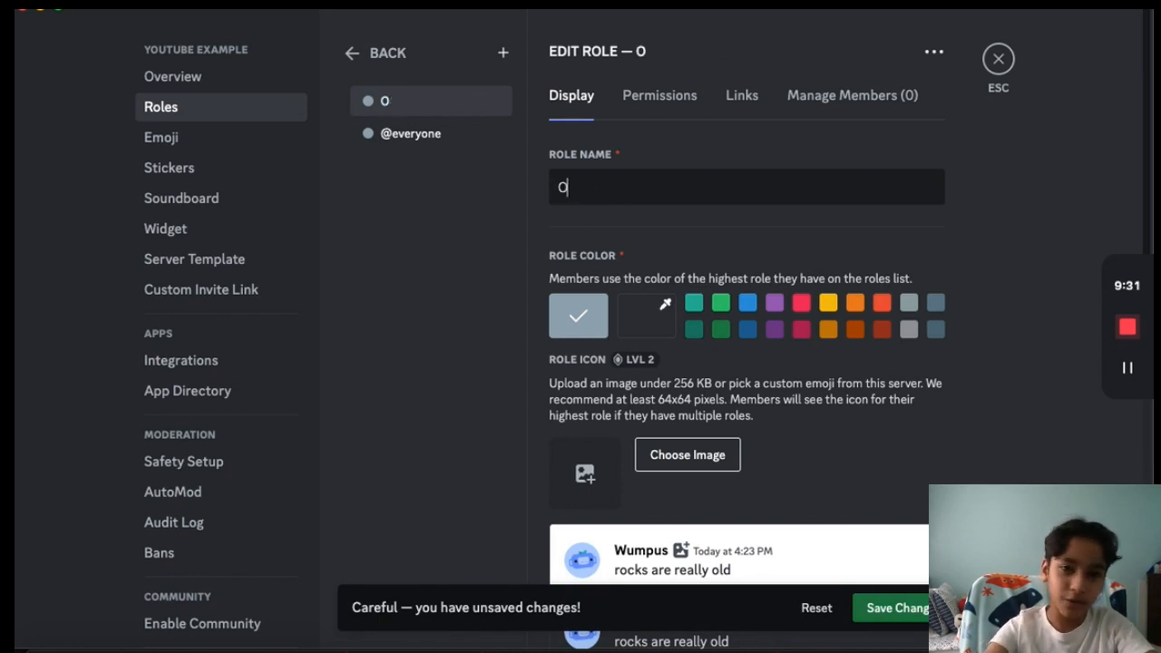
text(GAdmin)
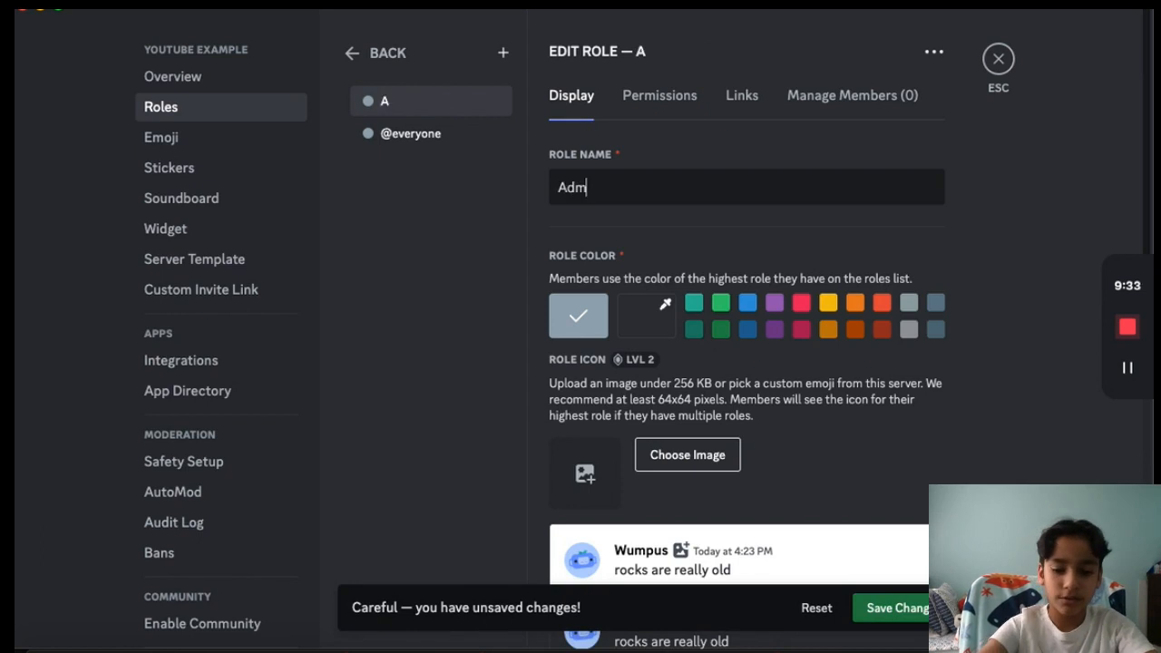
click(638, 333)
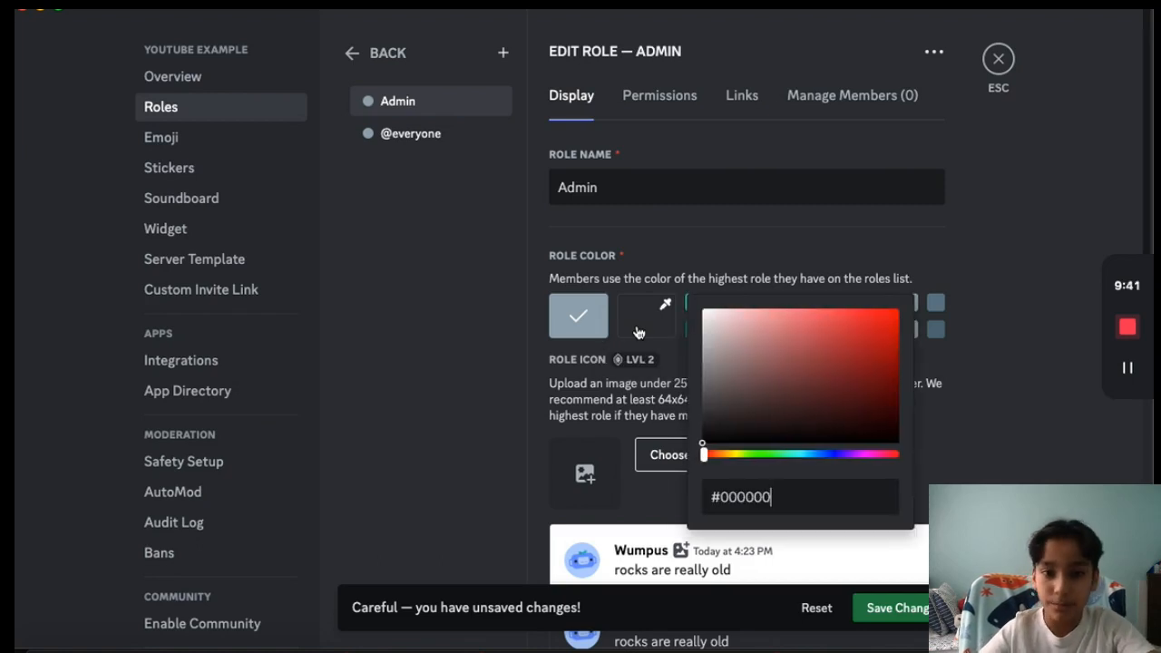
drag(821, 333, 959, 247)
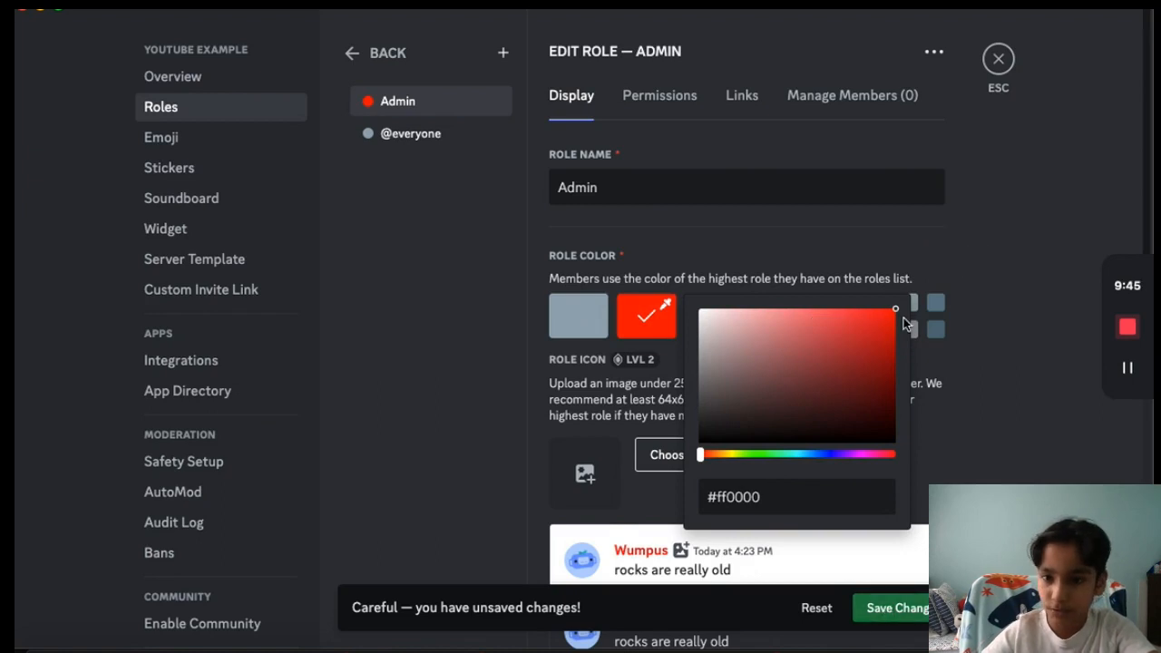
click(648, 324)
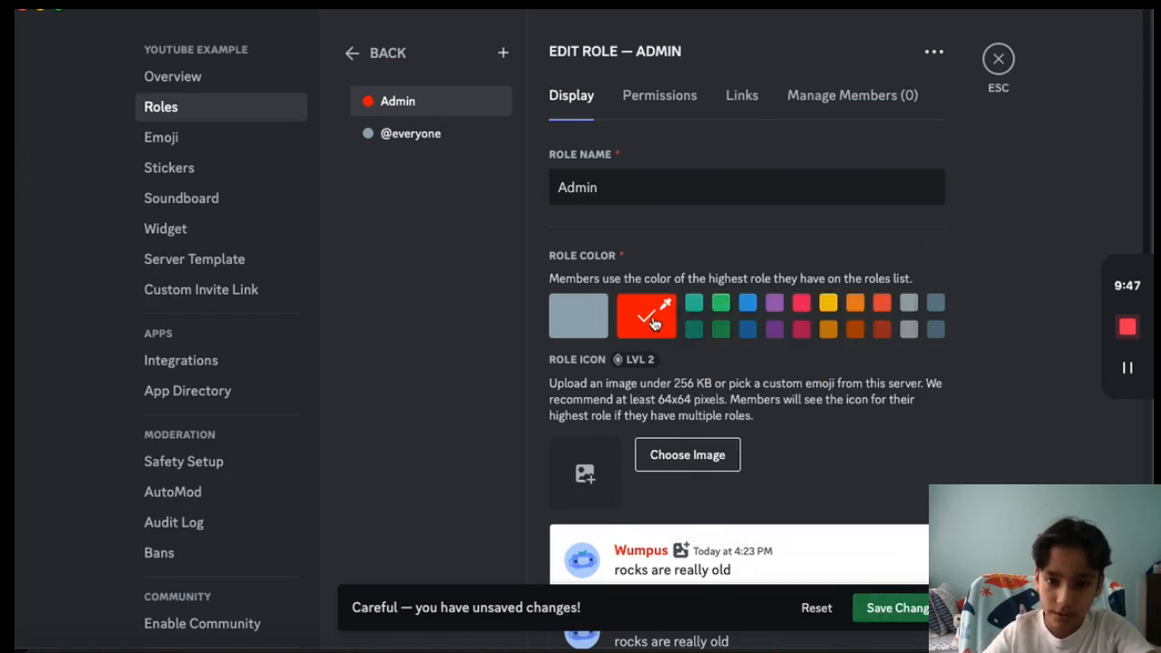
click(645, 307)
drag(777, 402, 968, 257)
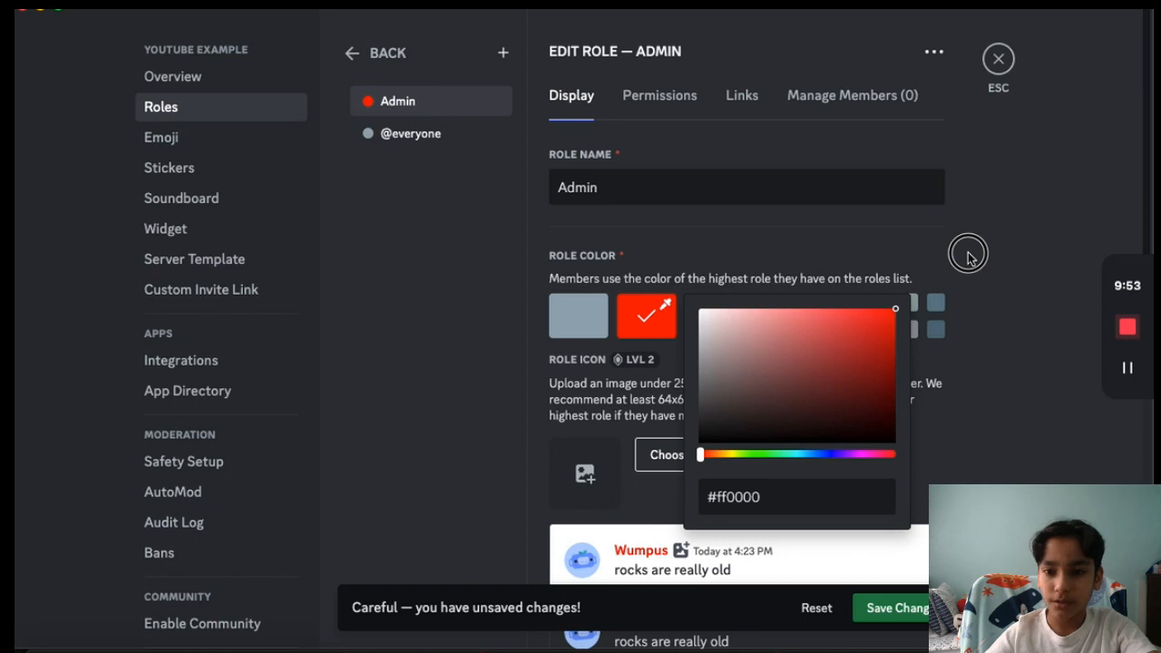
click(970, 486)
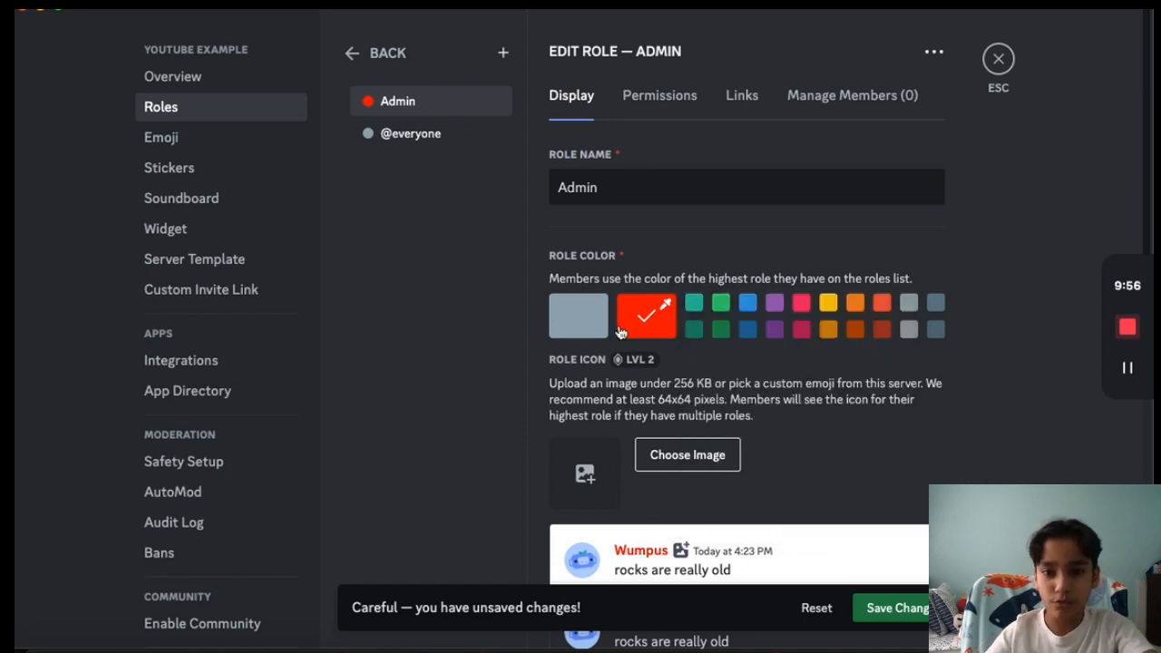
click(898, 609)
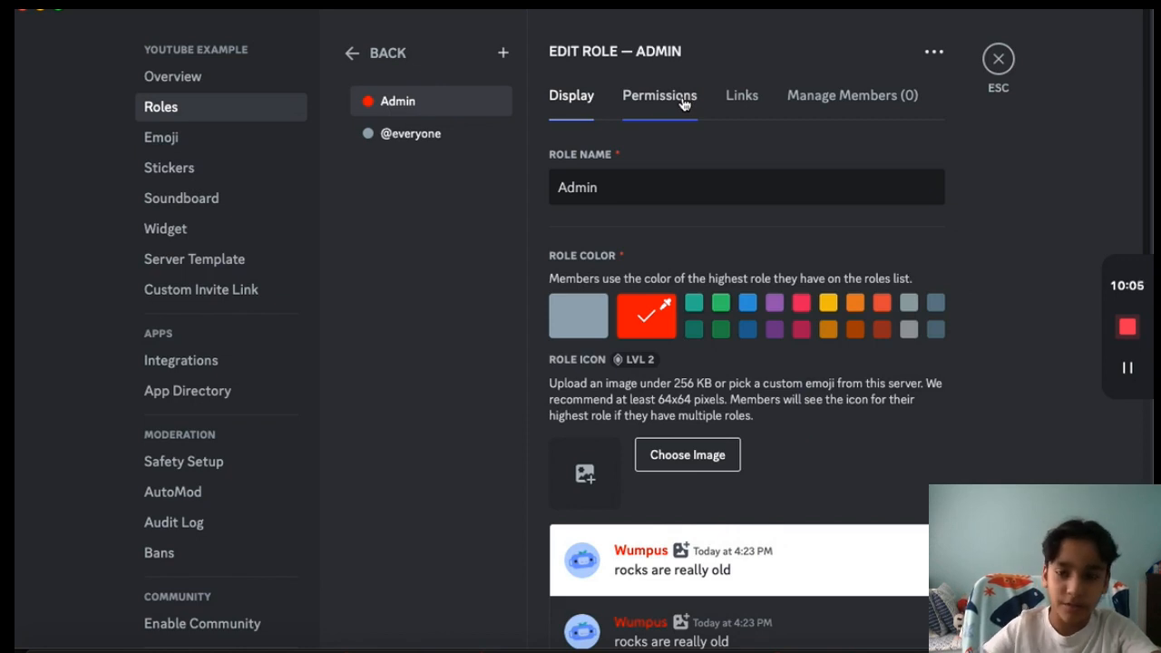
- Enable View Channels, Manage Channels and Manage Roles in the Admin role's general server permissions
click(683, 103)
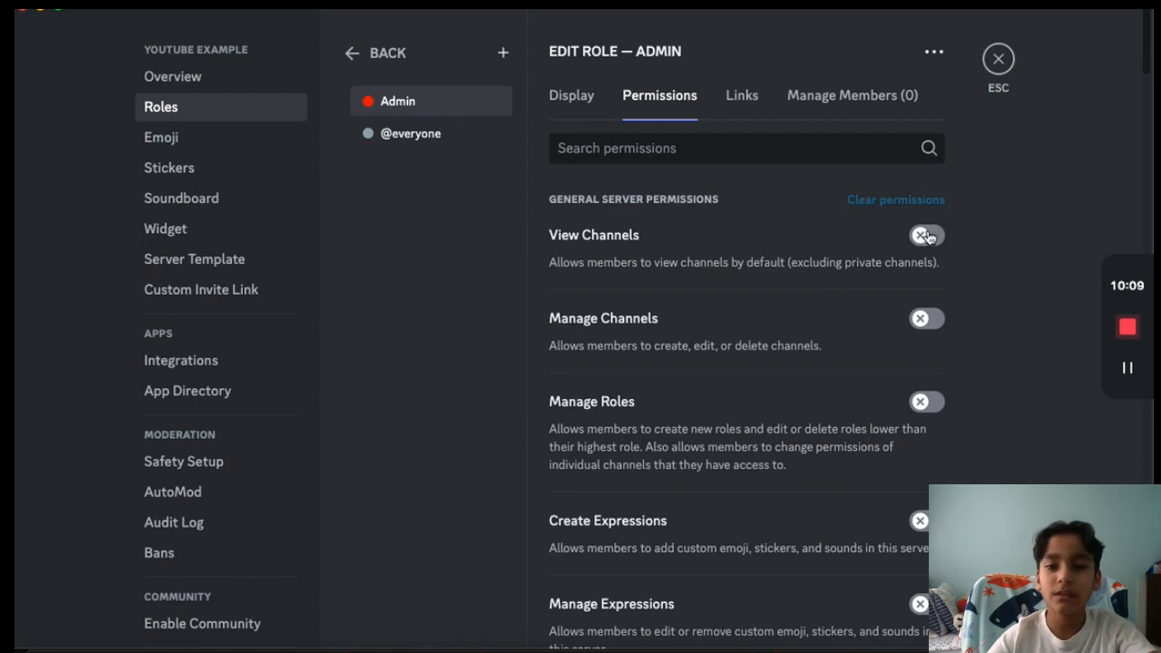
click(925, 238)
click(927, 318)
click(930, 404)
- Enable the Administrator permission in the Admin role's advanced permissions
scroll(937, 417, down, 1)
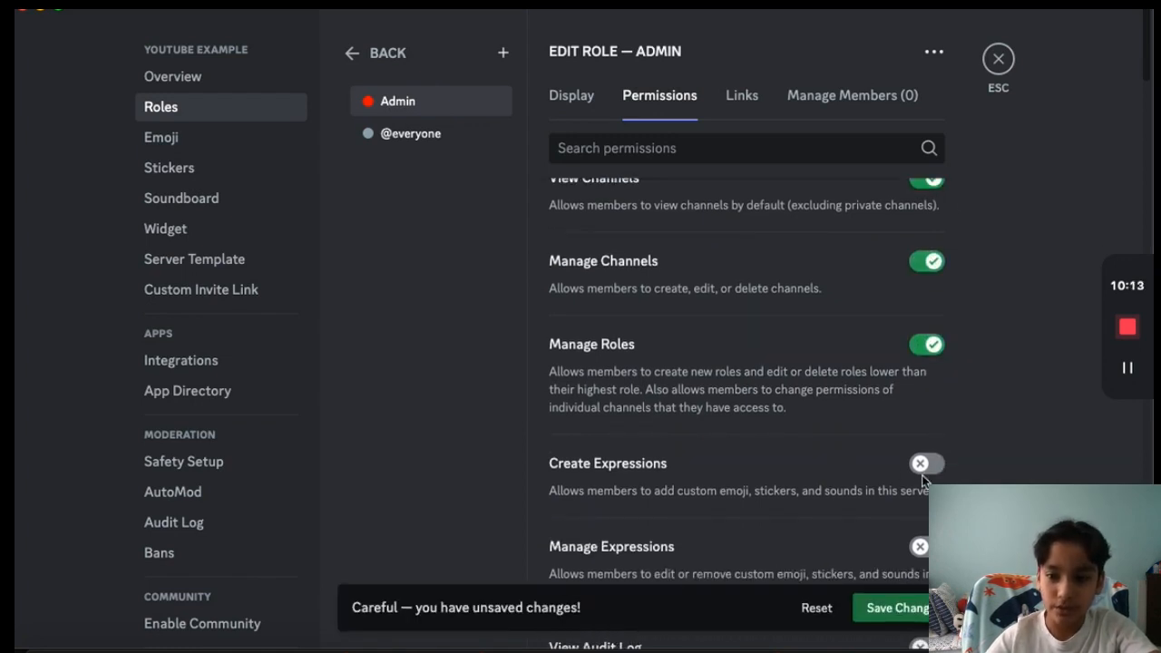
scroll(921, 466, down, 15)
scroll(923, 468, down, 8)
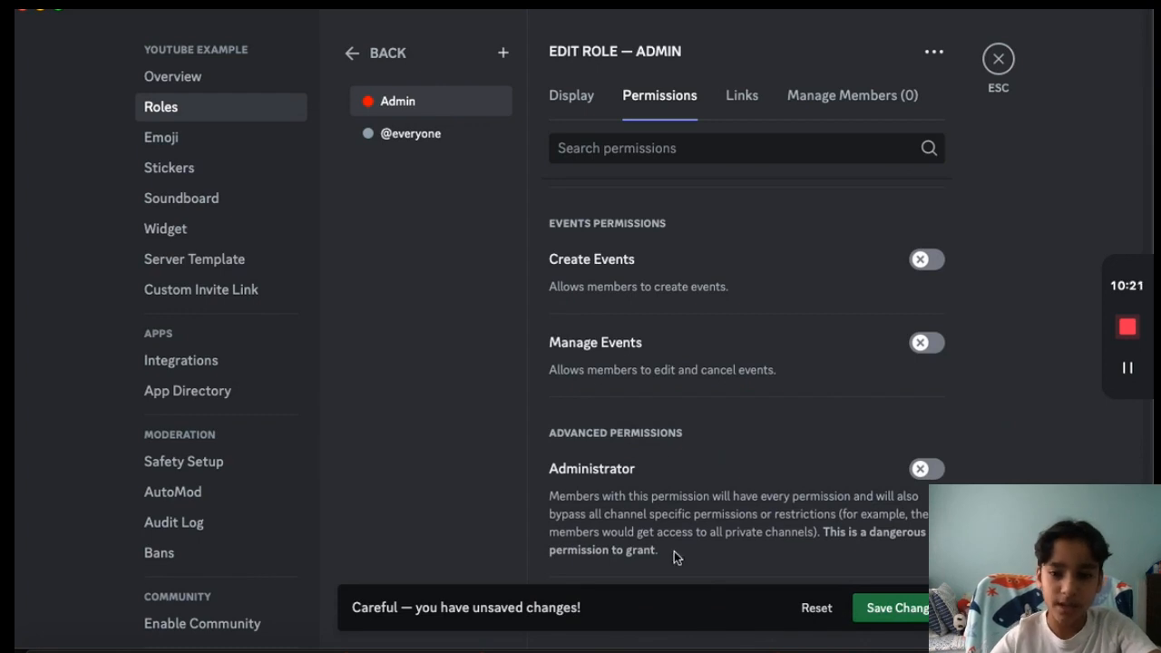
scroll(761, 357, up, 10)
scroll(760, 355, up, 10)
scroll(760, 355, down, 20)
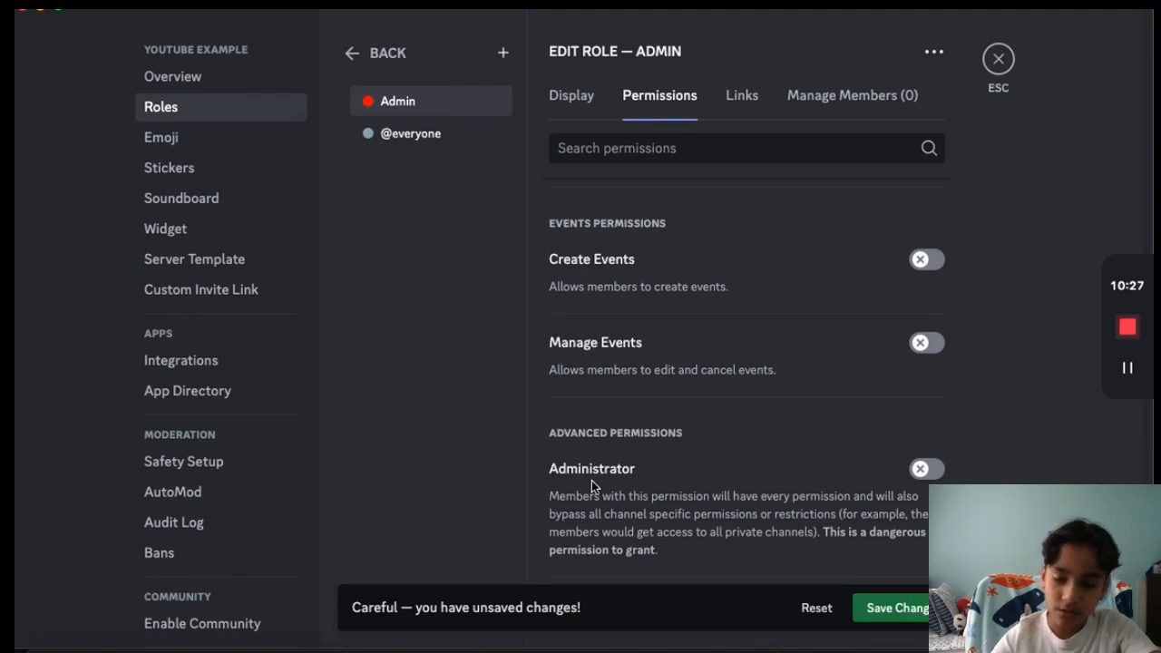
click(926, 469)
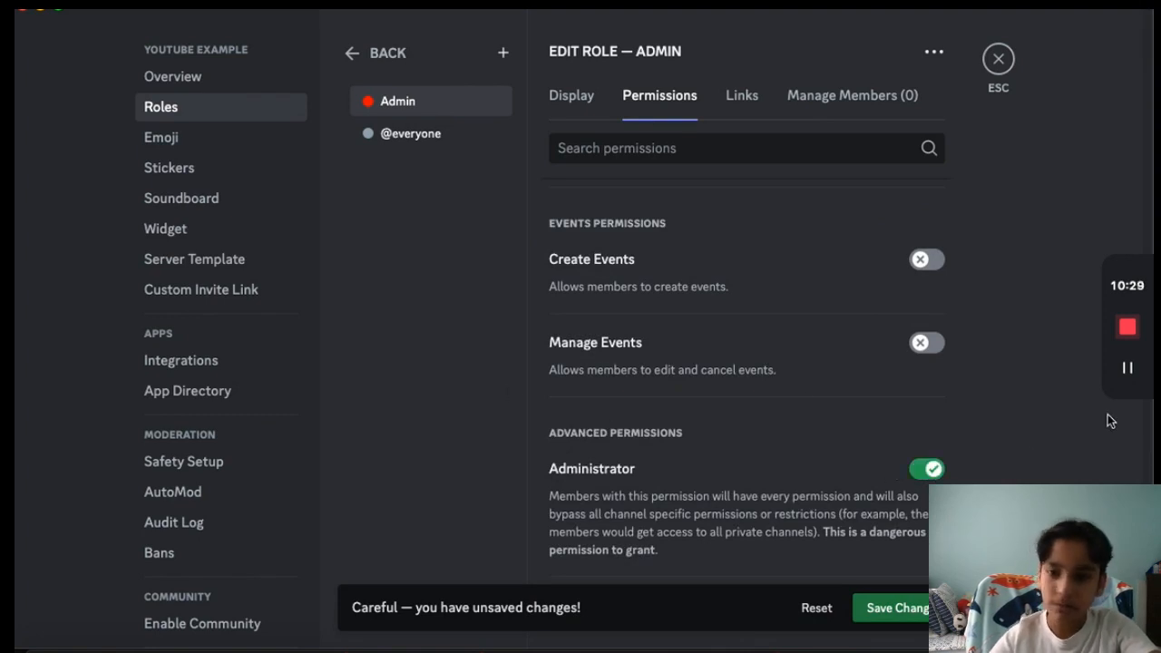
scroll(1005, 383, up, 10)
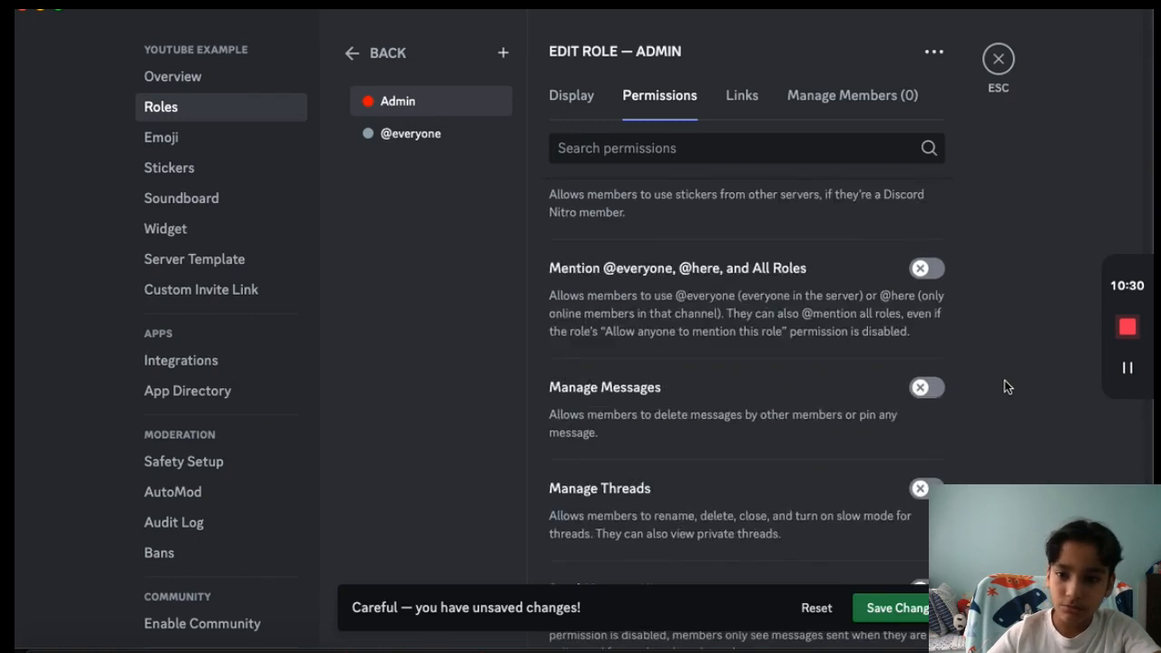
scroll(1004, 380, down, 5)
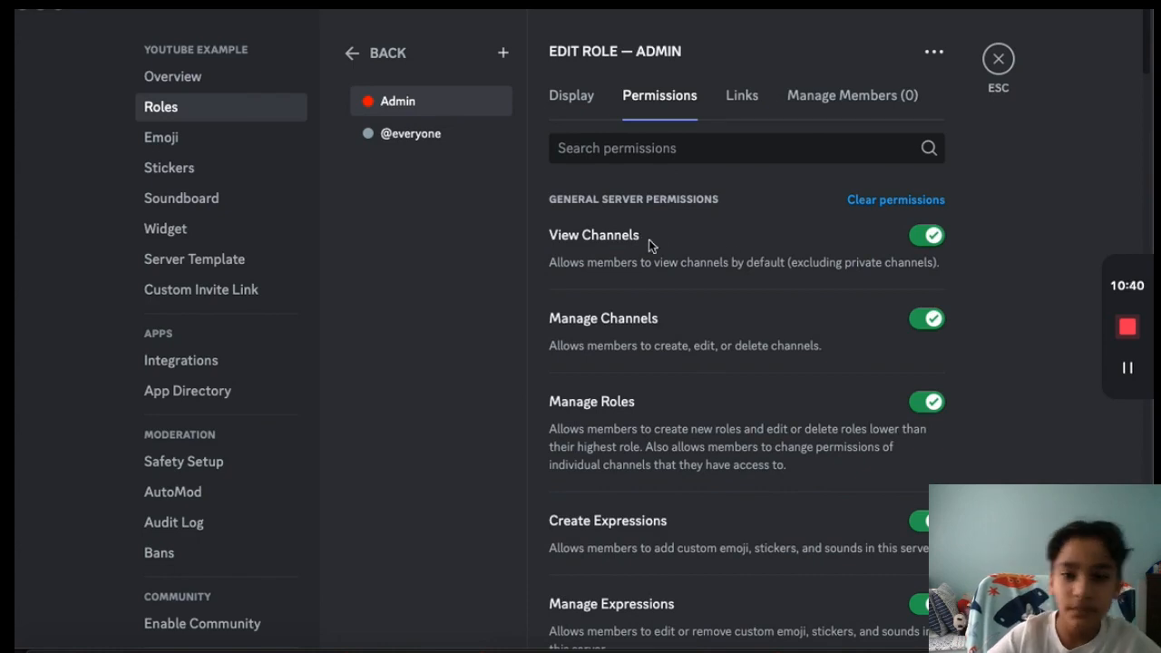
- Switch Use Voice Activity off and back on in the Admin role's voice permissions and save the role changes
scroll(835, 246, down, 5)
scroll(837, 253, down, 6)
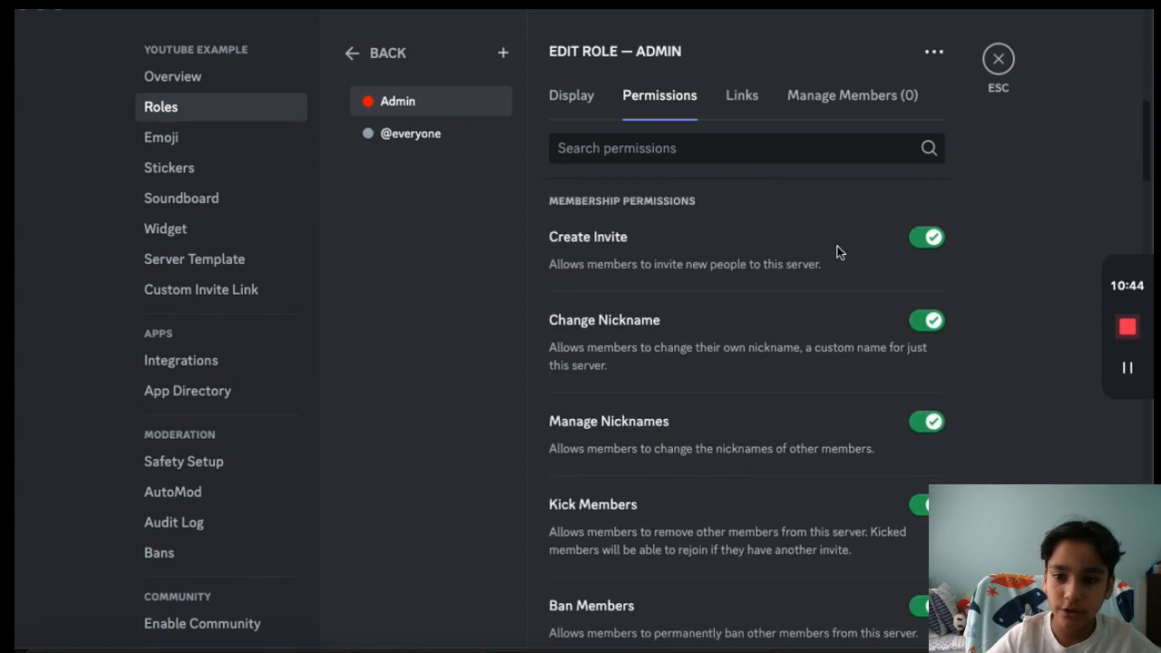
scroll(935, 386, down, 15)
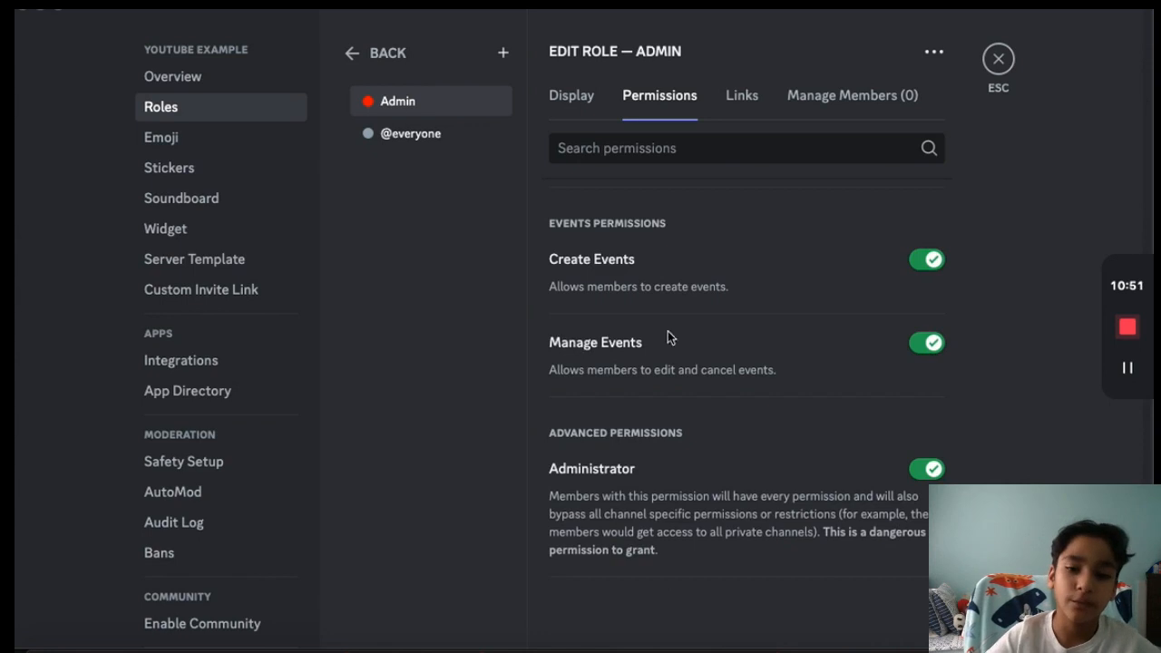
scroll(641, 420, up, 20)
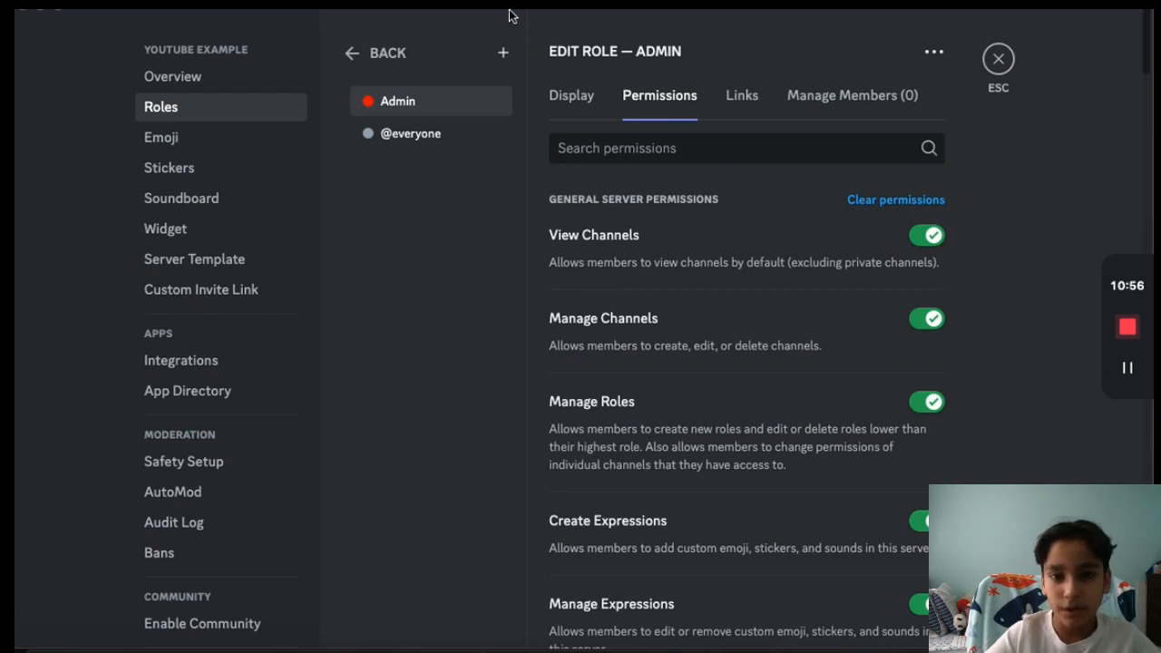
scroll(734, 218, down, 20)
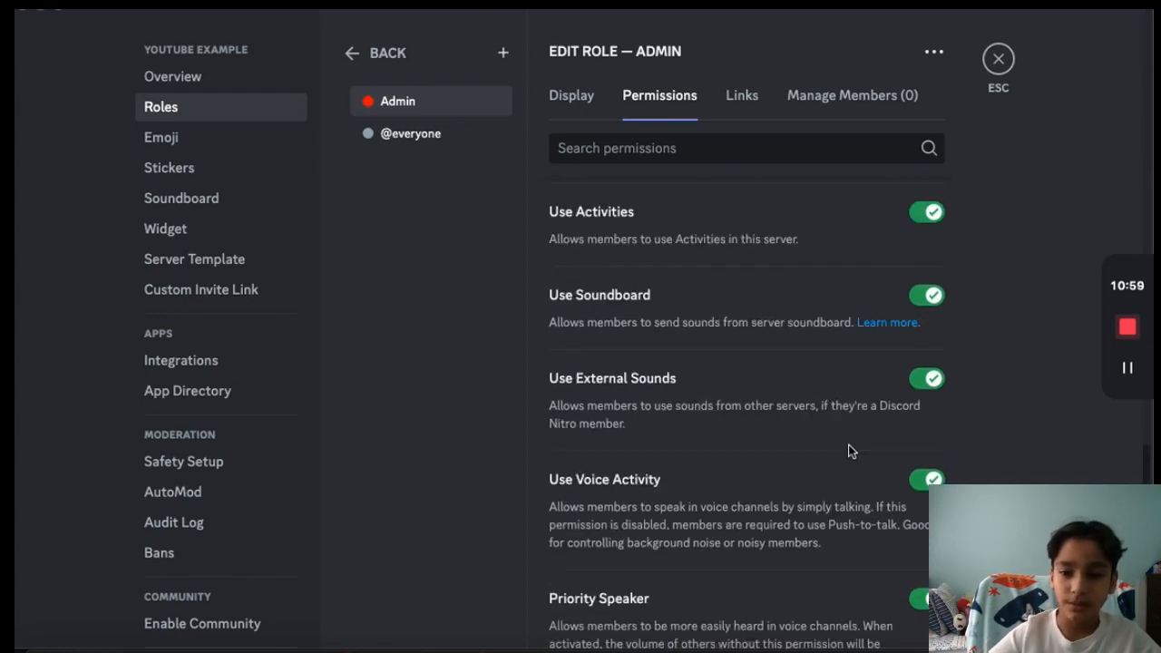
click(927, 479)
click(926, 479)
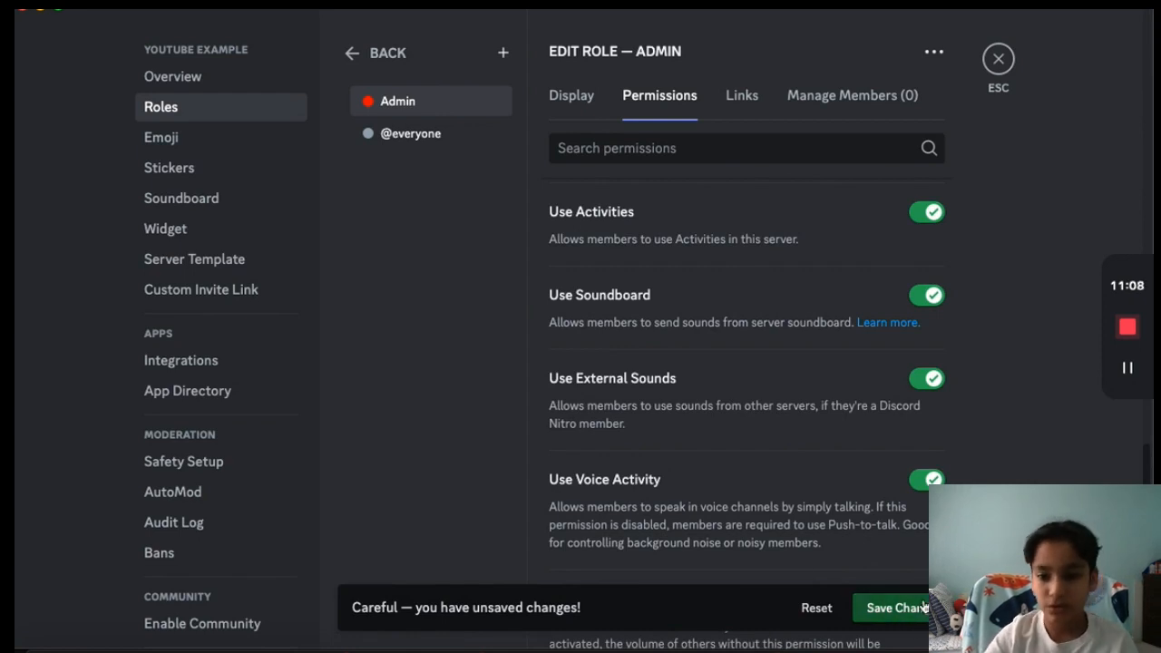
click(998, 58)
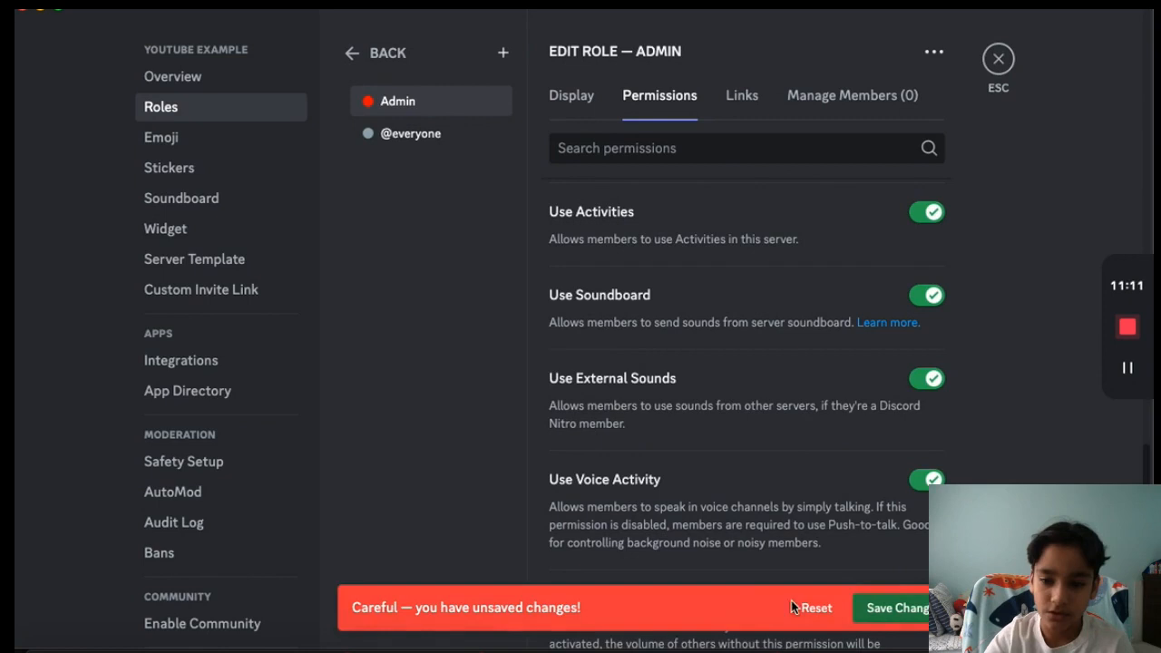
click(920, 611)
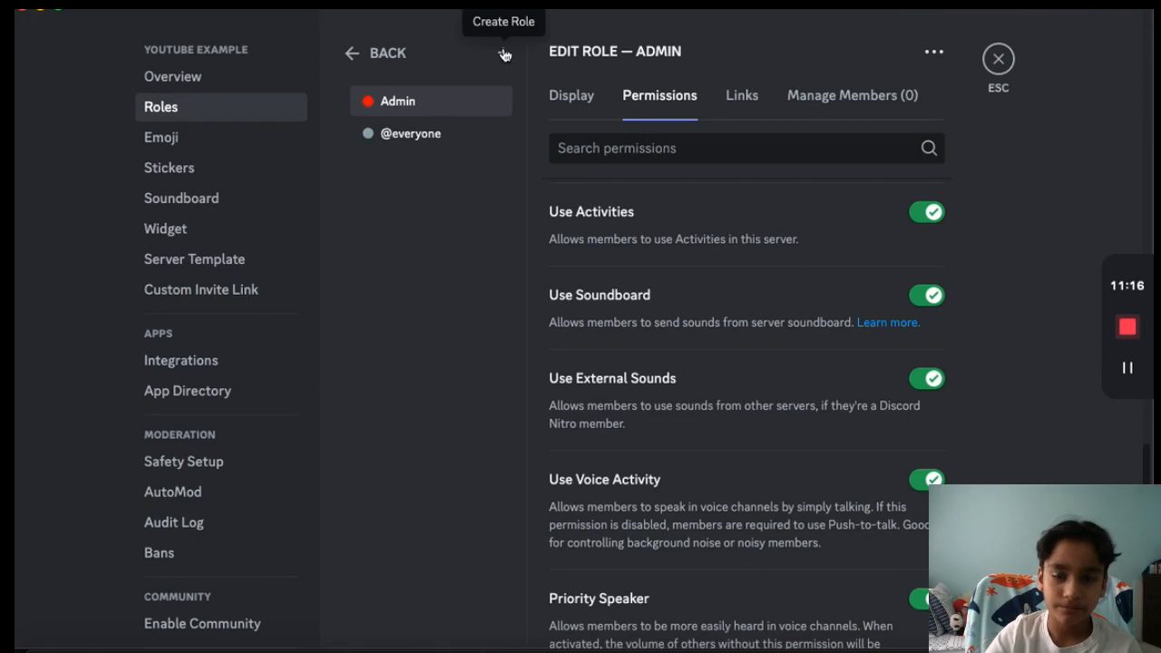
- Create another server role and name it "Member"
click(573, 97)
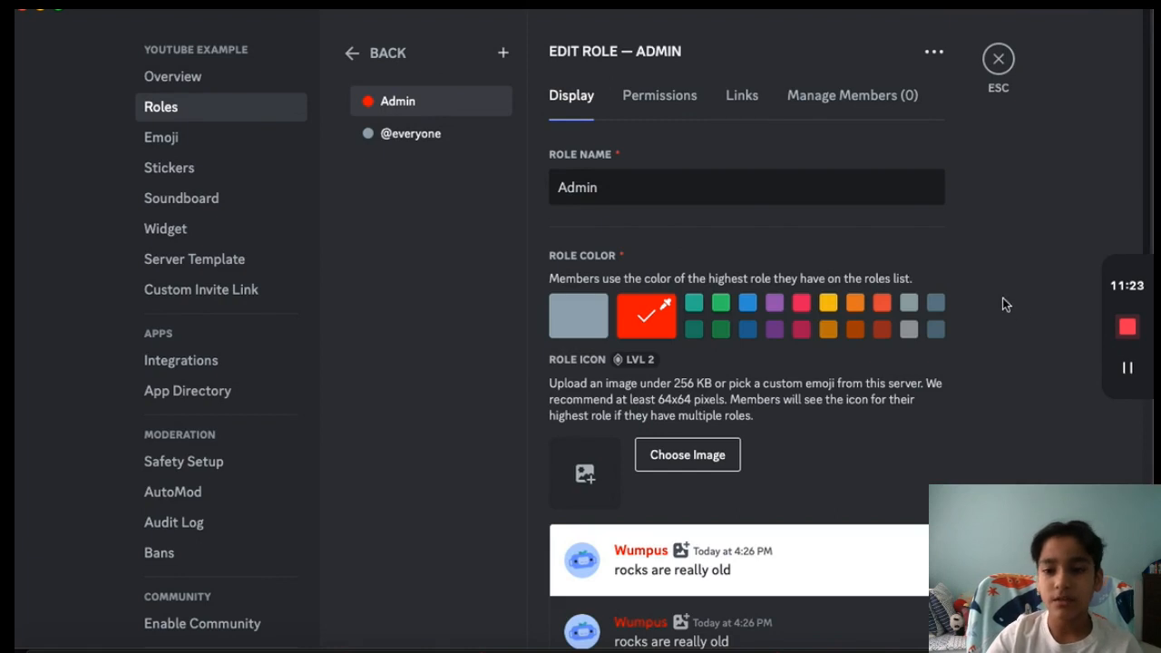
click(505, 54)
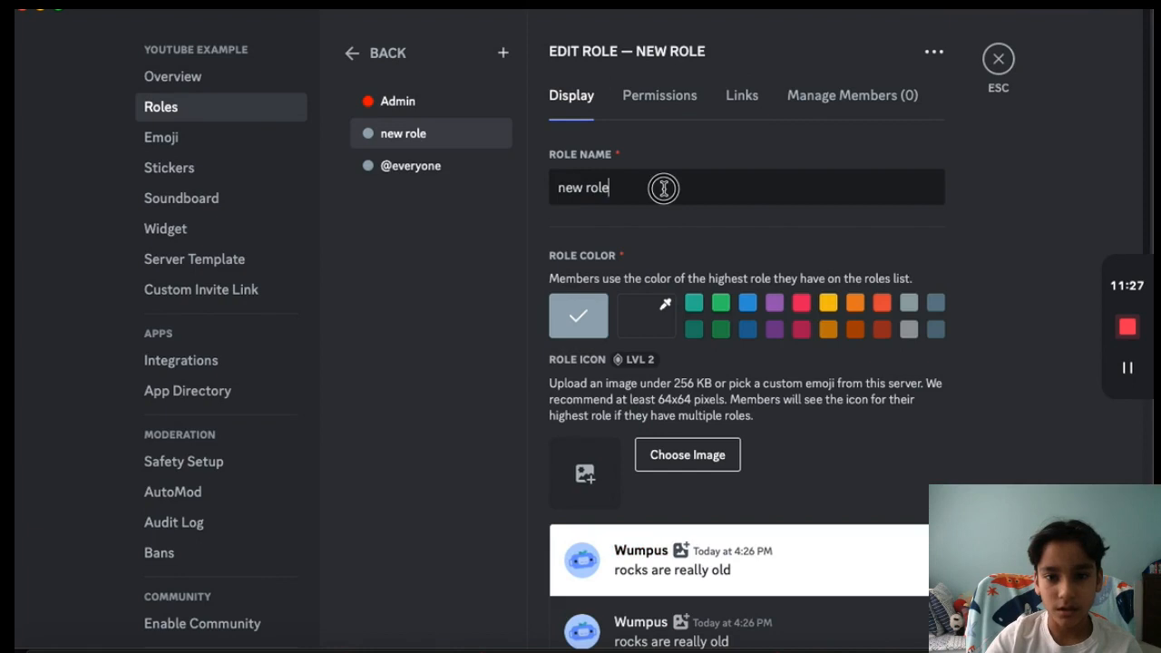
key(ctrl+a)
text(Memv)
text(ber)
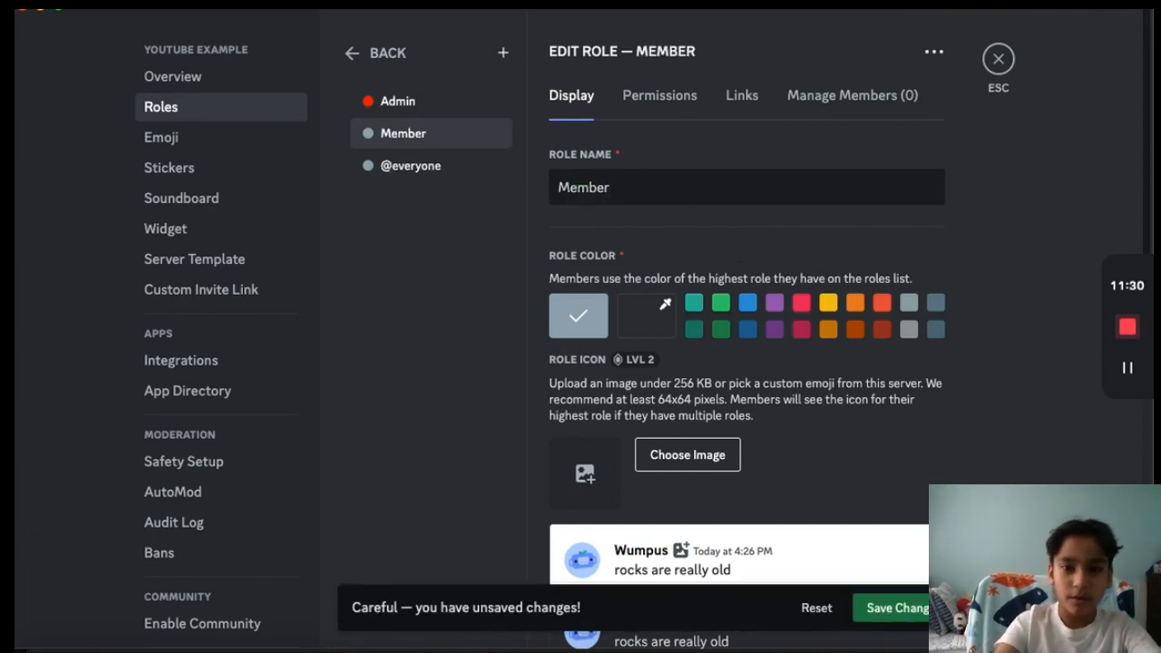
- Try the names "Person" and "Organism" for the second role and clear the role name
key(BackSpace)
key(BackSpace)
key(BackSpace)
key(BackSpace)
text(Pers)
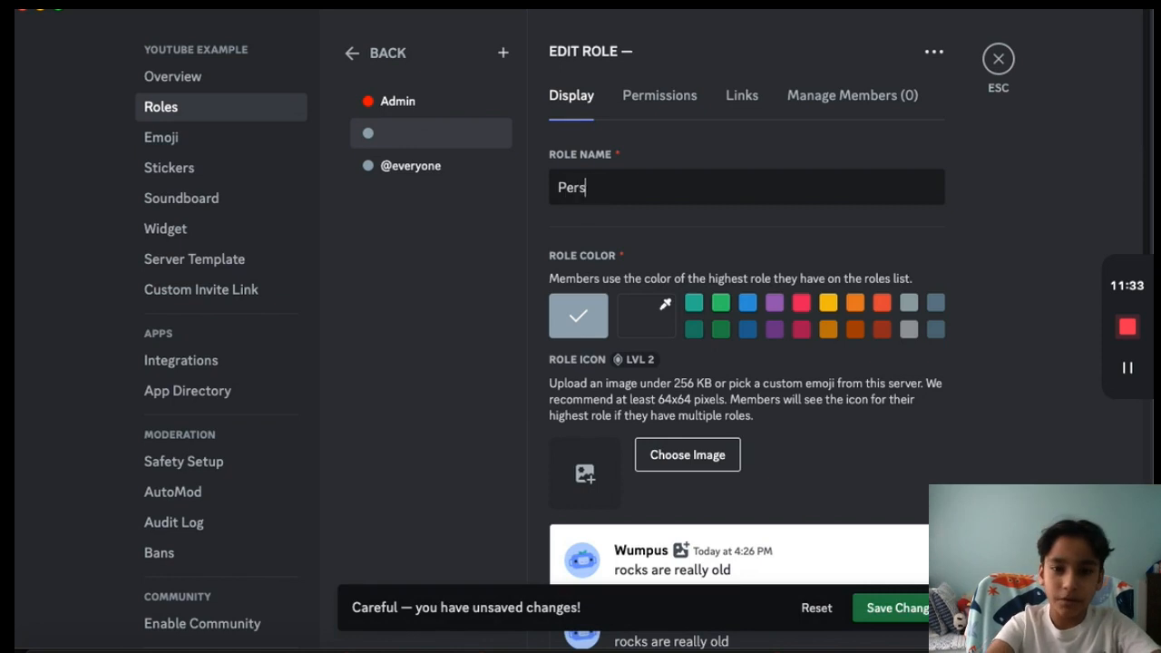
text(on)
key(BackSpace)
key(BackSpace)
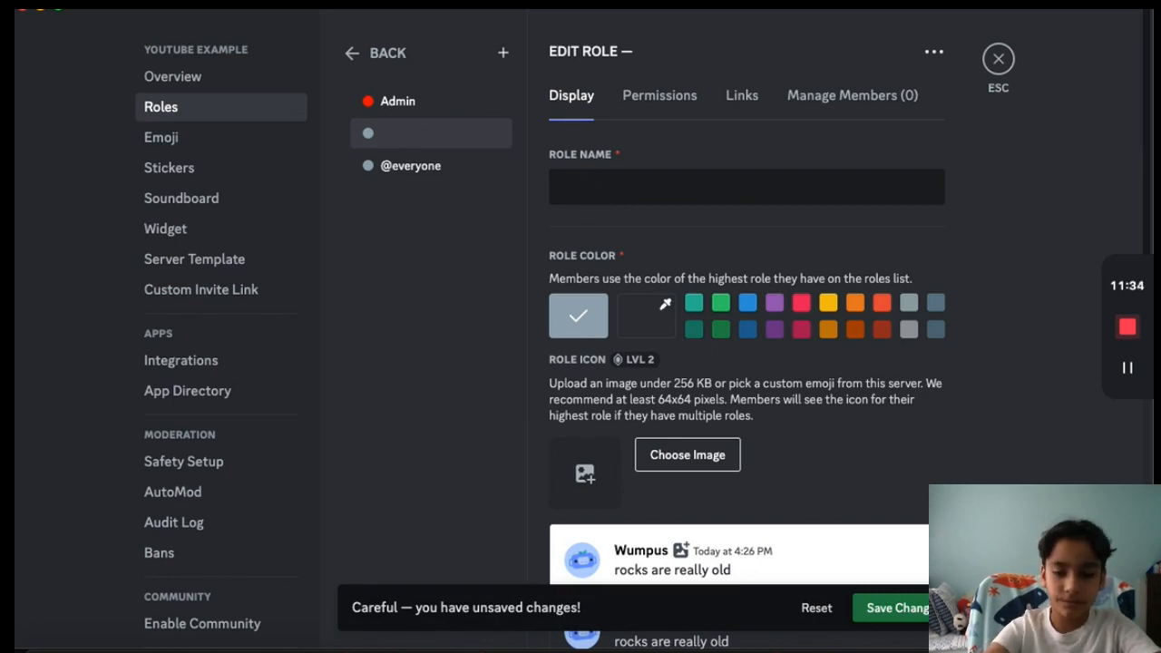
text(Organisdm)
key(BackSpace)
text(nisdm)
key(BackSpace)
key(BackSpace)
key(BackSpace)
key(BackSpace)
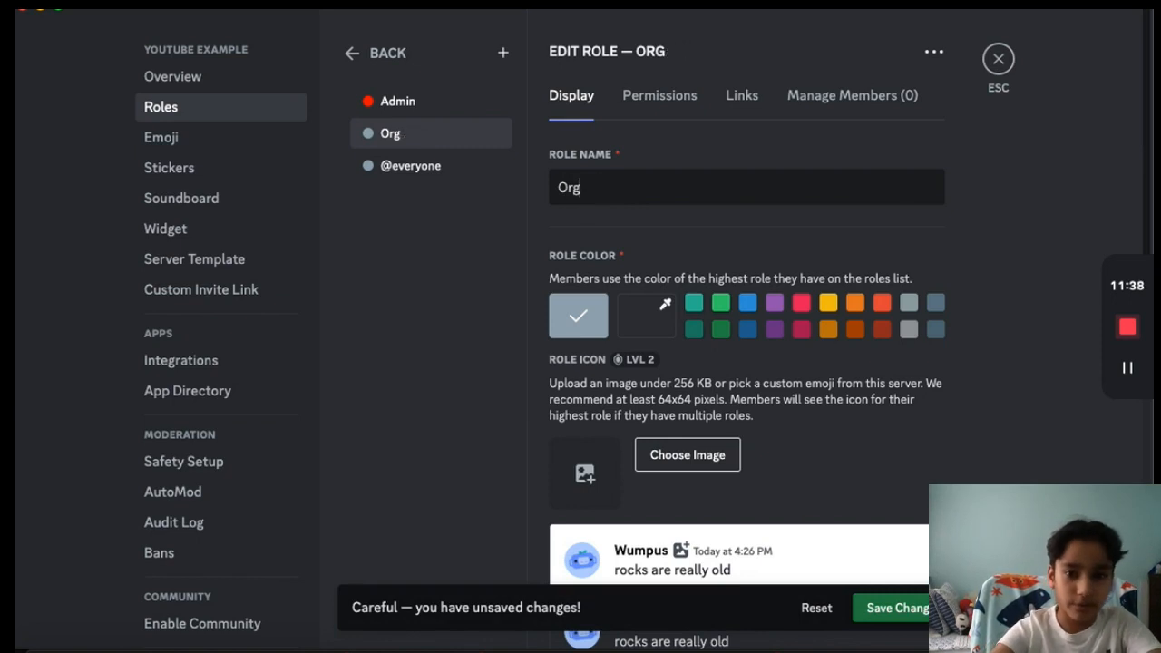
- Name the second role "Member", give it the preset green color and save the changes
text(Me)
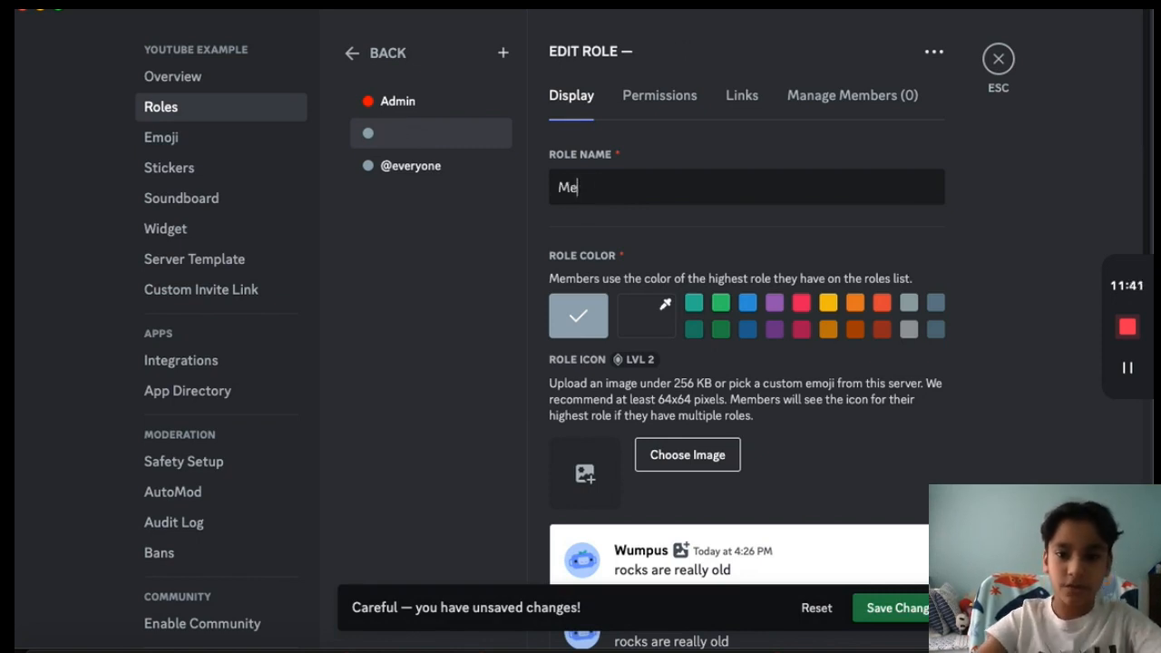
text(meer)
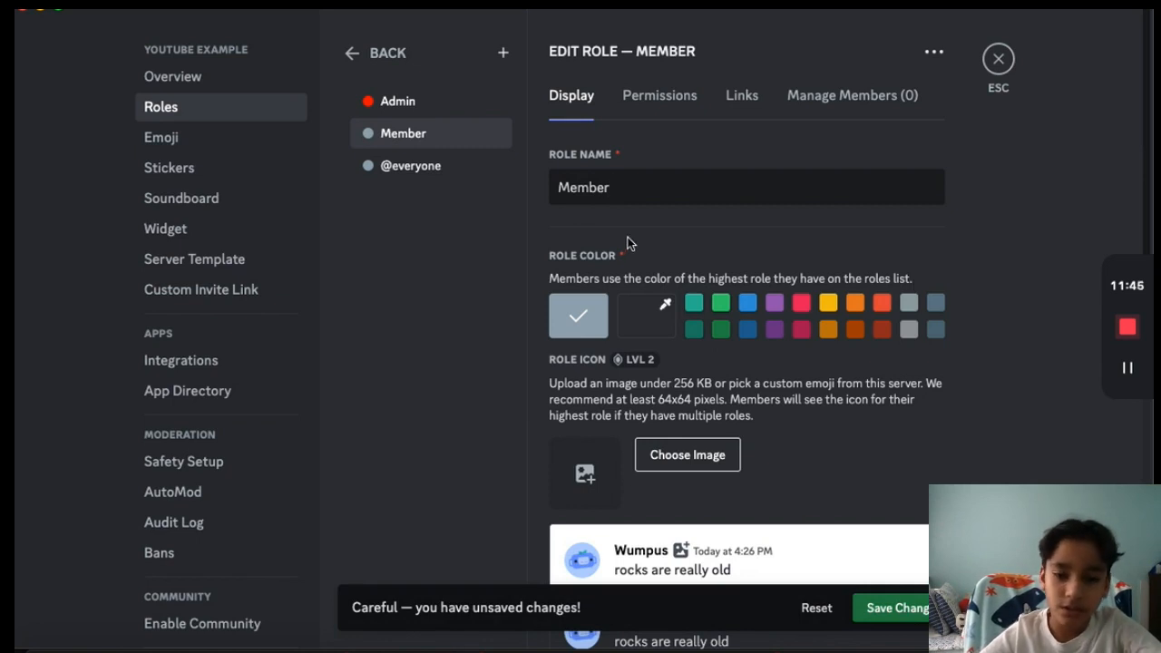
click(638, 329)
click(757, 454)
drag(840, 394, 992, 204)
click(1010, 408)
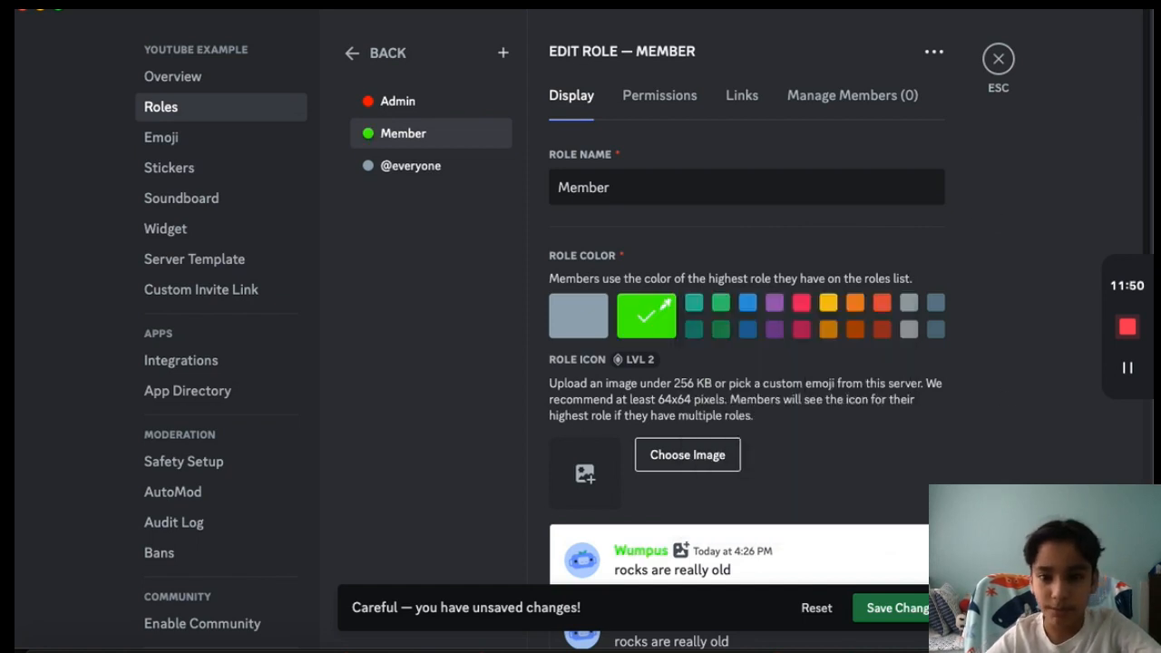
click(716, 303)
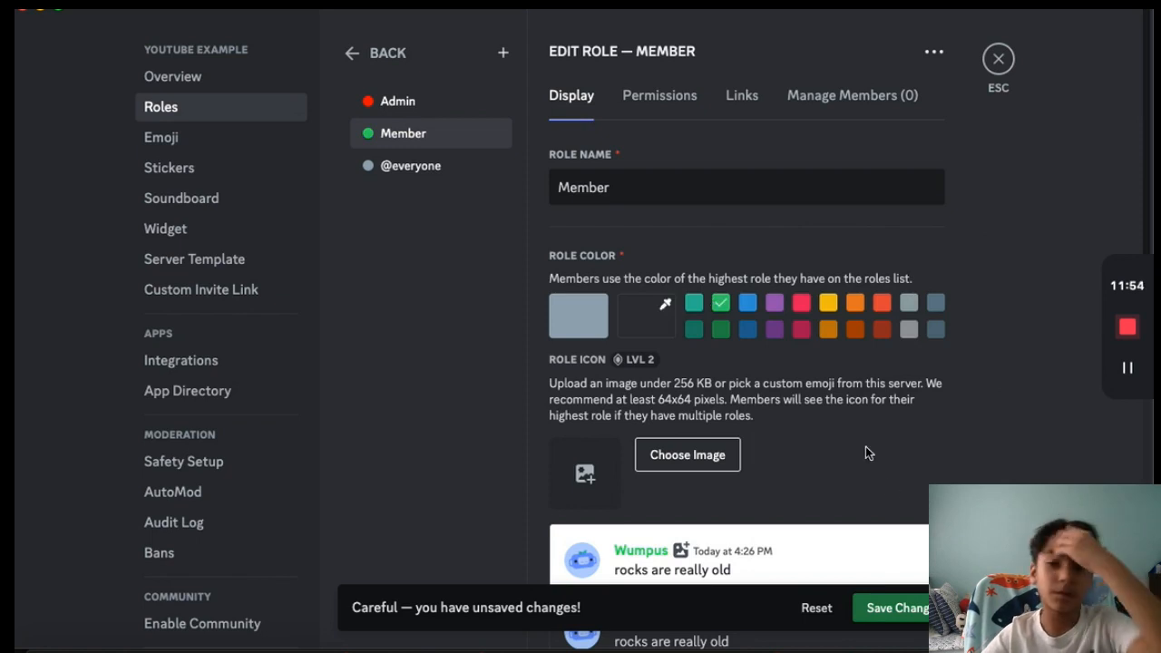
click(899, 608)
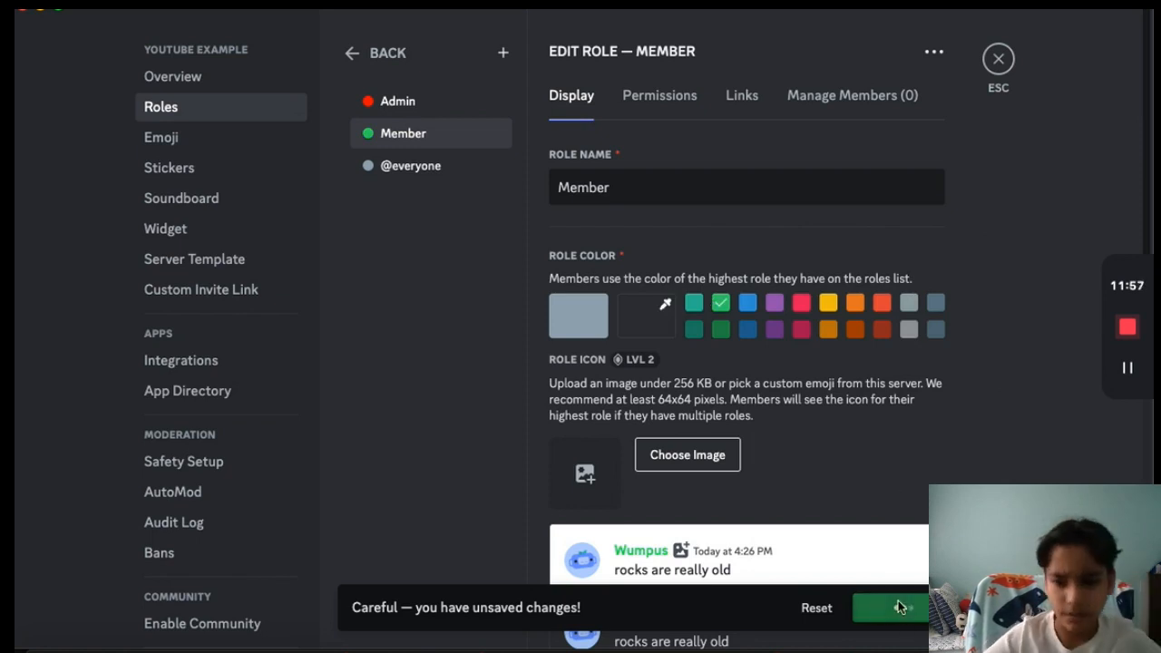
- Enable View Channels in the Member role's general server permissions
click(659, 95)
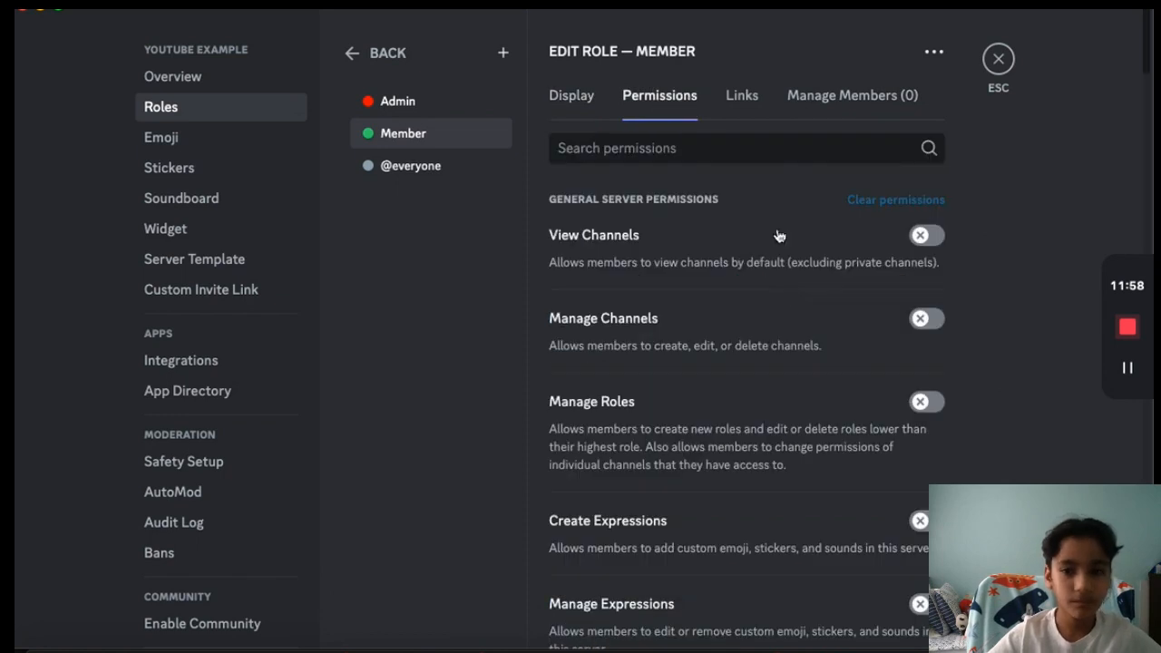
scroll(826, 356, down, 5)
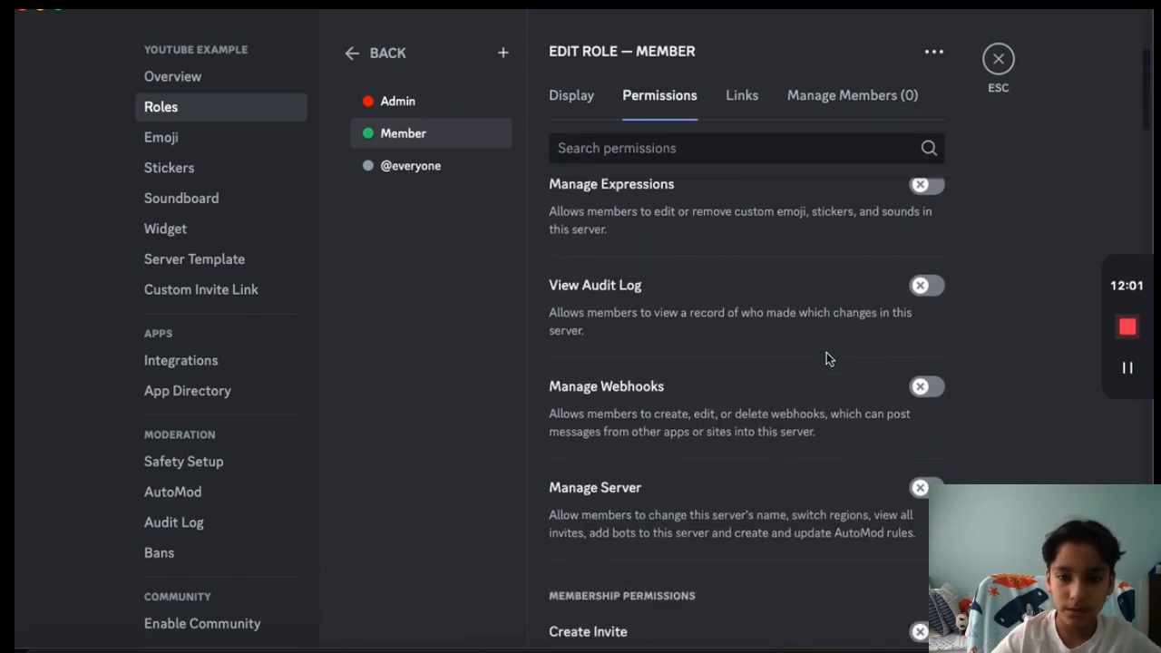
scroll(827, 356, down, 15)
scroll(826, 359, up, 20)
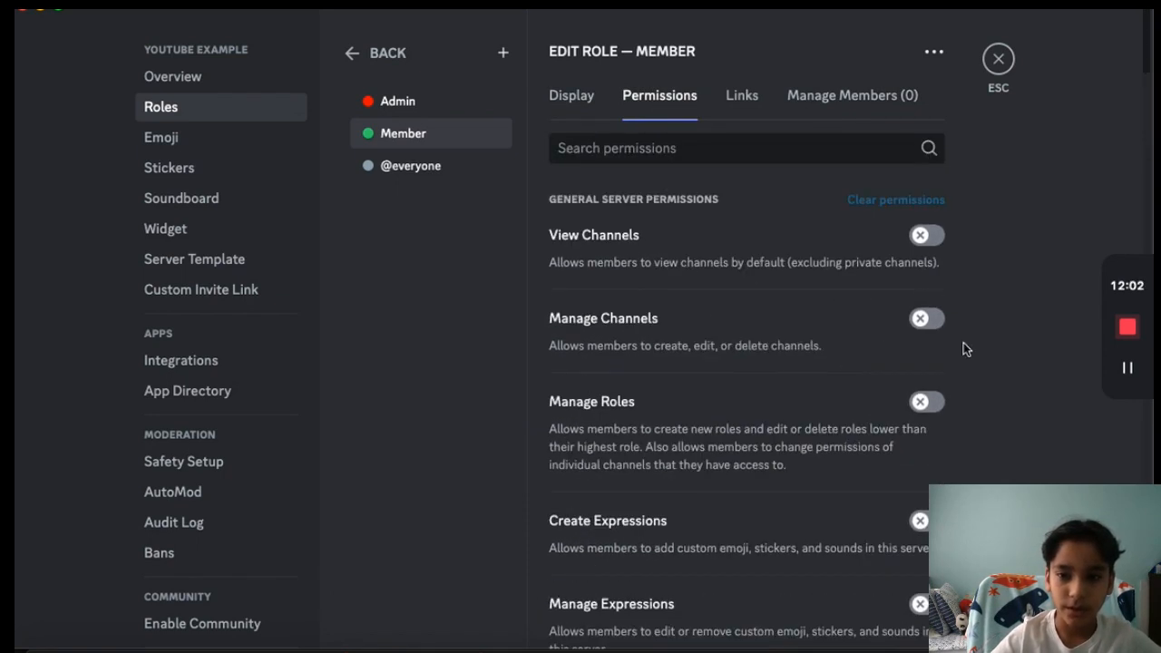
click(924, 237)
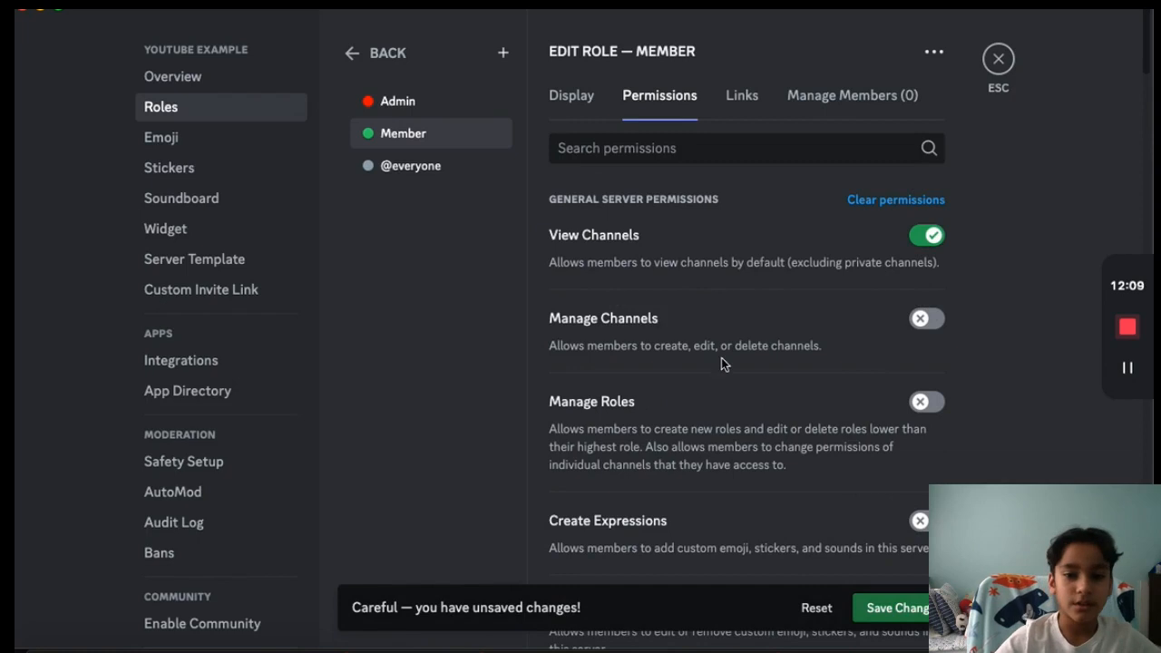
- Enable Create Invite and Change Nickname in the Member role's membership permissions
scroll(742, 403, down, 1)
scroll(861, 354, down, 3)
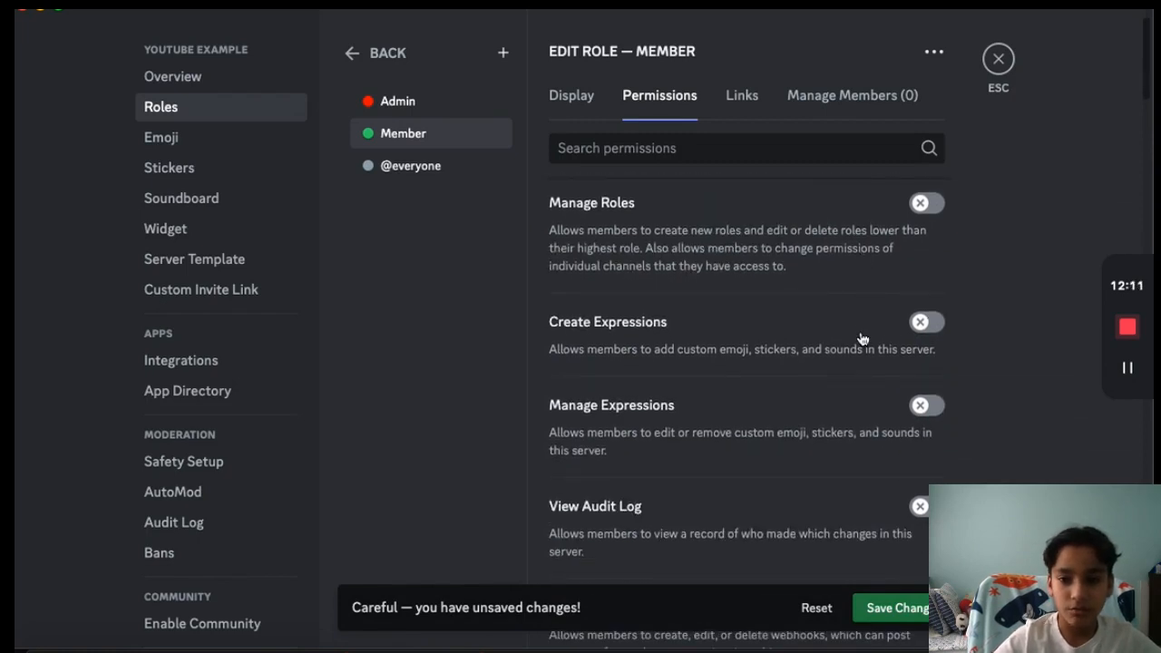
scroll(859, 360, down, 5)
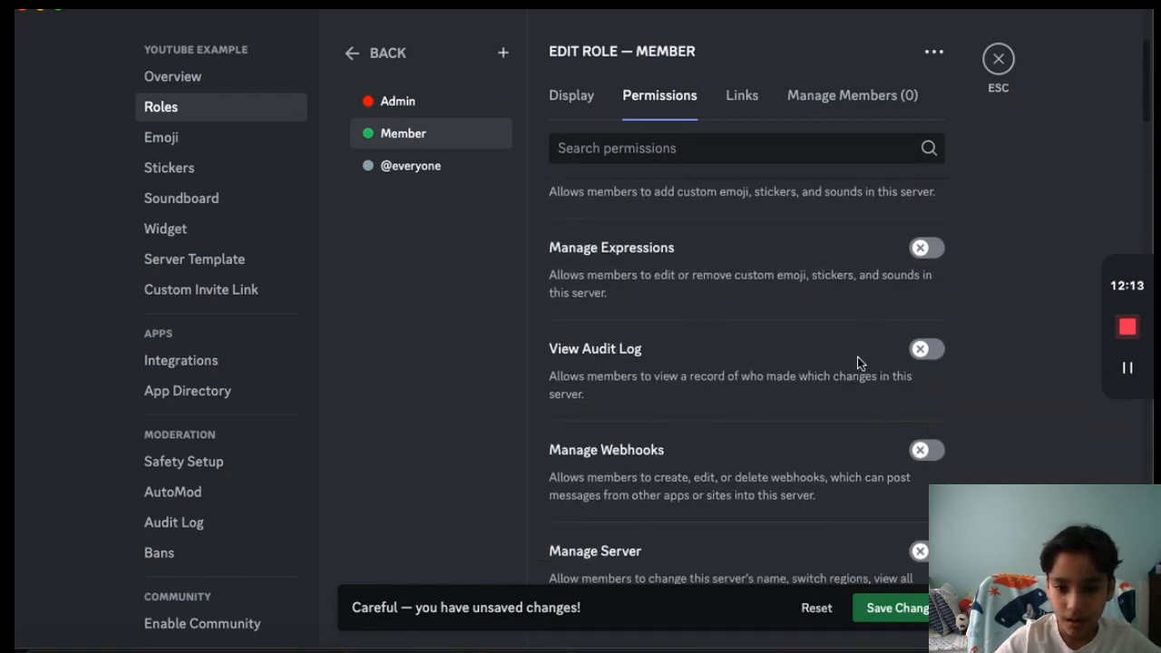
scroll(860, 362, down, 7)
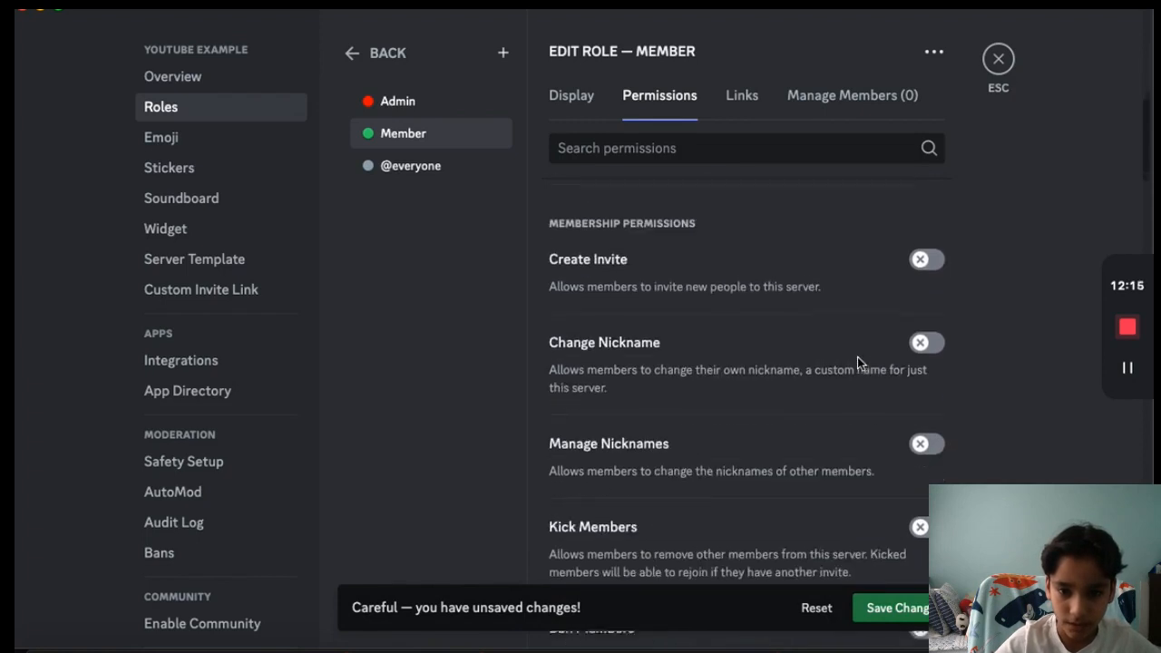
click(930, 258)
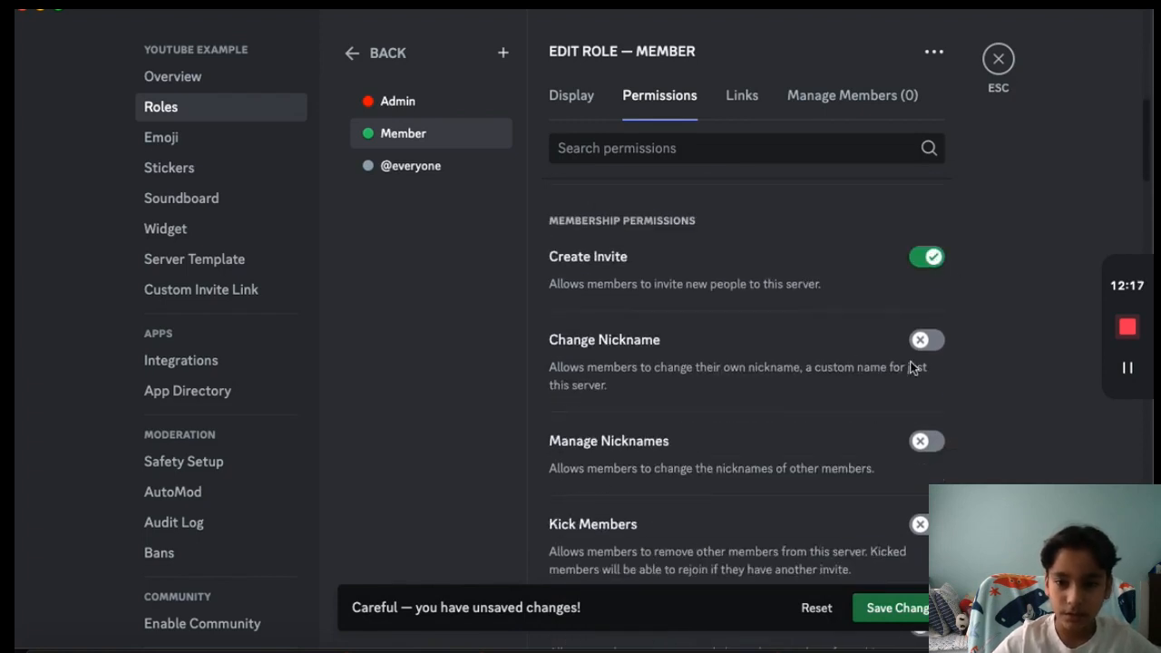
click(926, 345)
- Enable Send Messages, Send Messages in Threads, Create Public Threads and Create Private Threads in the Member role's text channel permissions
scroll(938, 441, down, 10)
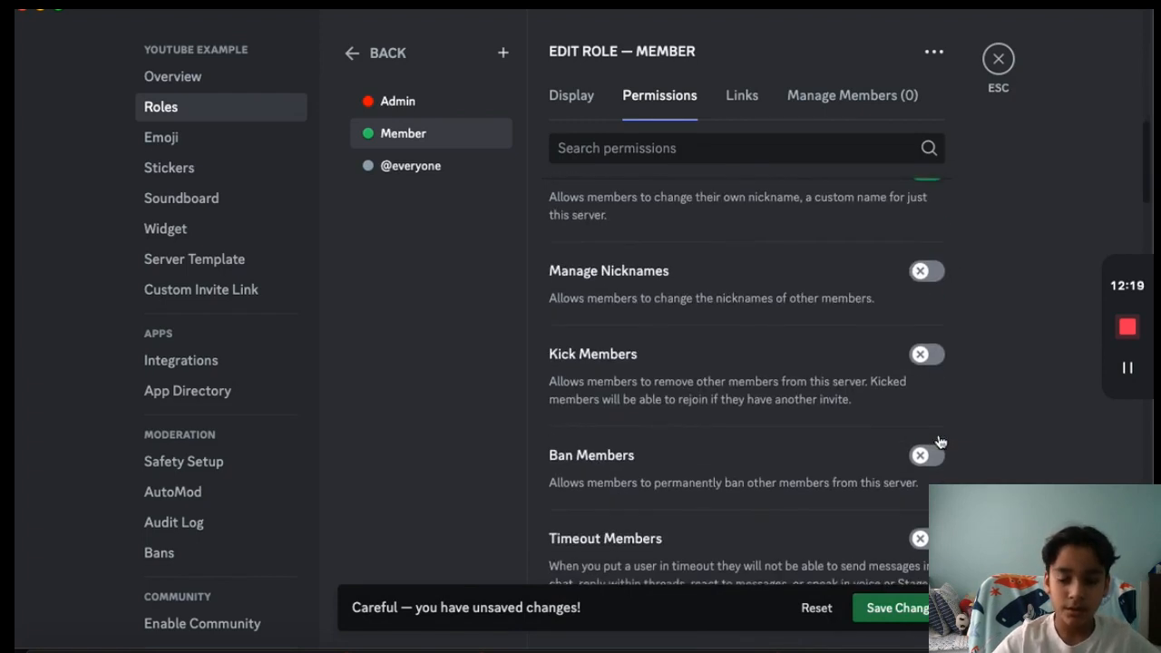
click(925, 335)
scroll(922, 332, down, 5)
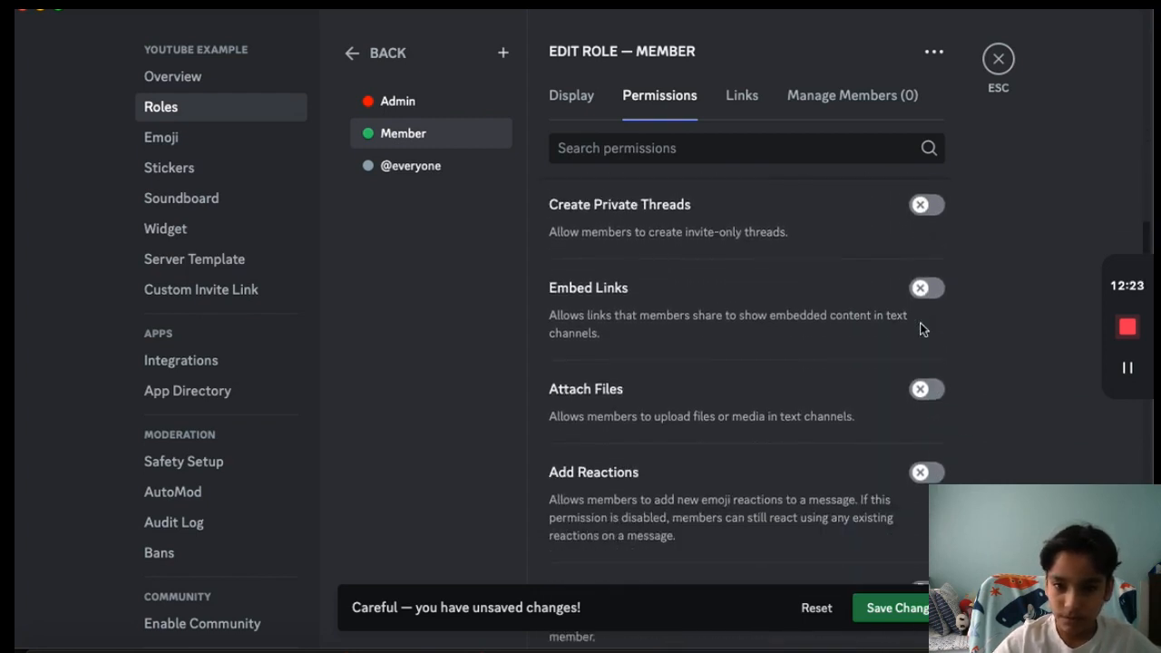
scroll(920, 331, up, 5)
click(925, 336)
click(926, 421)
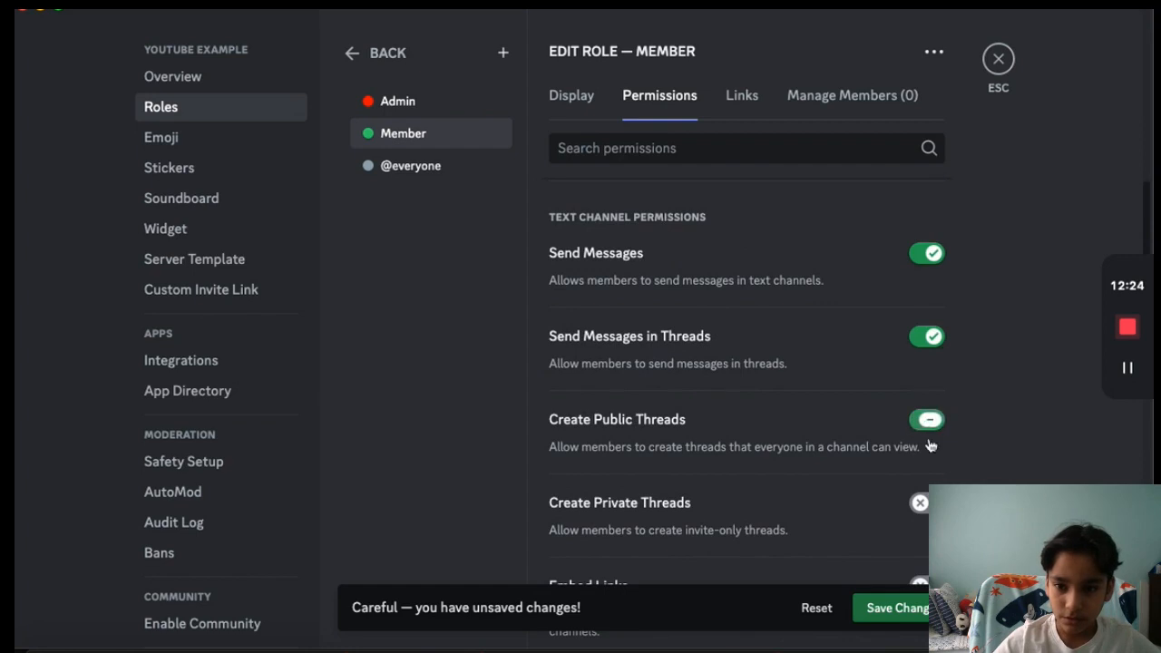
click(923, 502)
scroll(924, 503, down, 3)
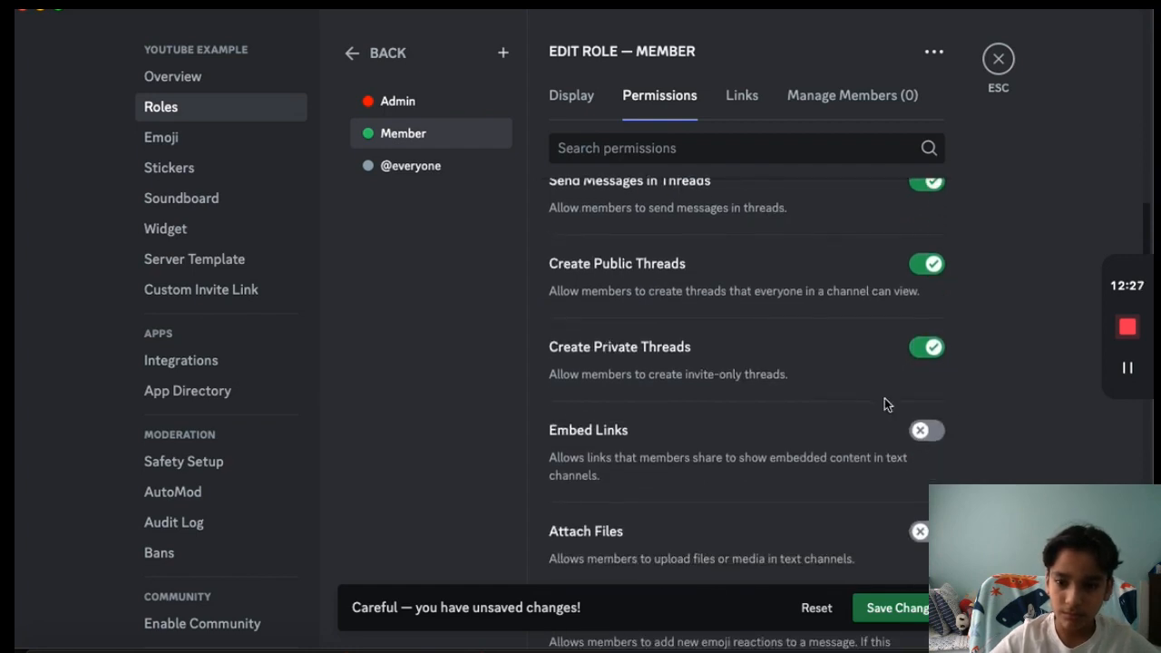
scroll(814, 442, down, 5)
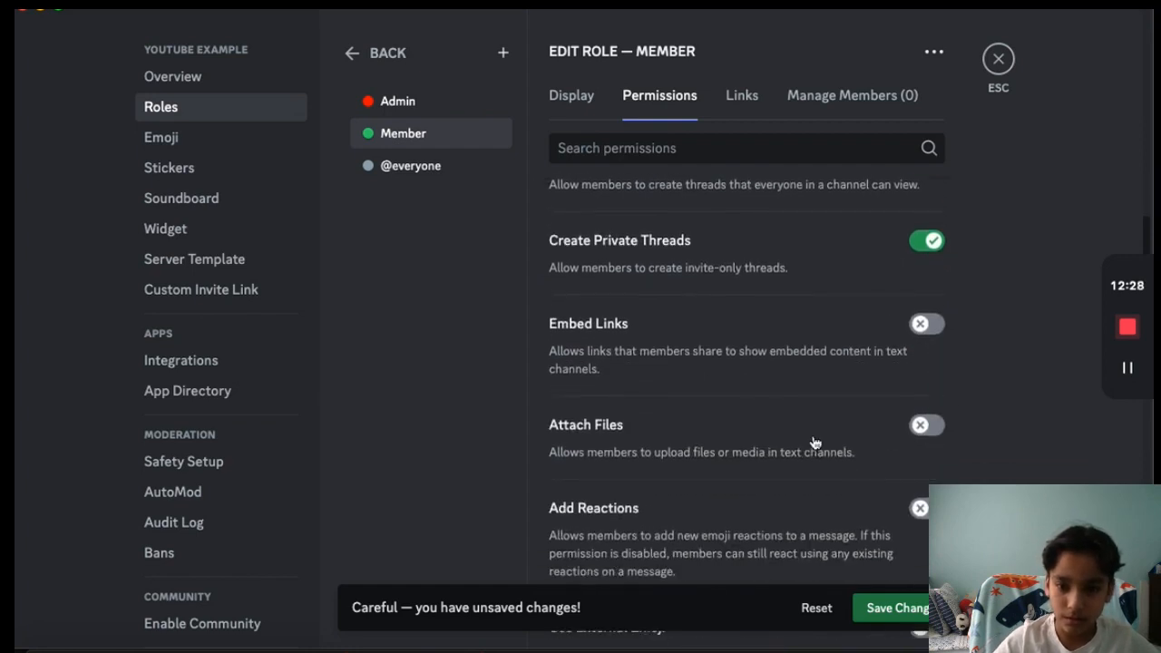
scroll(675, 417, down, 2)
scroll(675, 414, up, 1)
click(919, 309)
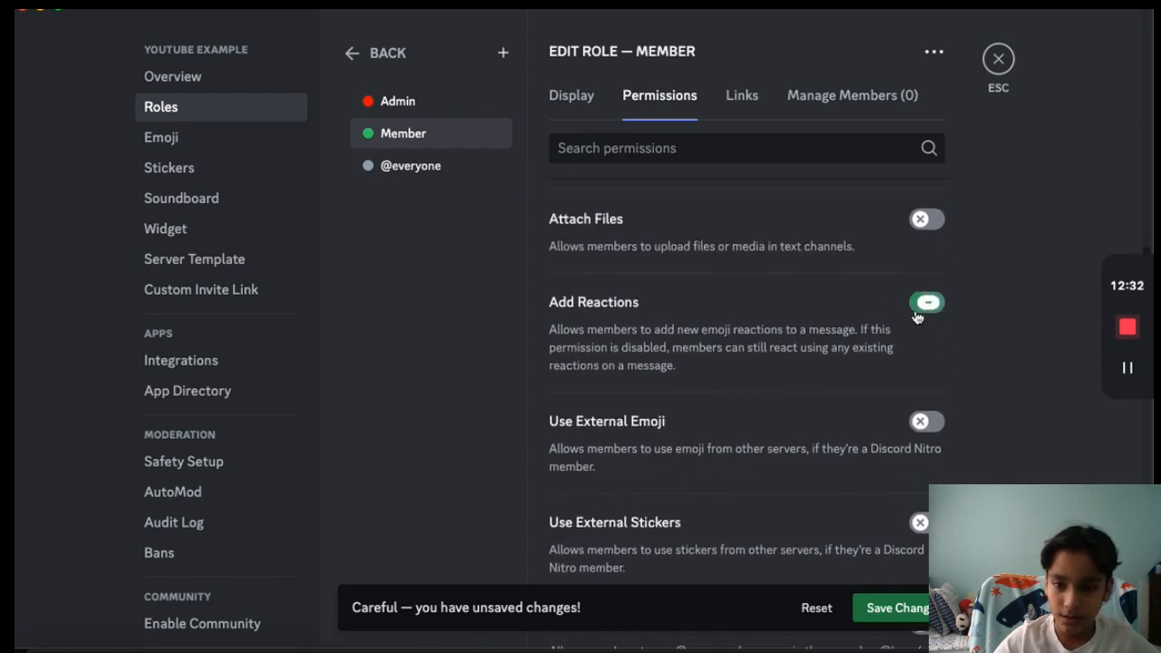
click(928, 423)
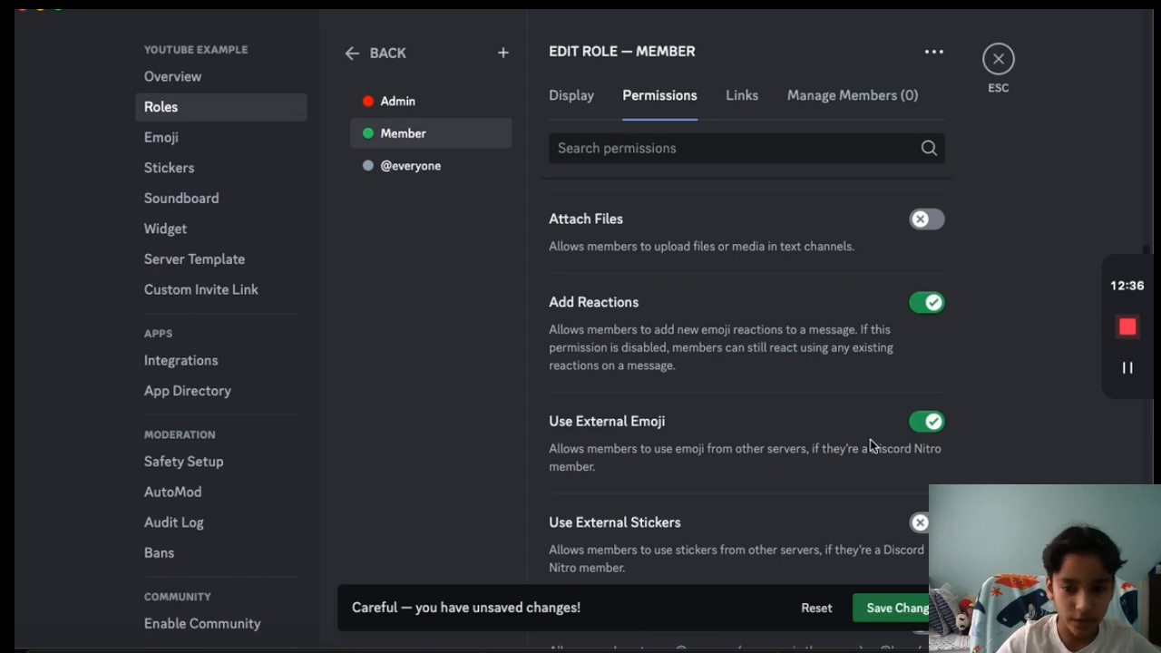
scroll(870, 444, down, 3)
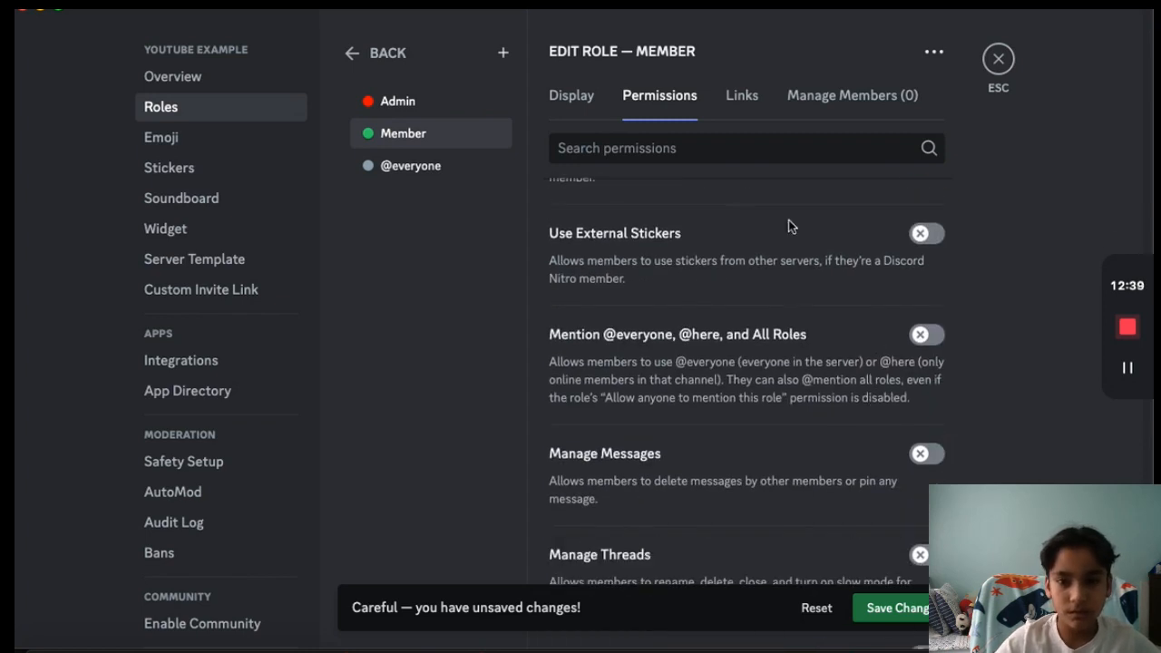
click(918, 338)
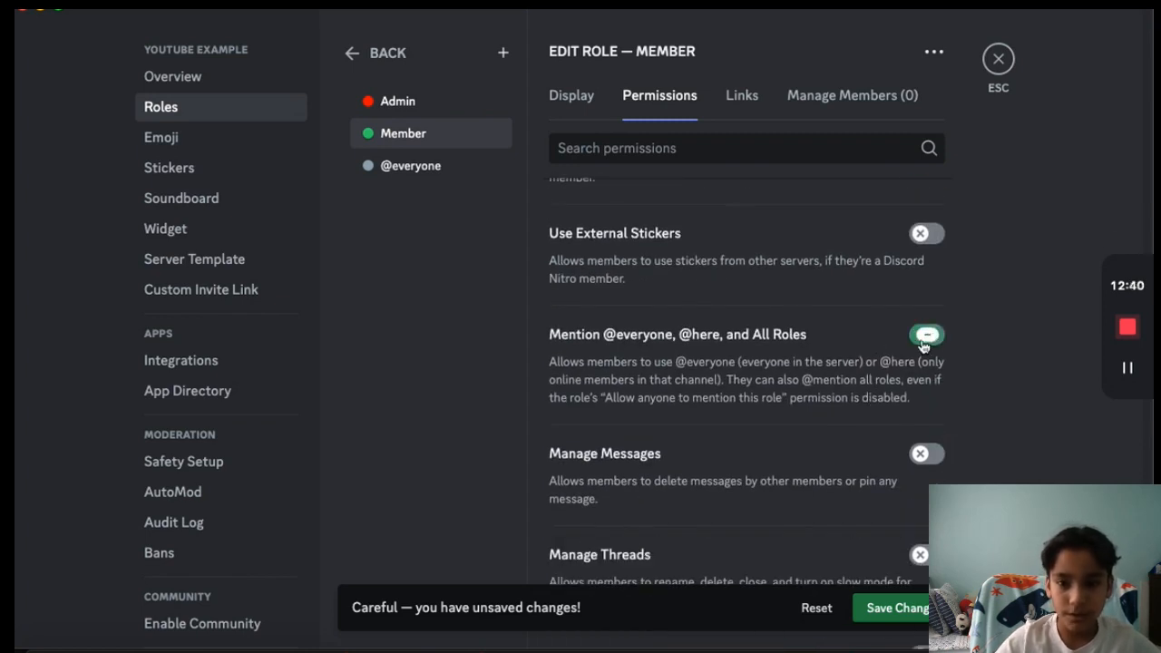
- Enable Use External Stickers, Send Text-to-Speech Messages and Read Message History in the Member role's text channel permissions
click(932, 235)
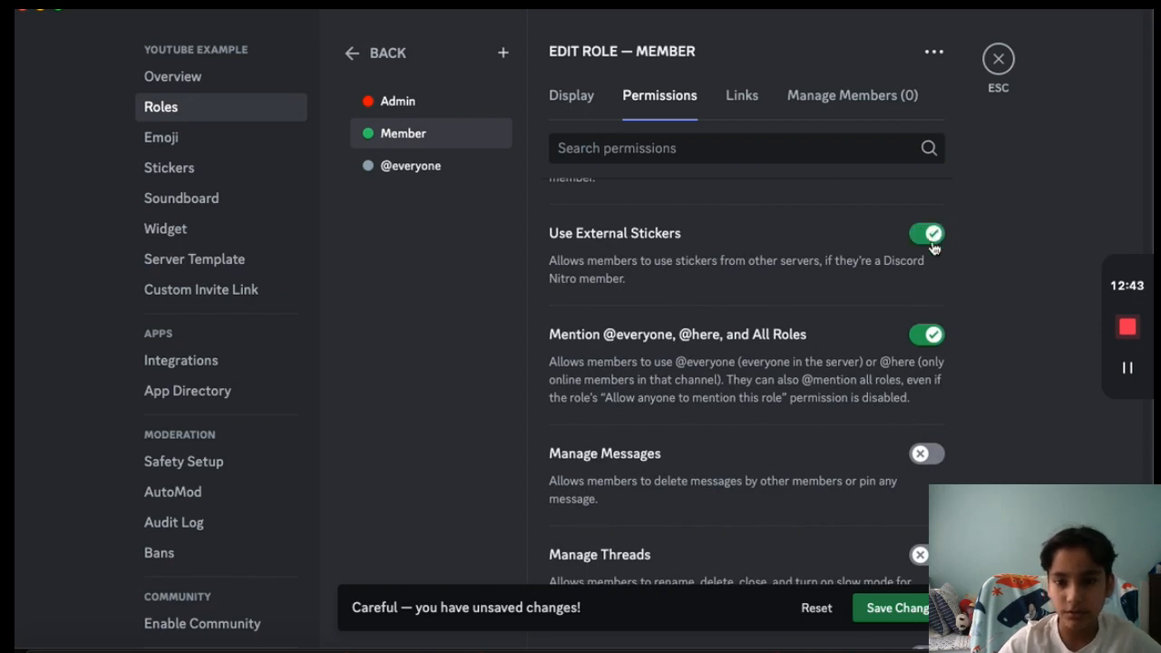
scroll(932, 296, up, 3)
scroll(932, 296, down, 1)
scroll(932, 296, down, 5)
scroll(932, 296, up, 2)
scroll(932, 296, up, 2)
scroll(932, 296, down, 4)
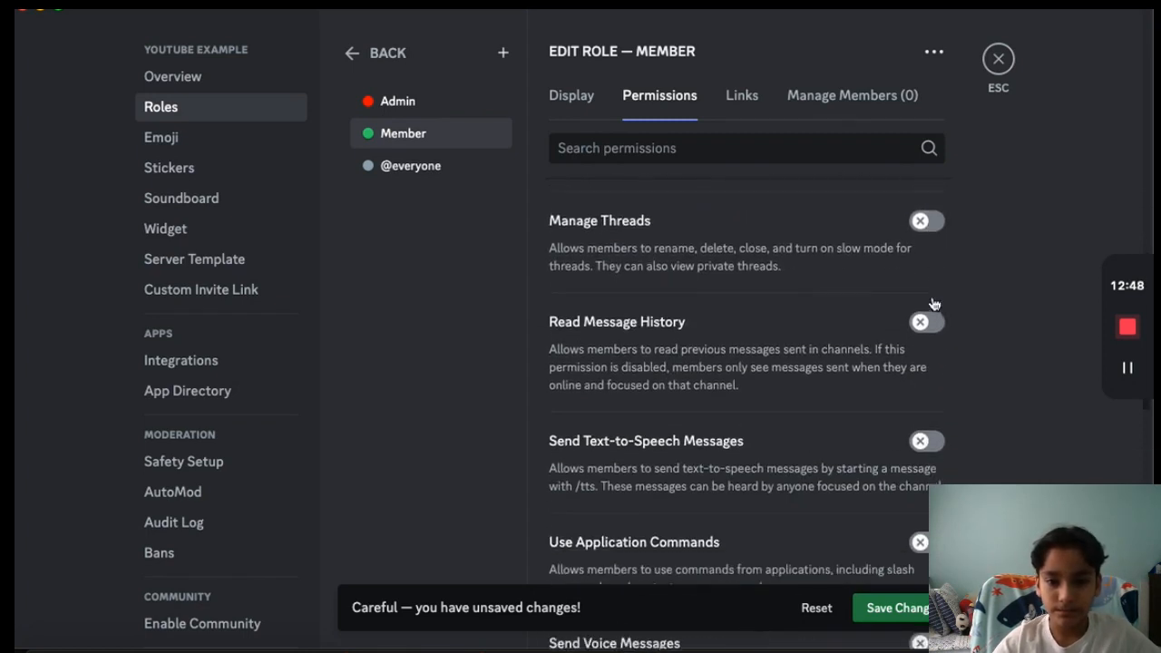
scroll(935, 304, down, 1)
click(925, 432)
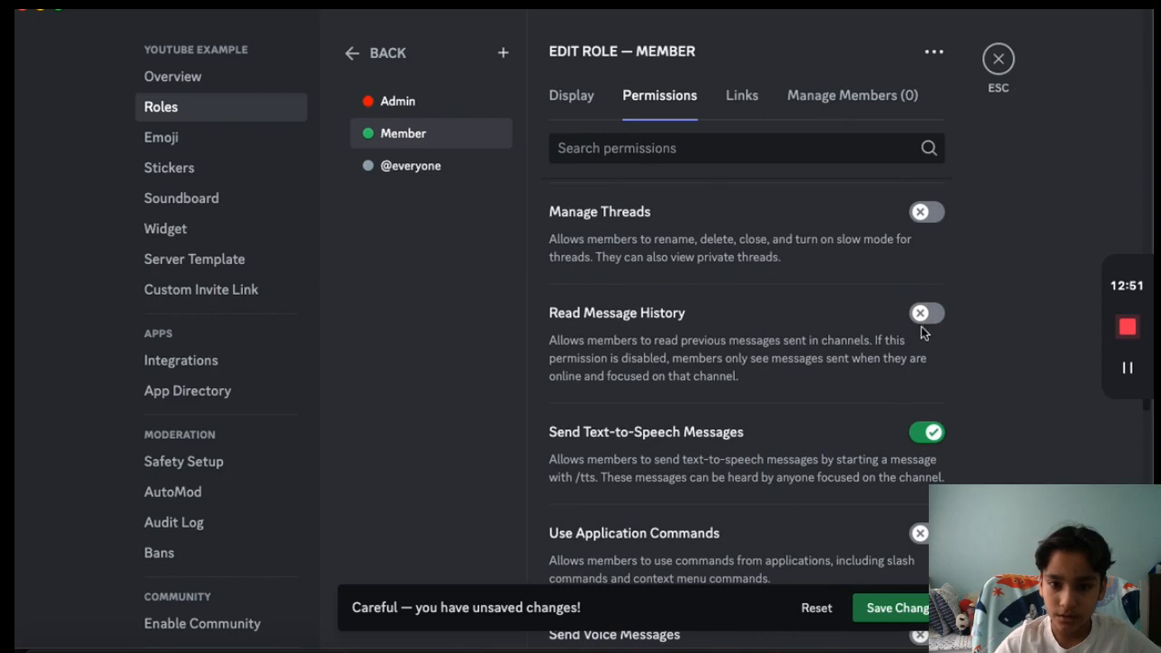
click(926, 313)
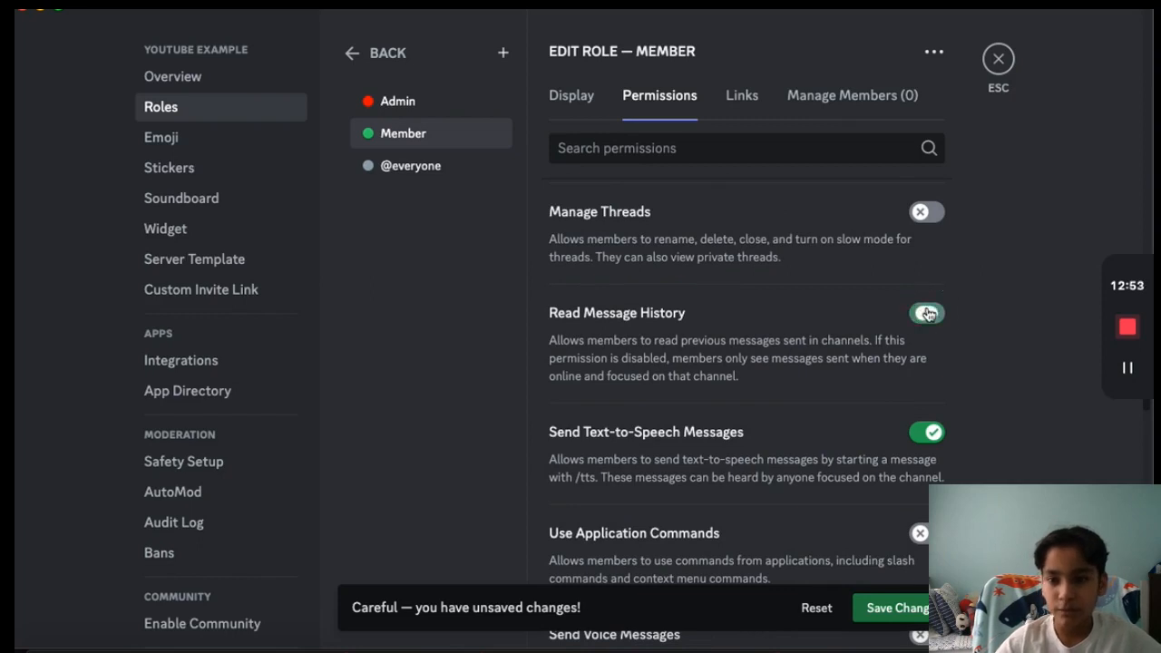
- Enable Use Application Commands and Send Voice Messages in the Member role's text channel permissions
scroll(928, 481, down, 3)
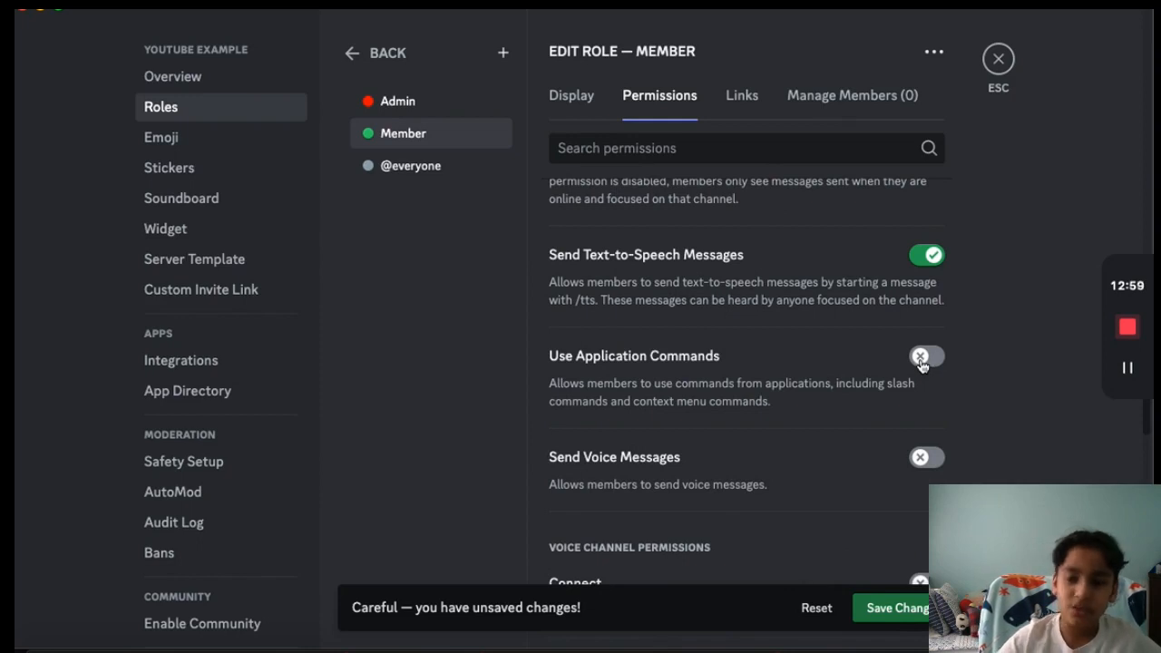
click(922, 360)
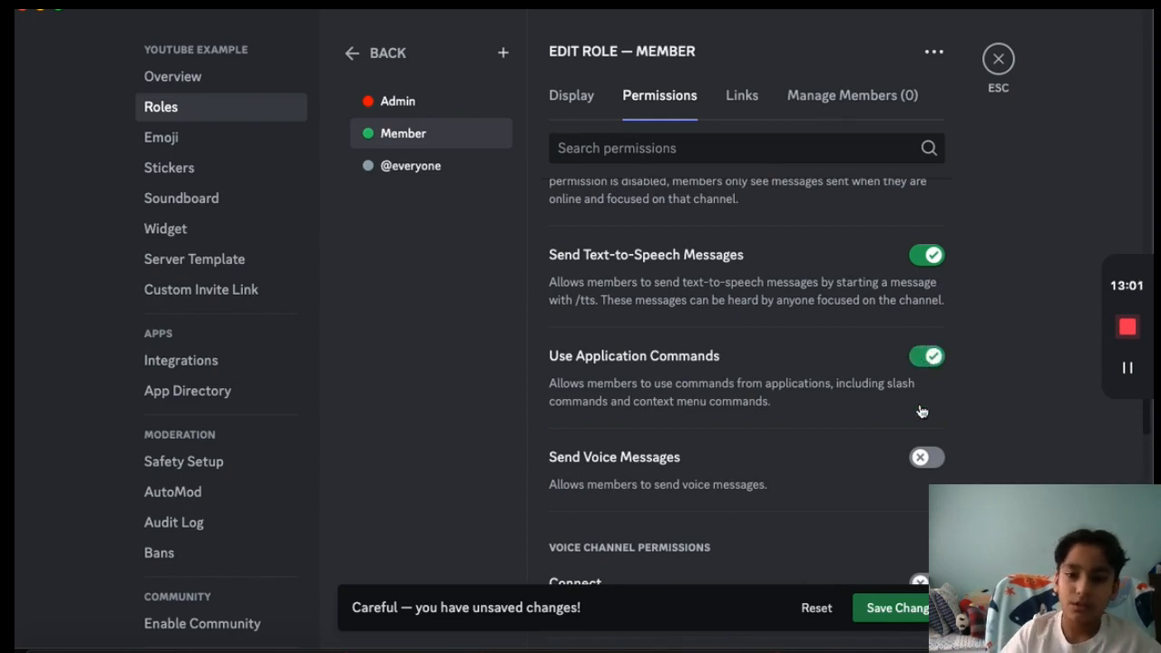
scroll(747, 381, down, 2)
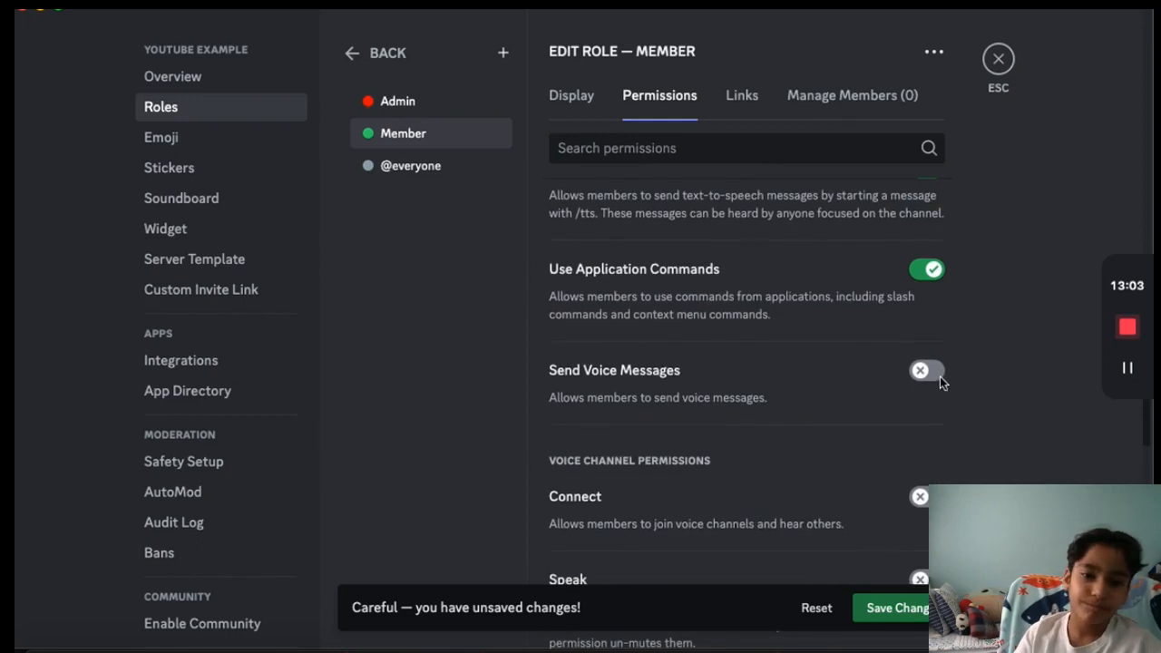
click(926, 371)
- Save the Member role's permission changes and close the server settings
scroll(941, 466, down, 8)
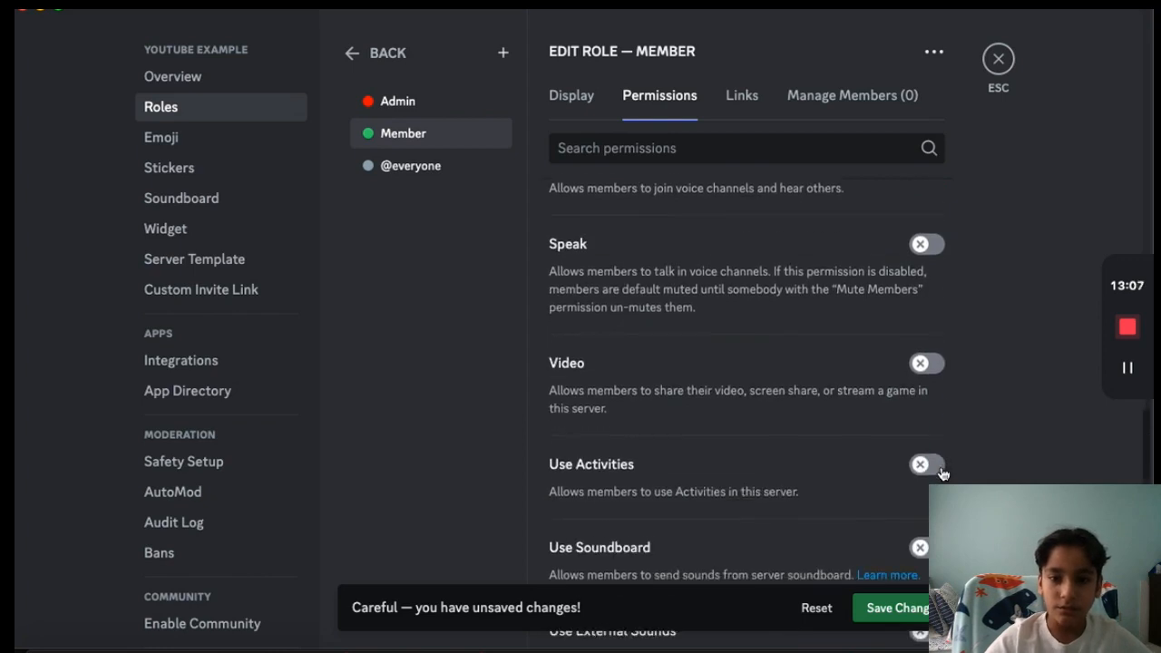
scroll(941, 472, down, 10)
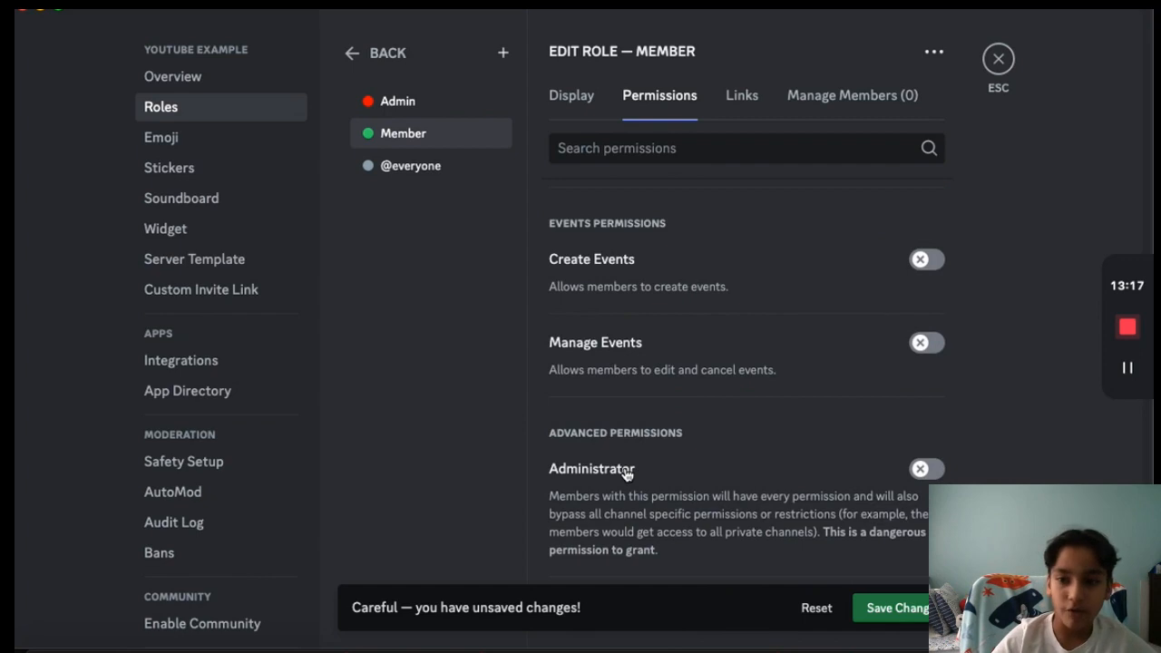
click(920, 614)
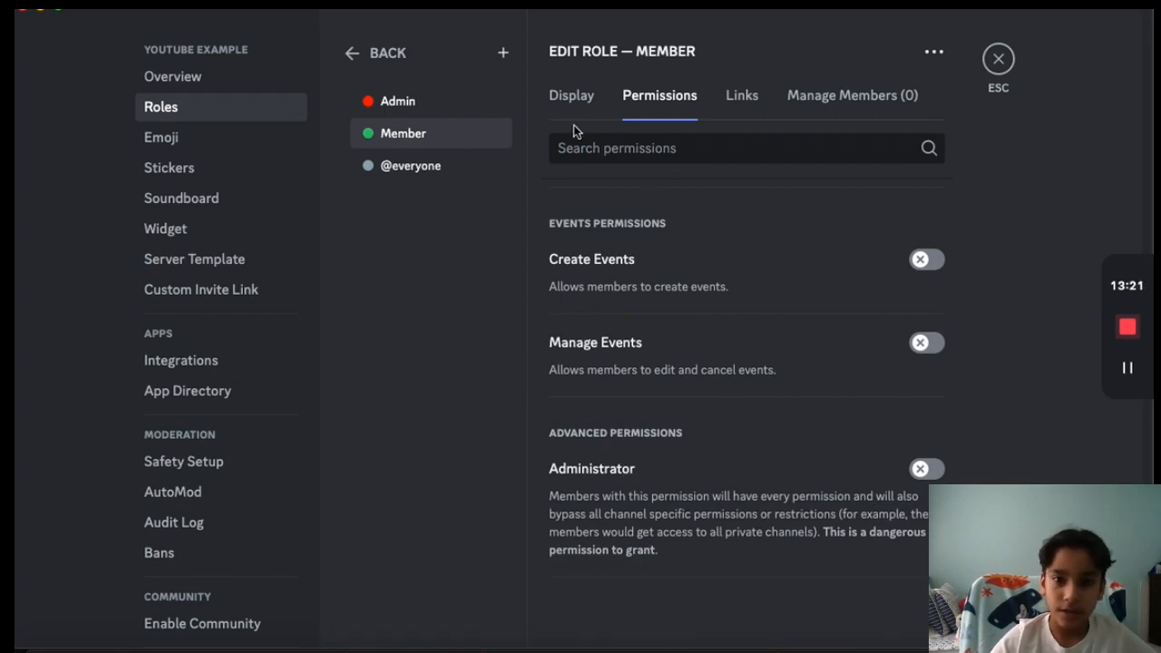
click(581, 96)
click(998, 60)
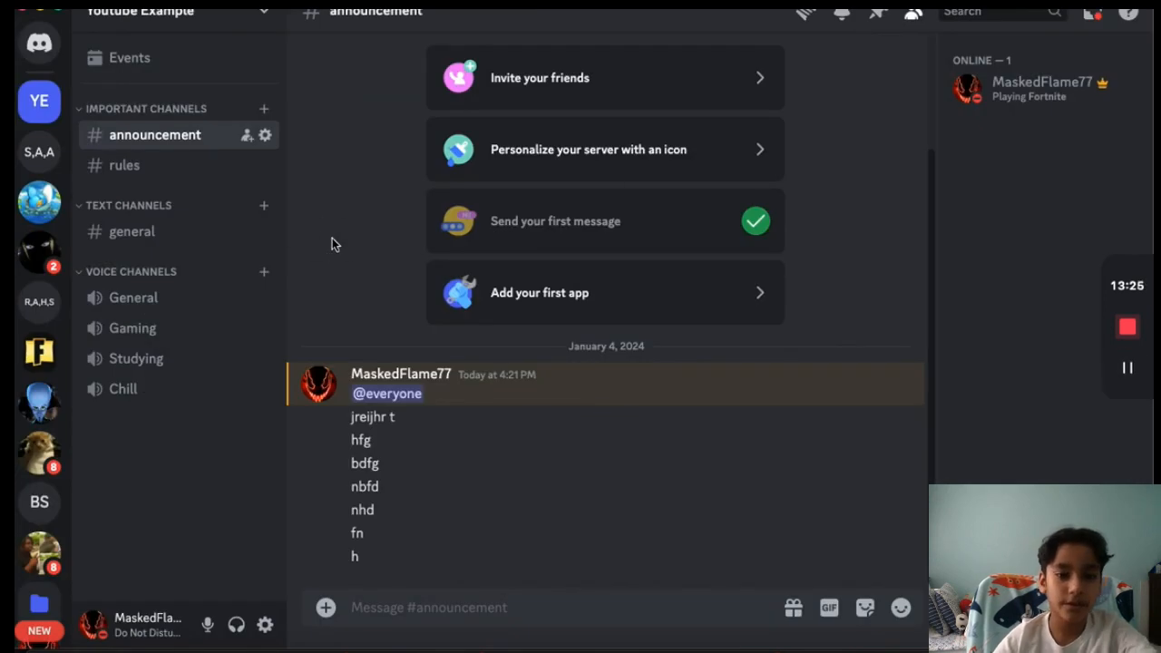
- Open the server's invitation dialog and look through the friends list and the invite link
click(203, 26)
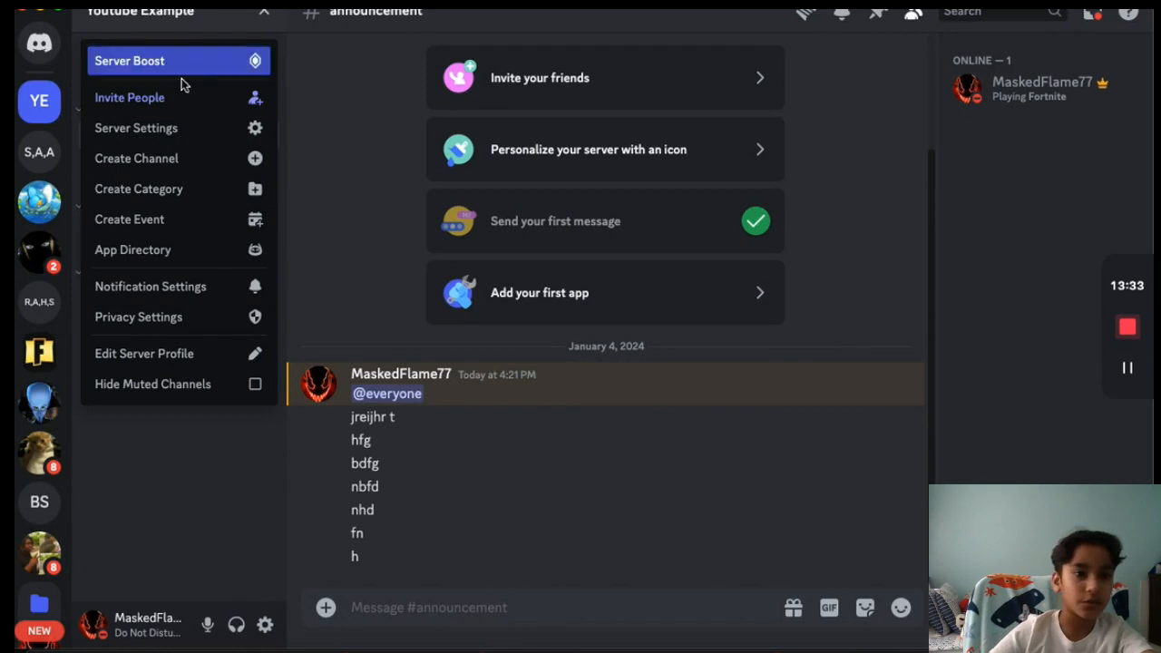
click(148, 98)
scroll(553, 345, down, 3)
scroll(553, 345, up, 3)
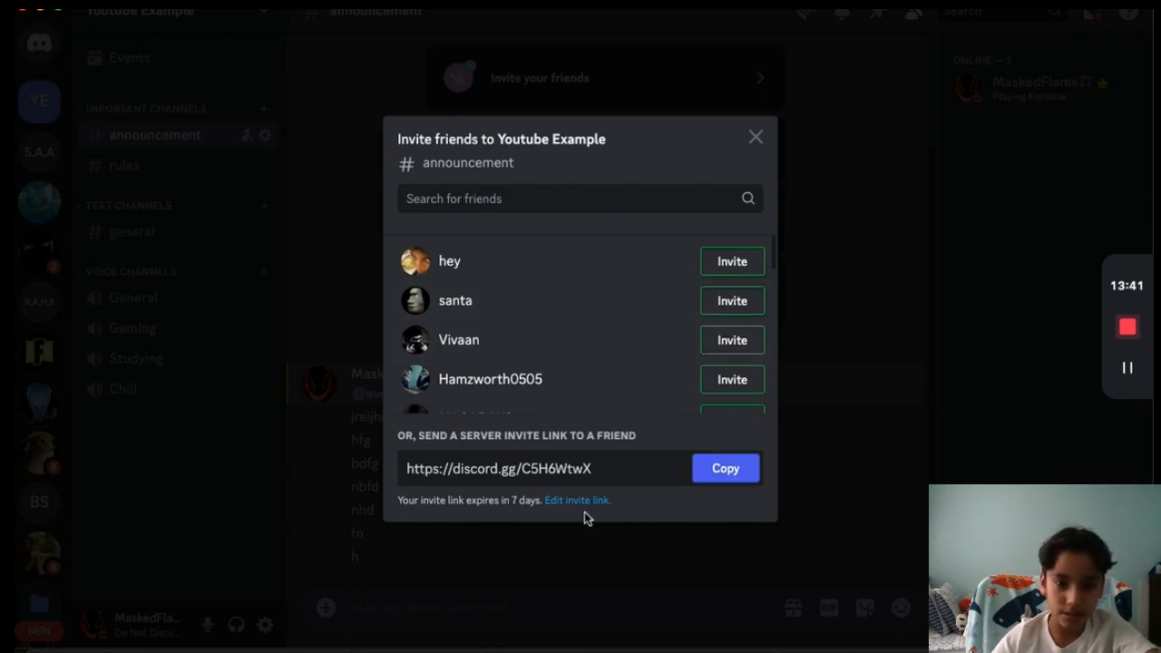
click(1128, 367)
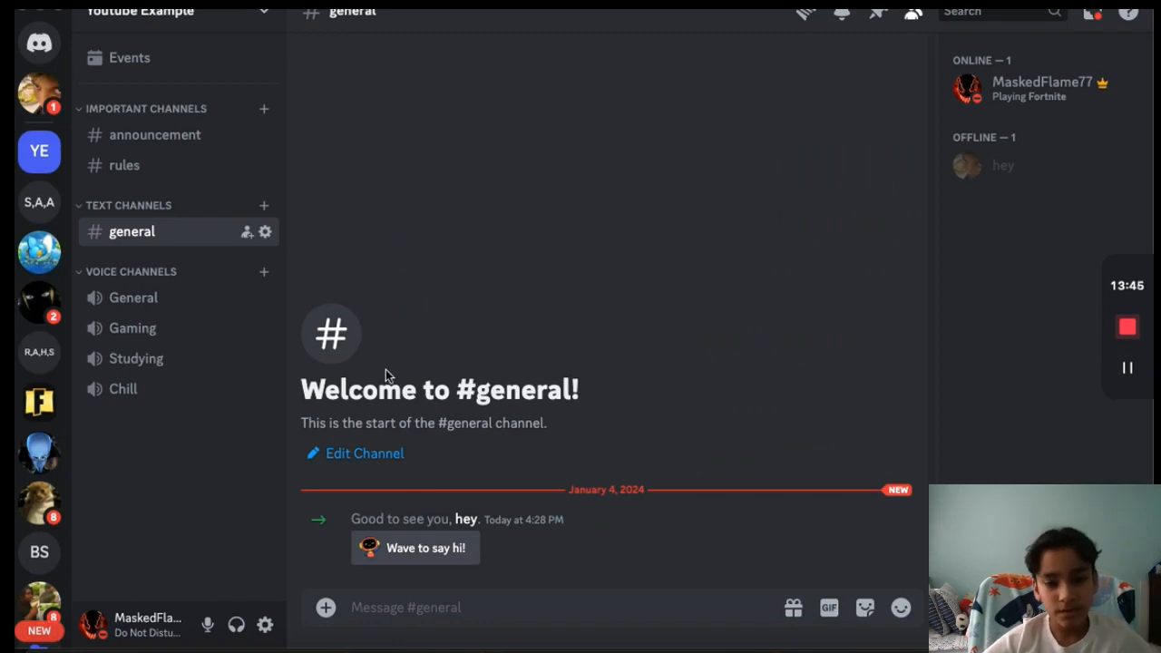
- Reopen the server's invitation dialog, browse the friends who can still be invited, and close it
click(405, 132)
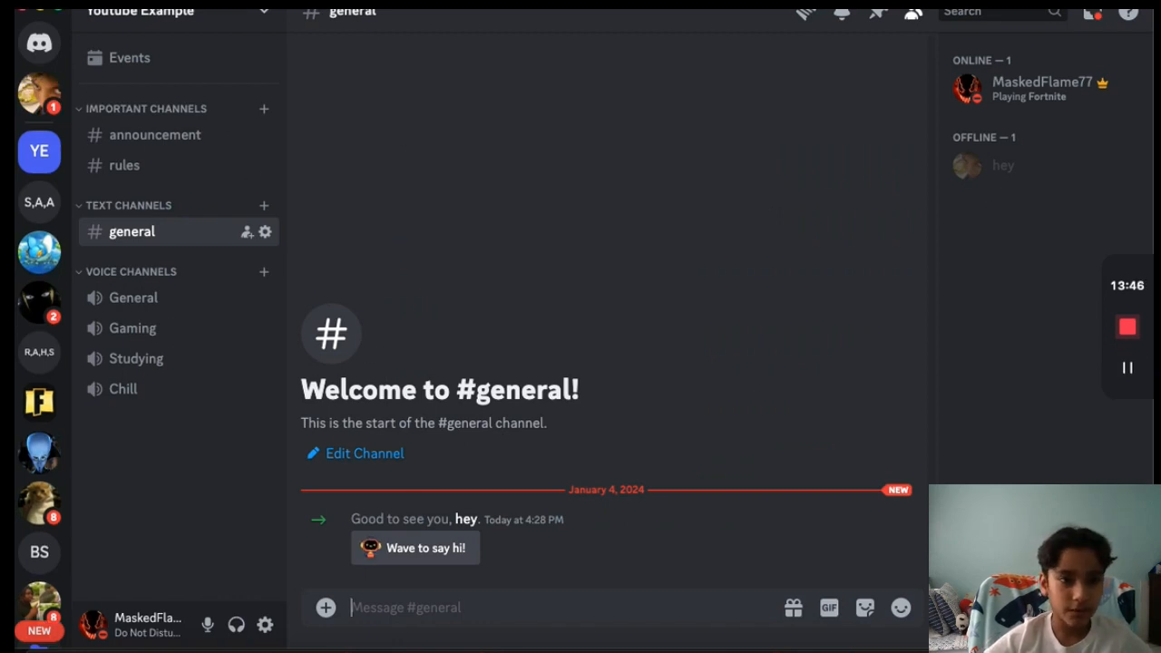
click(156, 24)
click(161, 99)
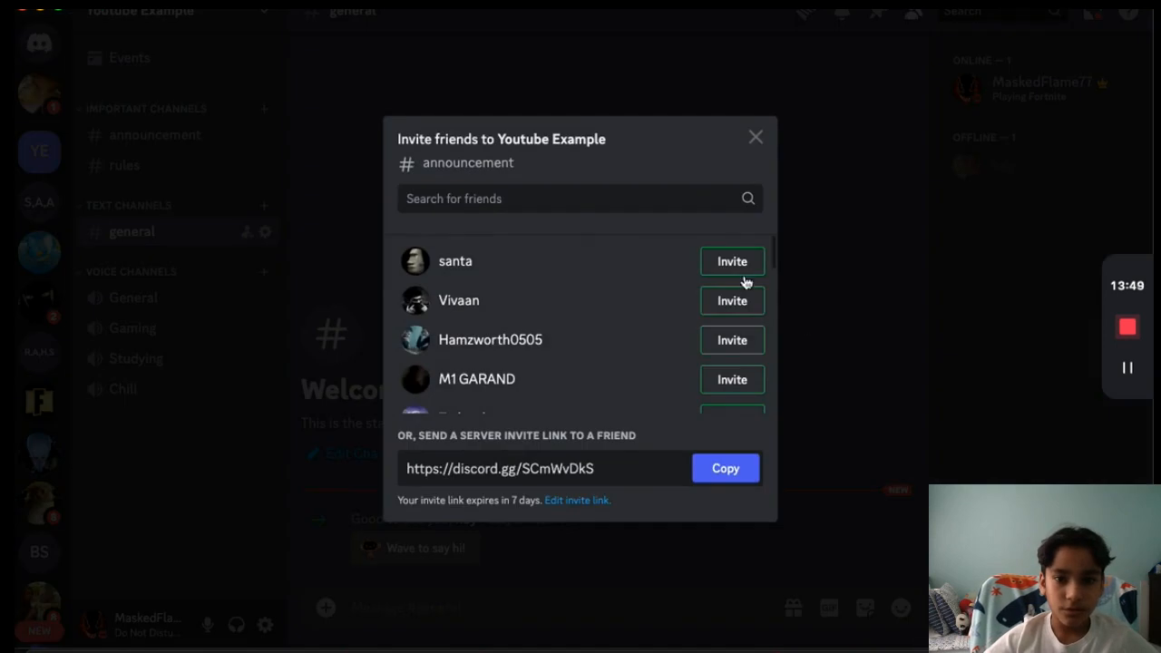
scroll(587, 349, down, 6)
scroll(587, 349, up, 8)
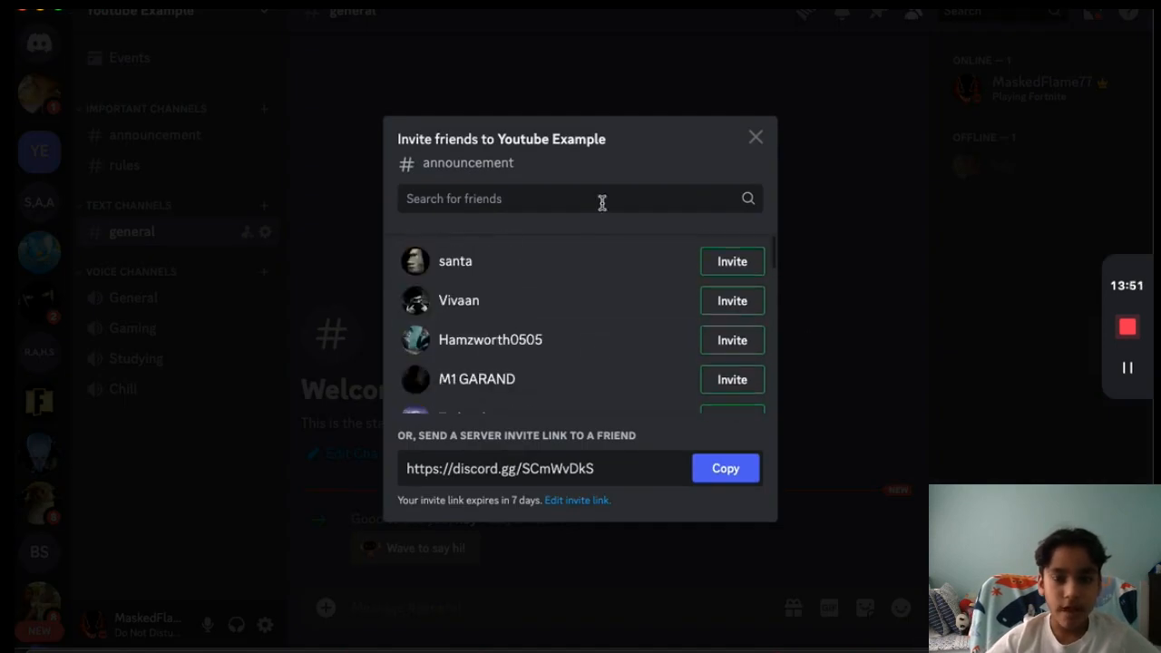
click(759, 138)
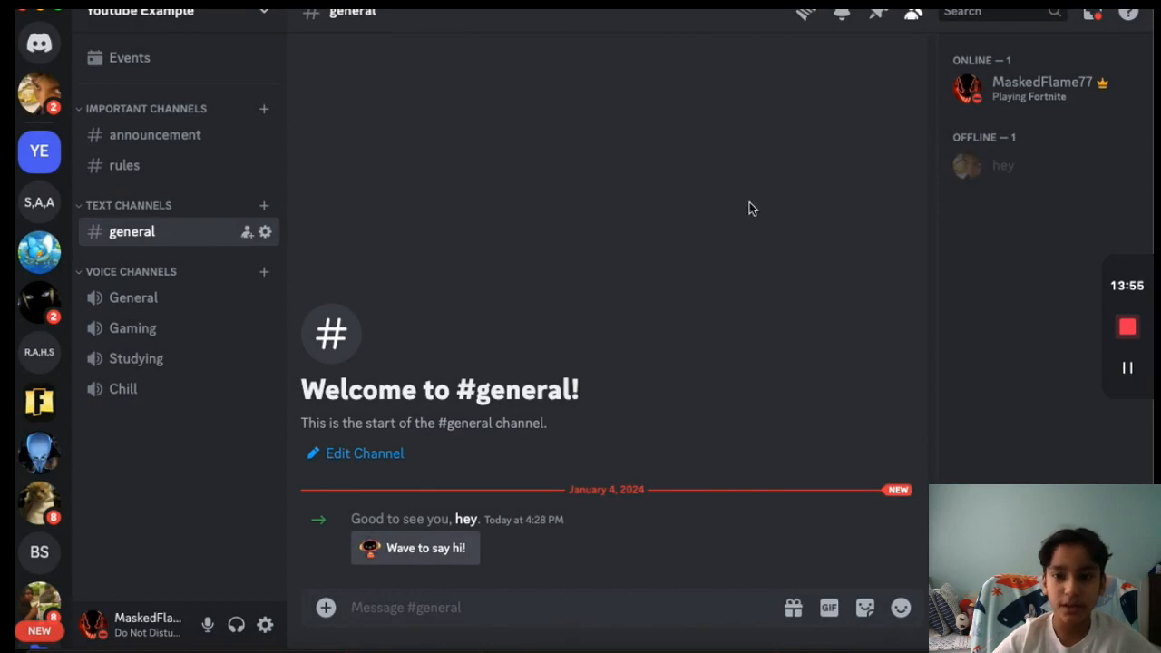
- Send the wave greeting to the new member in the general channel and assign the Admin role to the server owner
click(404, 548)
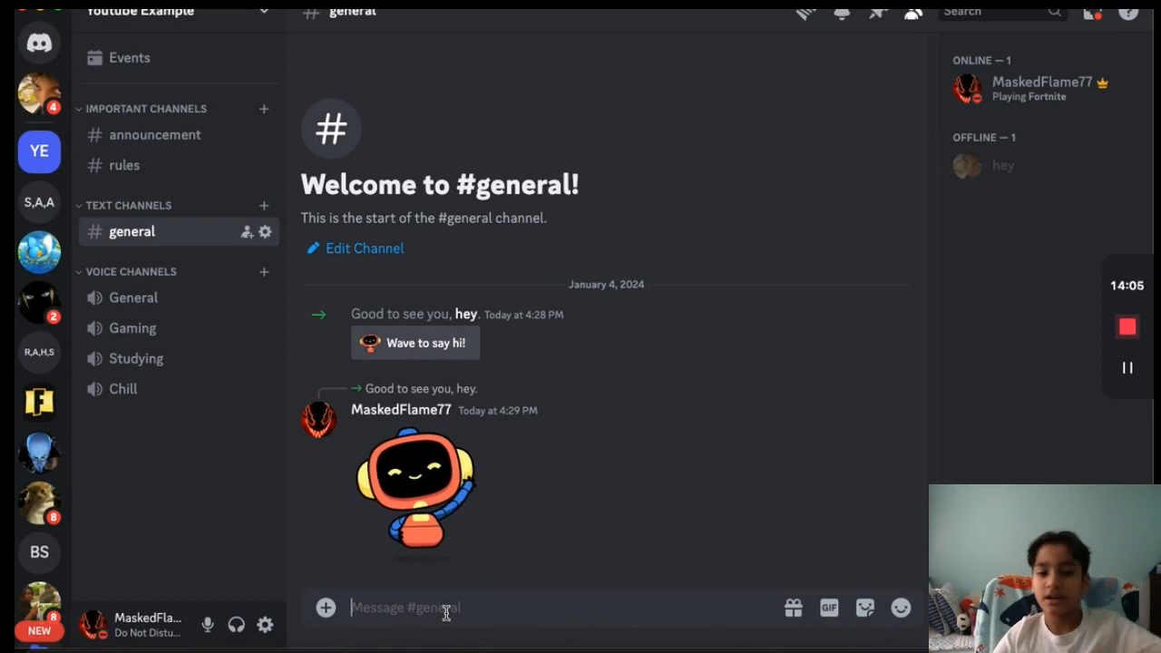
click(1031, 84)
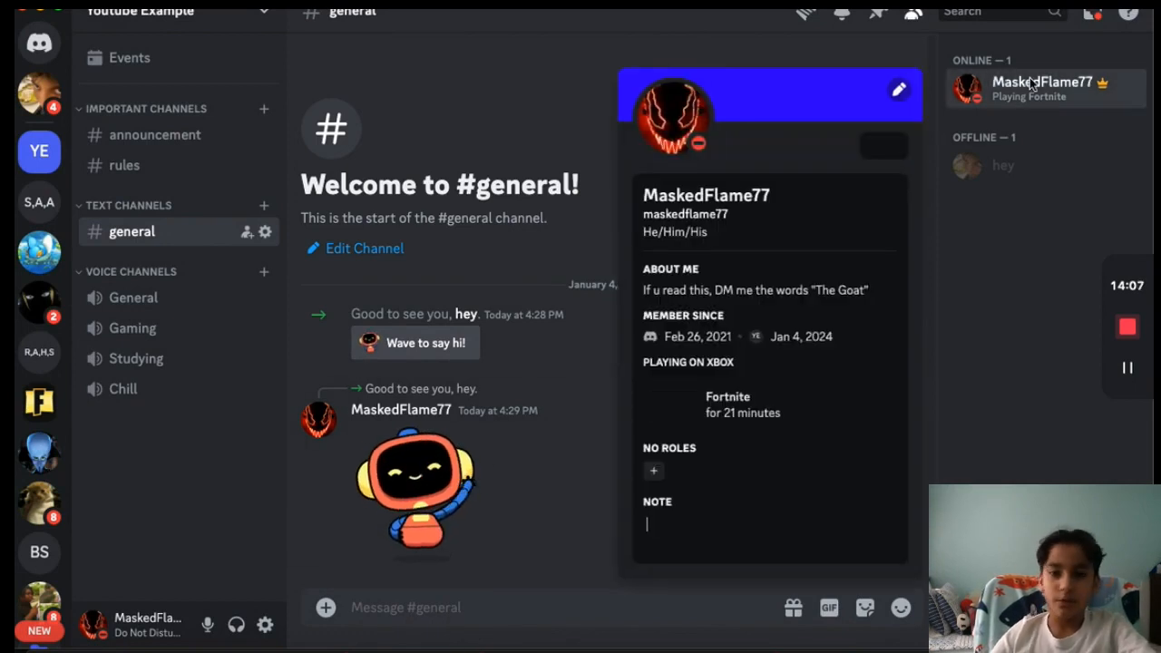
click(666, 478)
click(603, 261)
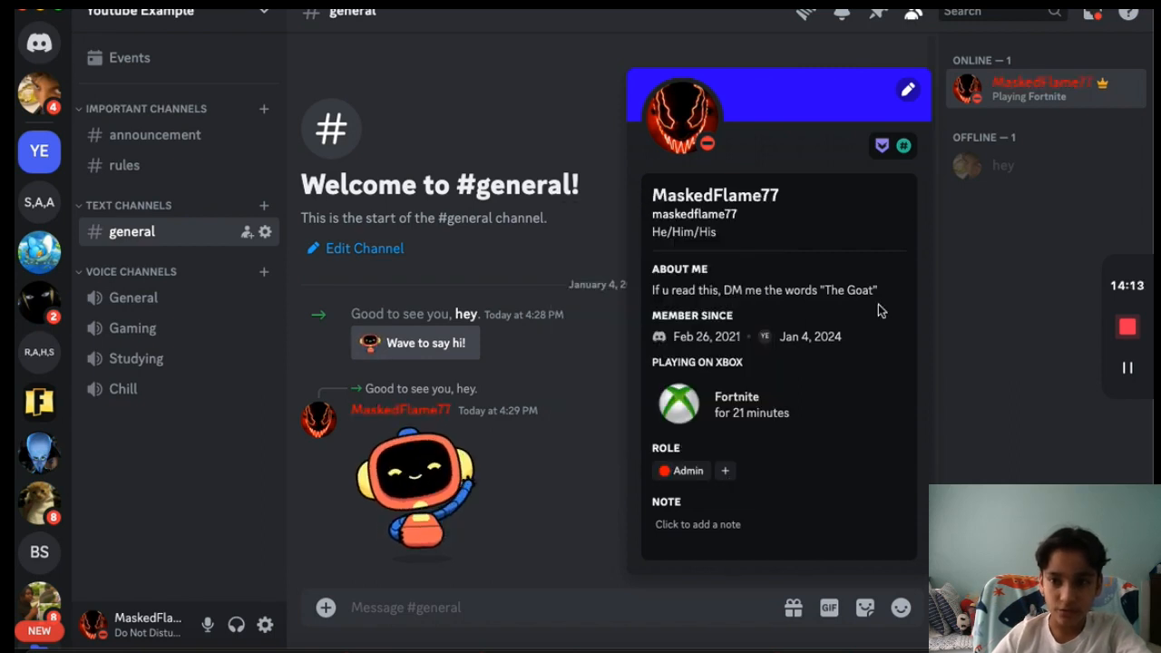
click(974, 321)
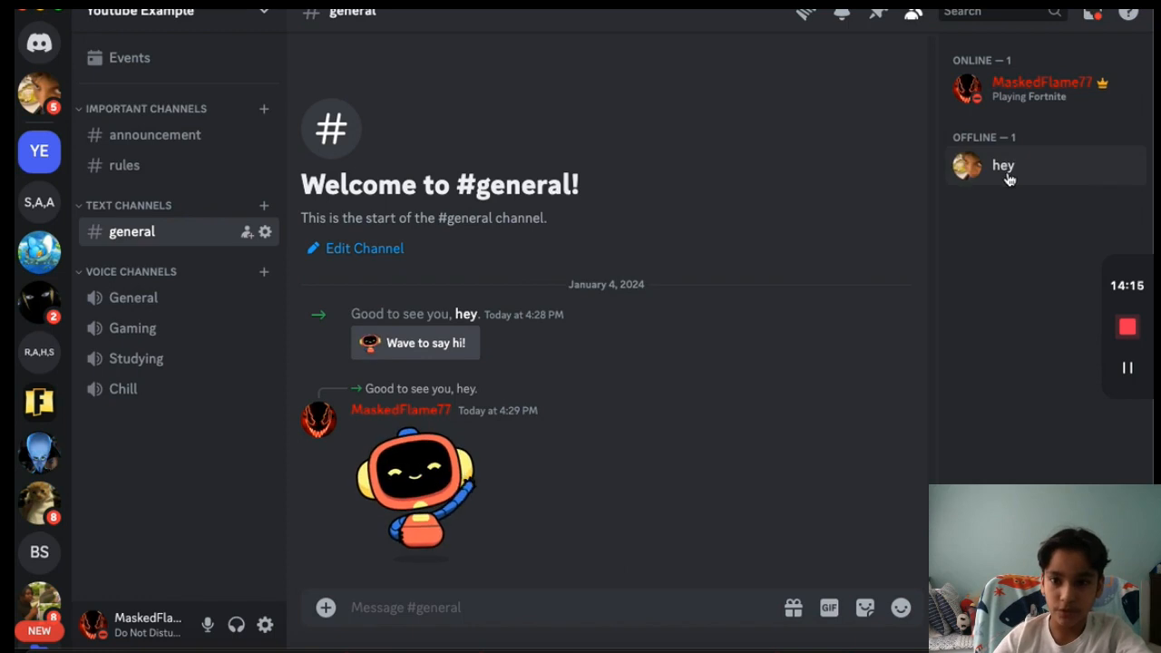
- Assign the Member role to the newly joined offline member from their profile
click(1007, 172)
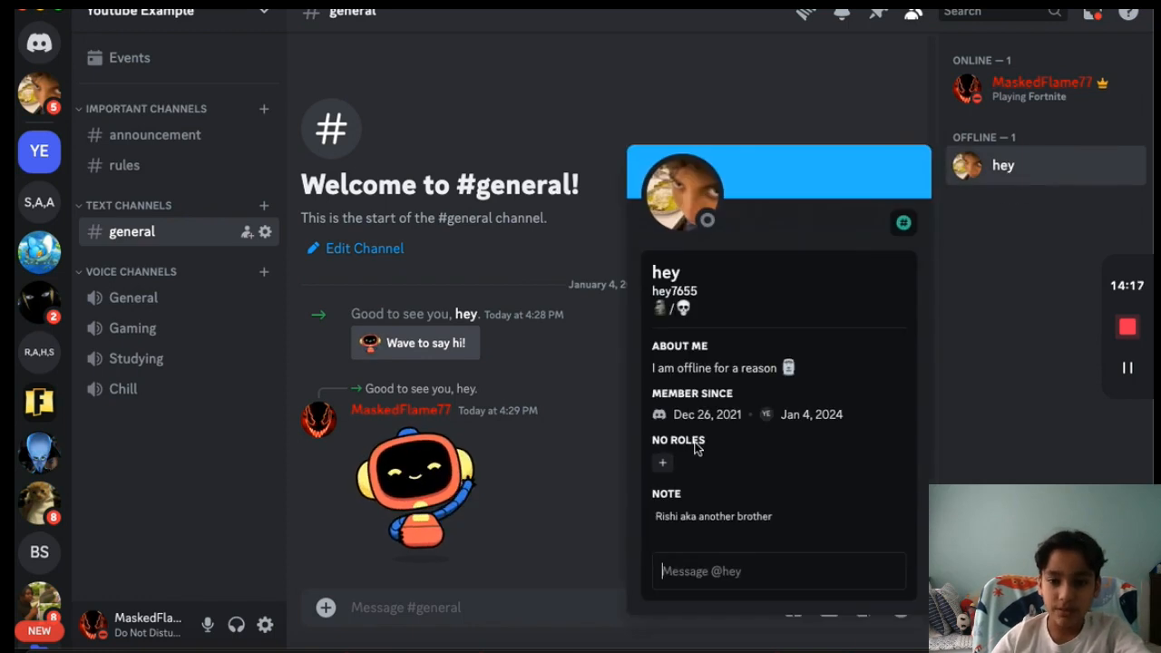
click(666, 465)
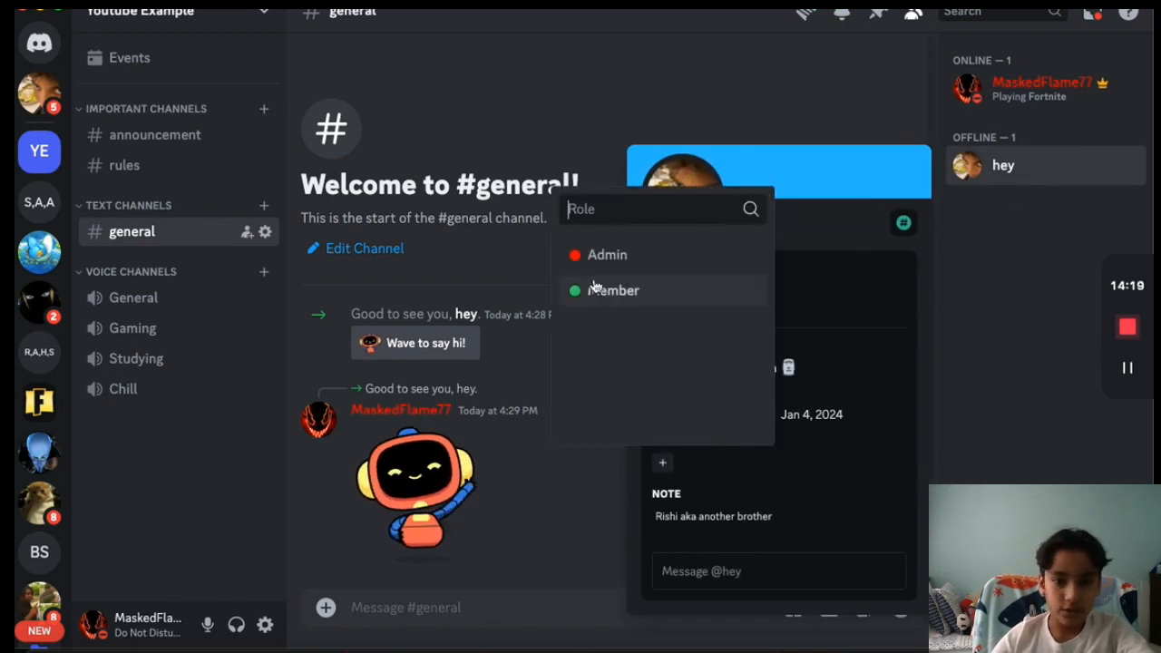
click(531, 378)
click(530, 374)
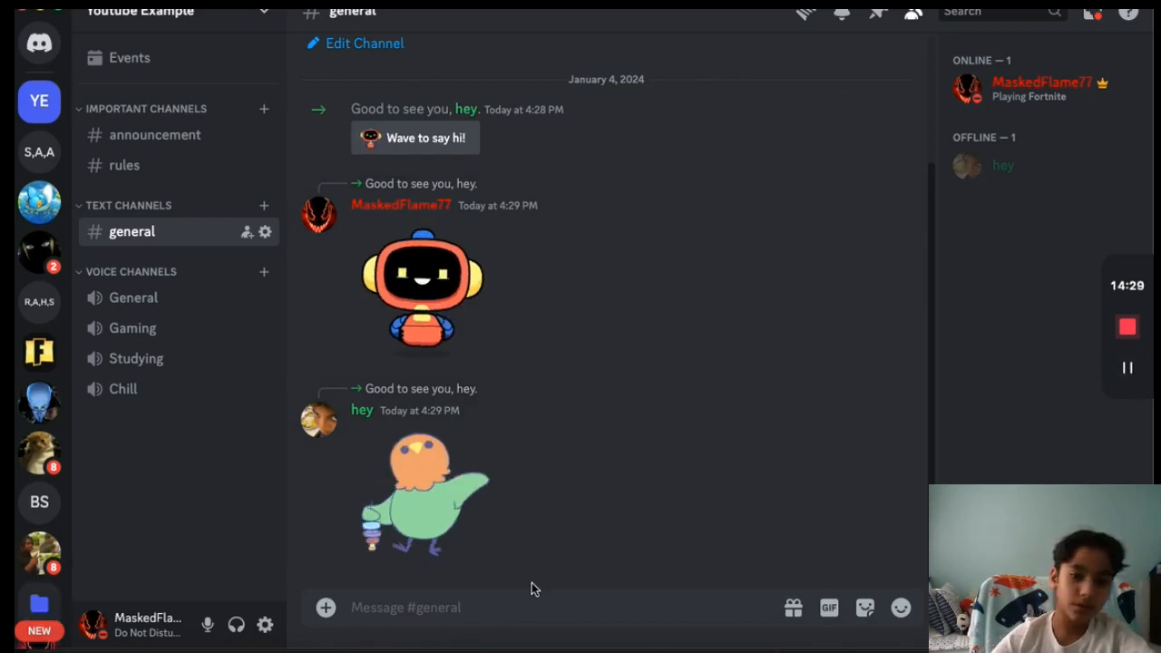
- Send the messages "Hey!" and "Wsg!!!" in the general text channel
text(Hey!)
key(Return)
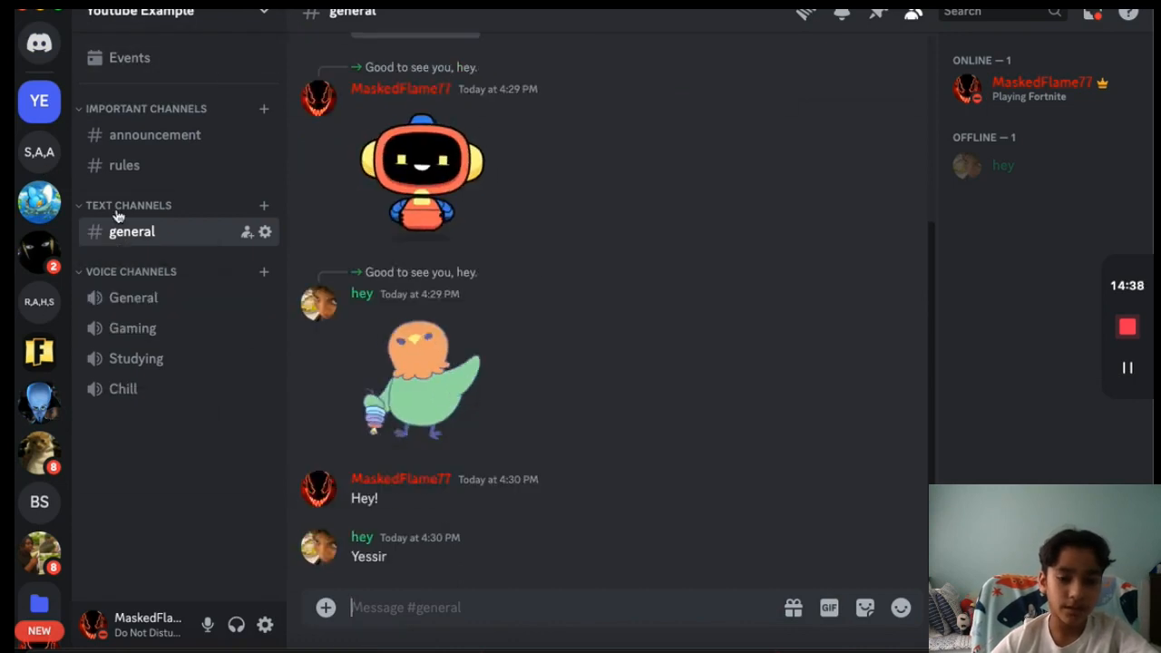
click(470, 616)
text(Wsg!!!)
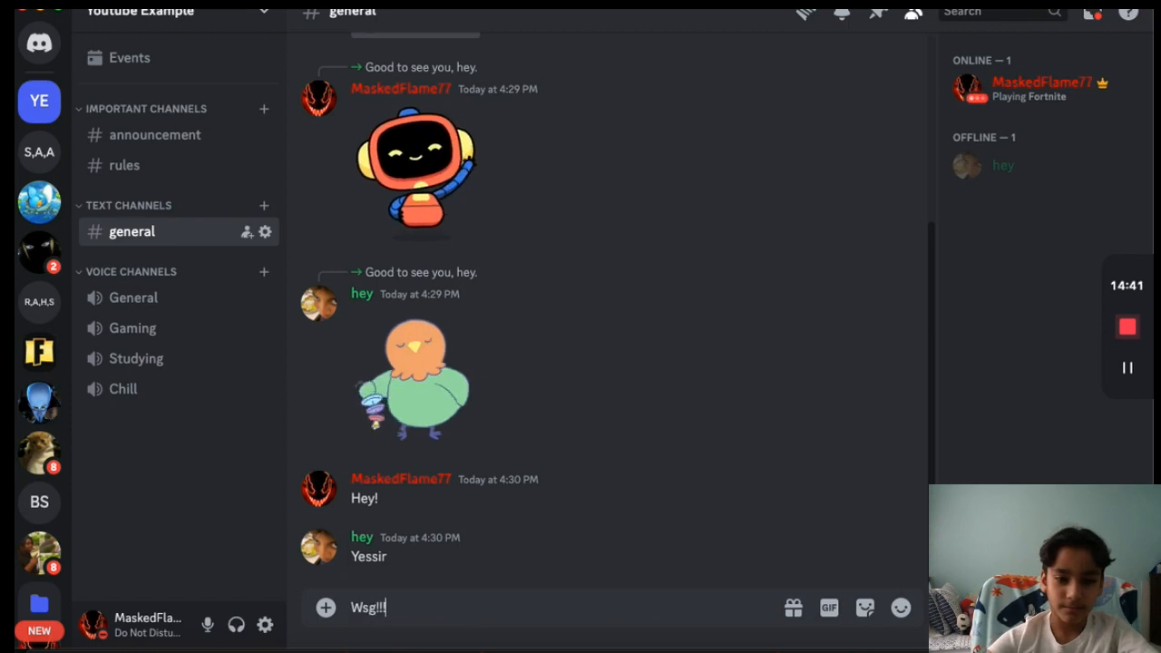
key(Return)
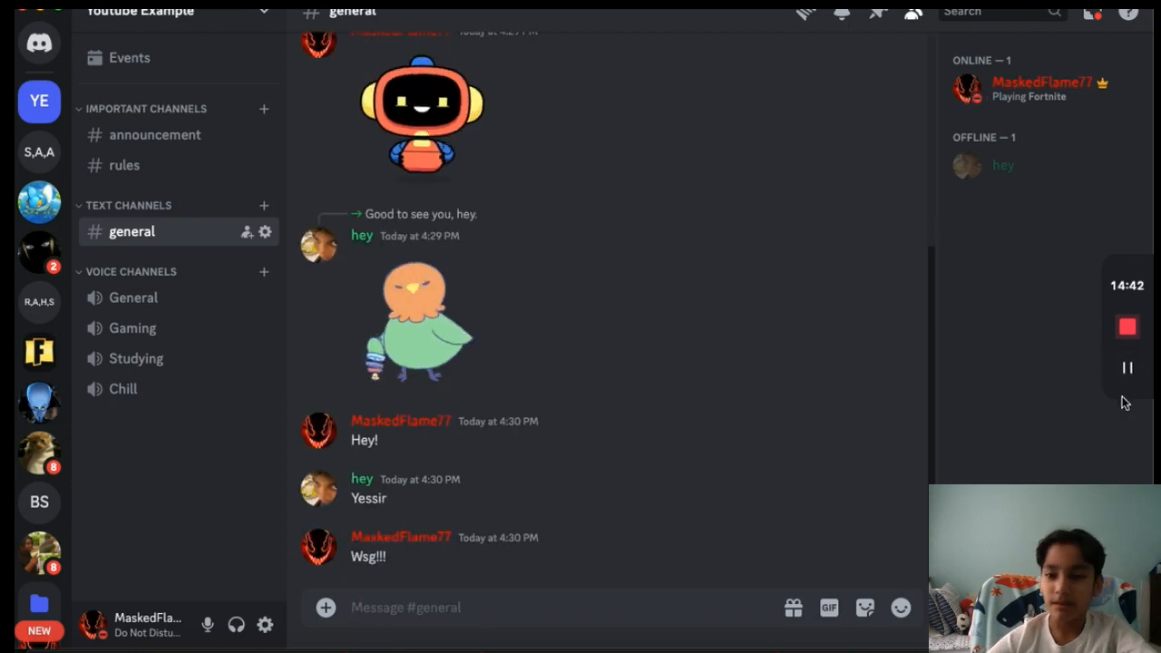